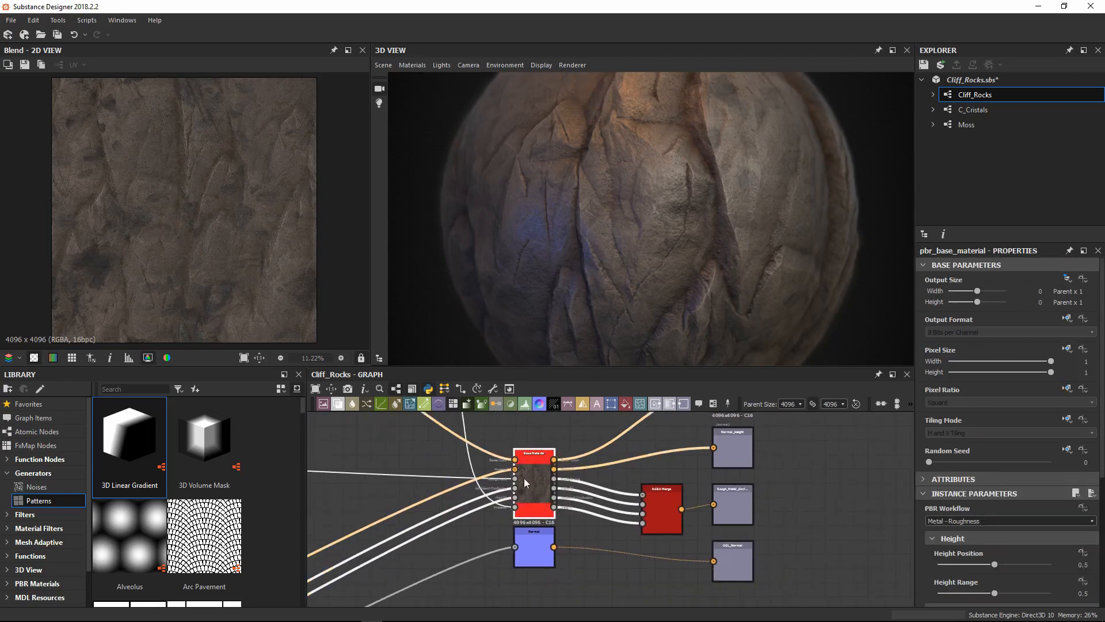
Examine the Diffuse output of the Cliff_Rocks graph and the rock colour texture at 100% and lower zoom
scroll(563, 487, "up", 3)
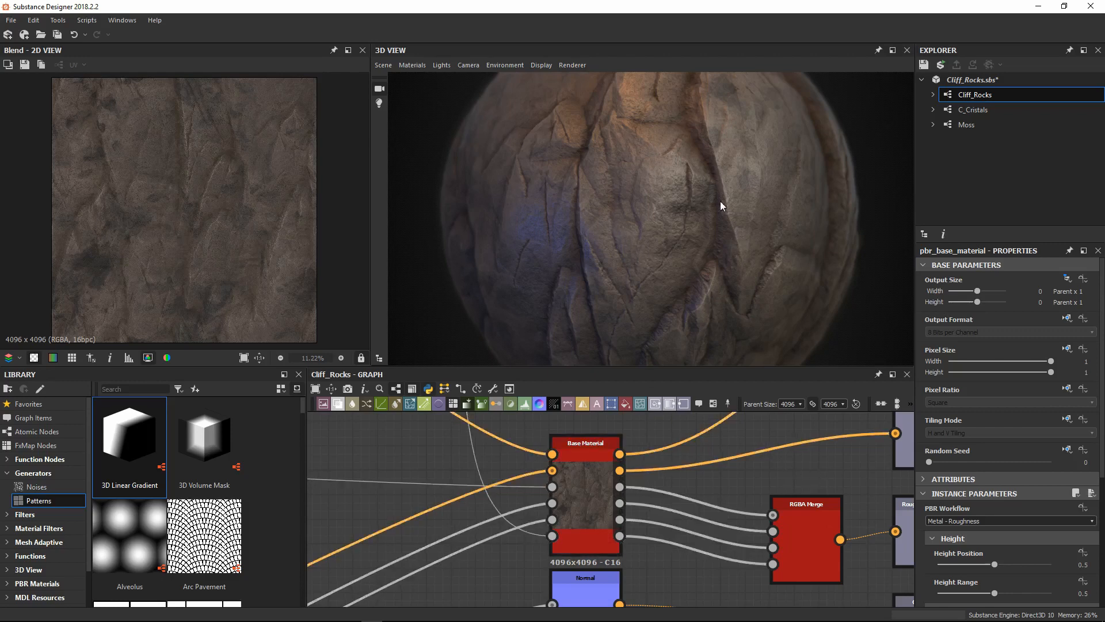
mouse_move(685, 242)
left_mouse_down()
mouse_move(593, 246)
mouse_move(743, 249)
mouse_move(677, 251)
left_mouse_up()
middle_click_drag(795, 460, 653, 512)
middle_click_drag(804, 423, 711, 469)
middle_click_drag(765, 443, 750, 476)
left_click(702, 469)
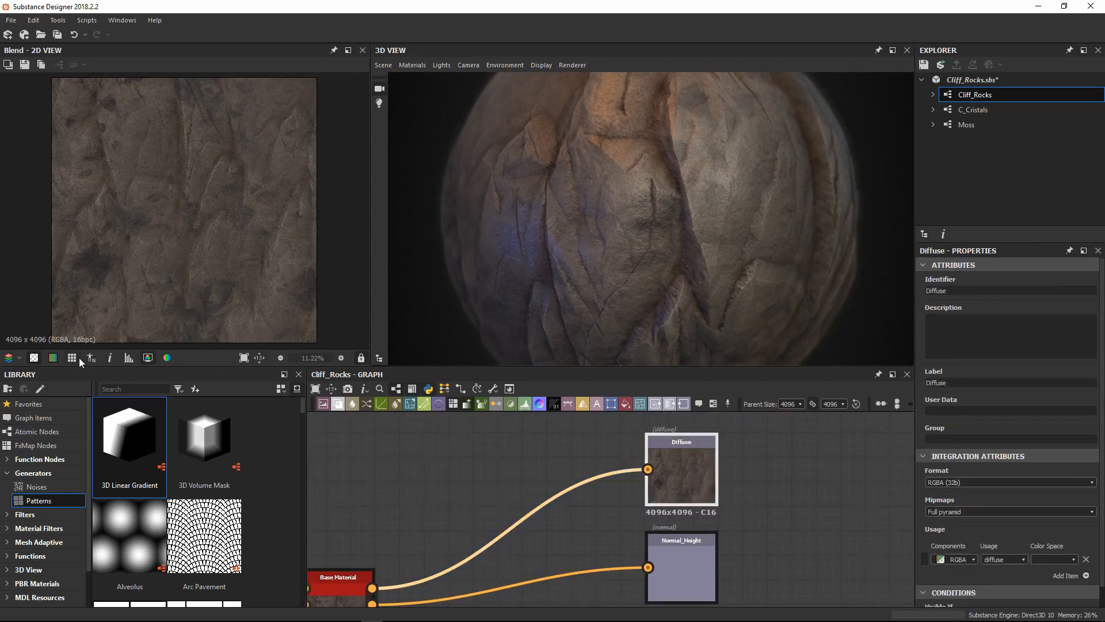
left_click(260, 358)
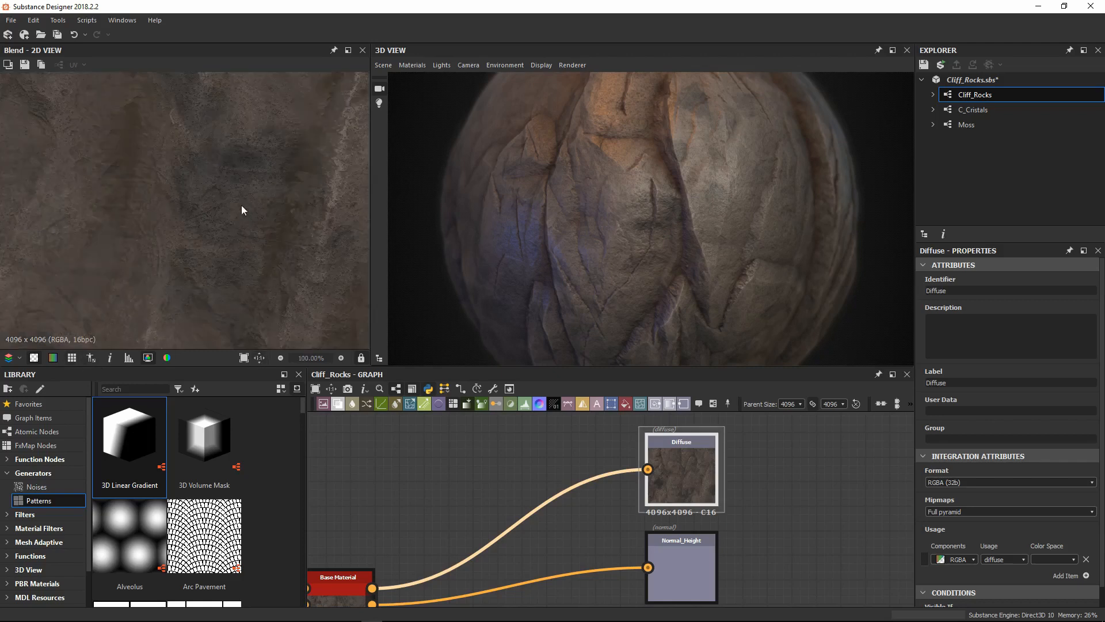
middle_click_drag(241, 206, 113, 282)
scroll(118, 278, "down", 4)
middle_click_drag(211, 184, 153, 248)
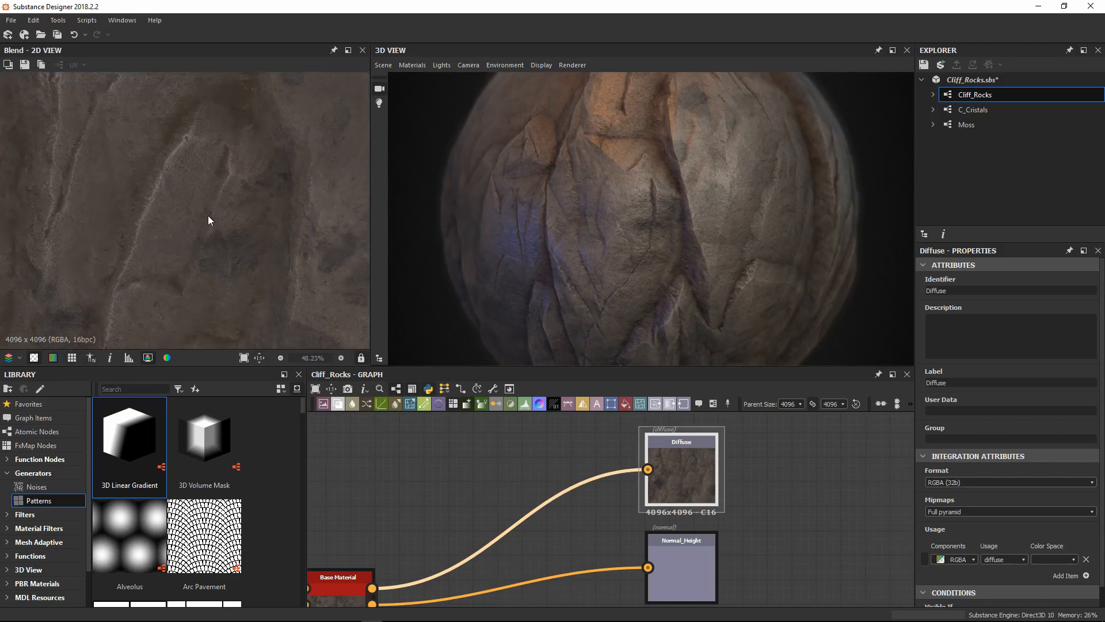
middle_click_drag(208, 215, 251, 258)
Display the Normal_Height output in the 2D view and examine its rock surface detail in several areas
middle_click_drag(736, 594, 725, 518)
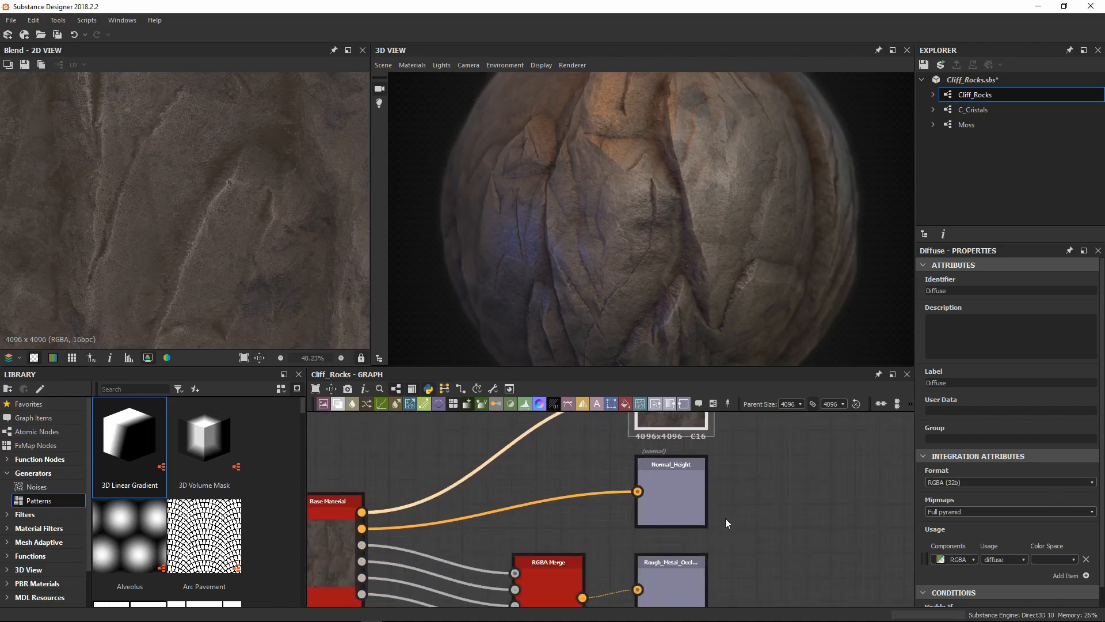
double_click(673, 489)
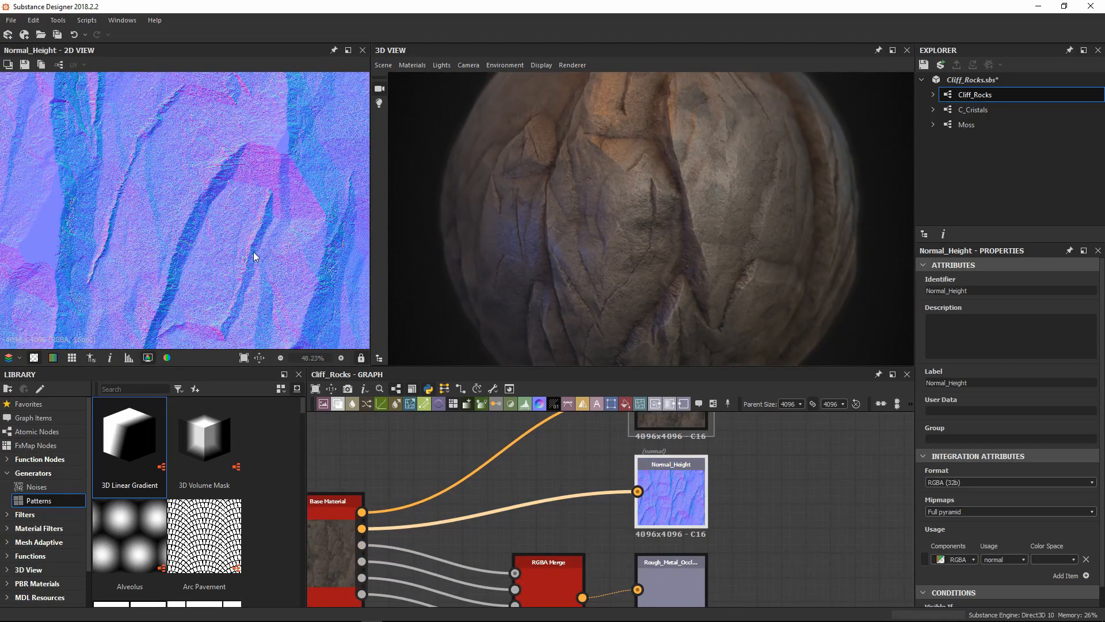
middle_click_drag(248, 257, 254, 177)
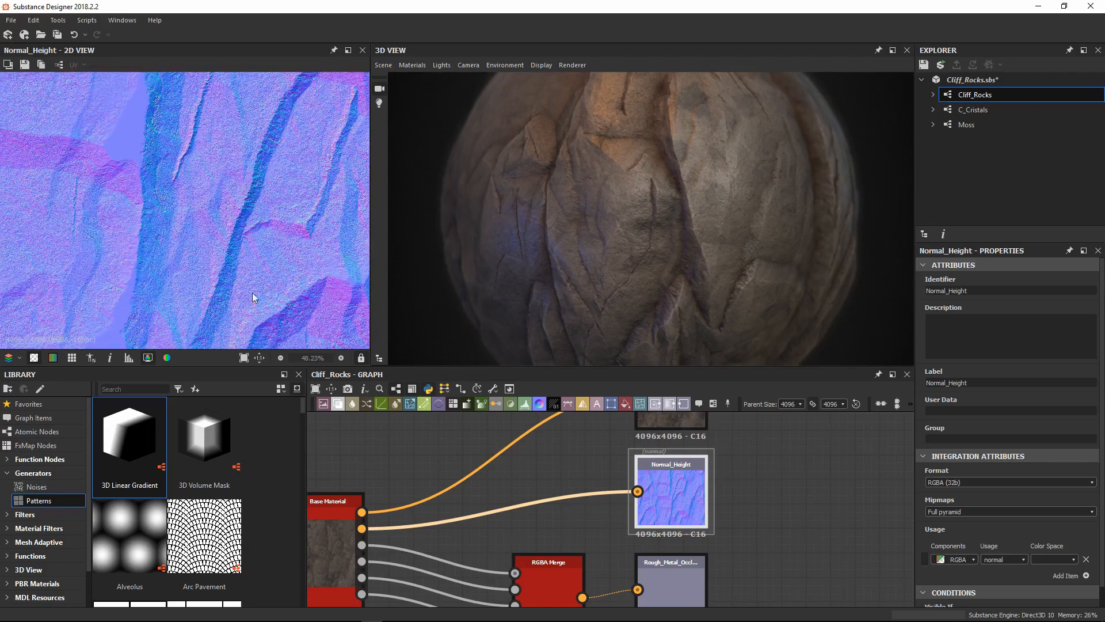
middle_click_drag(55, 266, 154, 228)
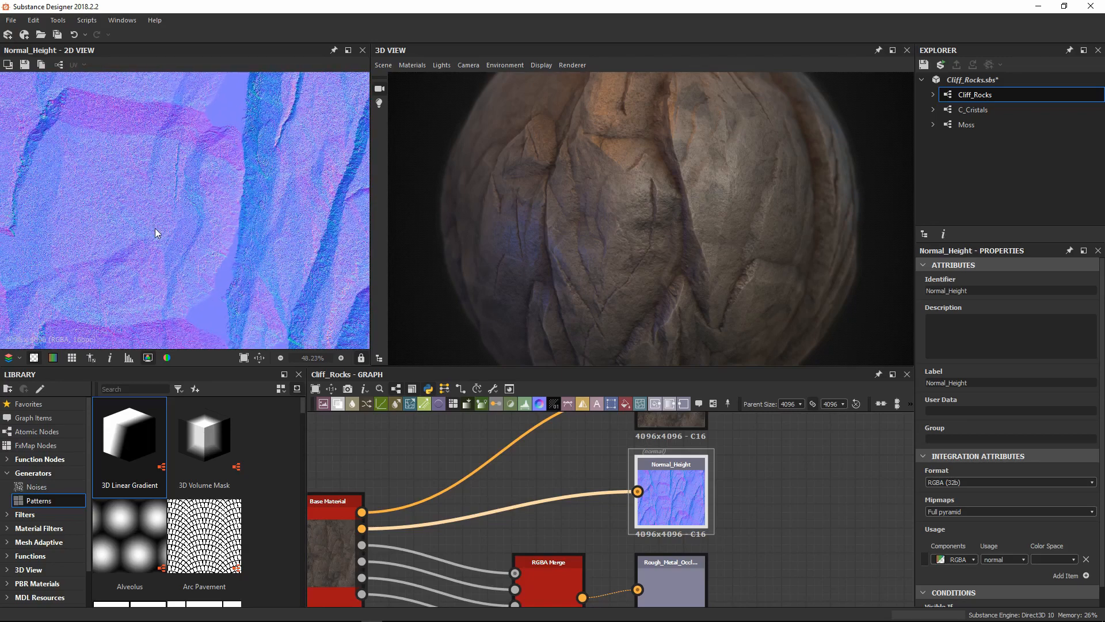
middle_click_drag(319, 298, 123, 254)
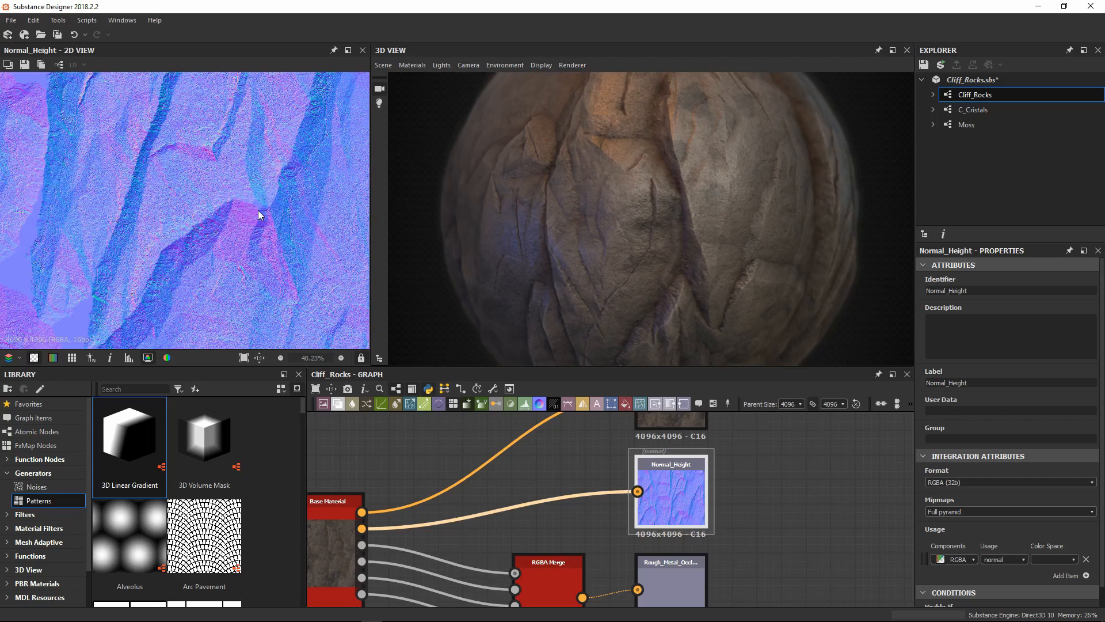
middle_click_drag(259, 306, 256, 230)
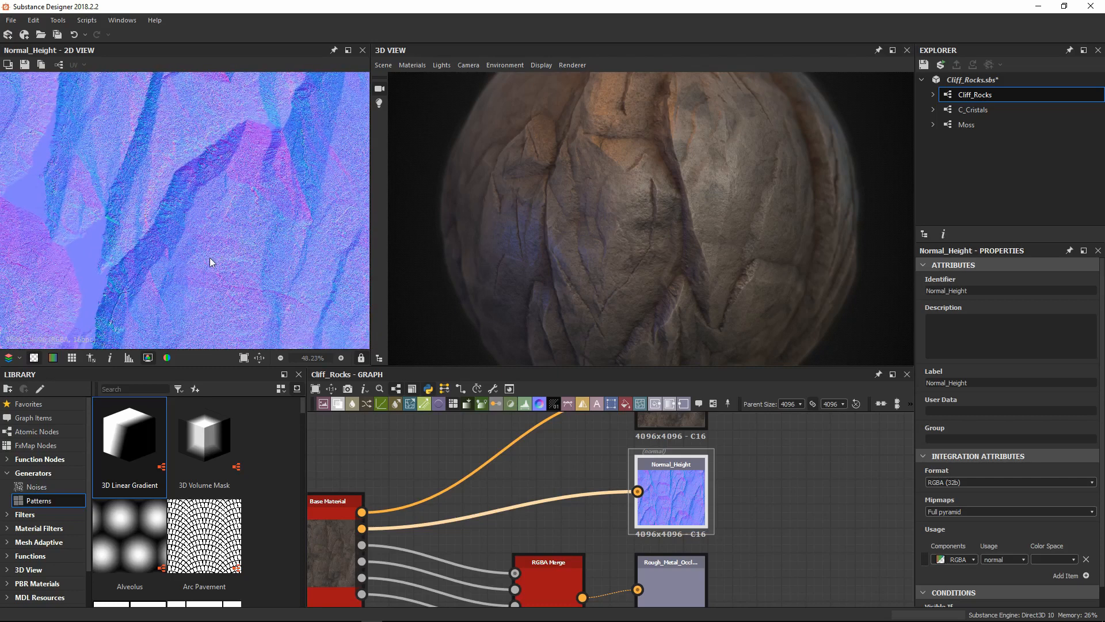
Display the Rough_Metal_Occlusion output in the 2D view and examine the RGBA Merge node that feeds it
mouse_move(774, 527)
middle_mouse_down()
mouse_move(751, 461)
mouse_move(811, 433)
middle_mouse_up()
double_click(721, 499)
left_click_drag(651, 452, 768, 543)
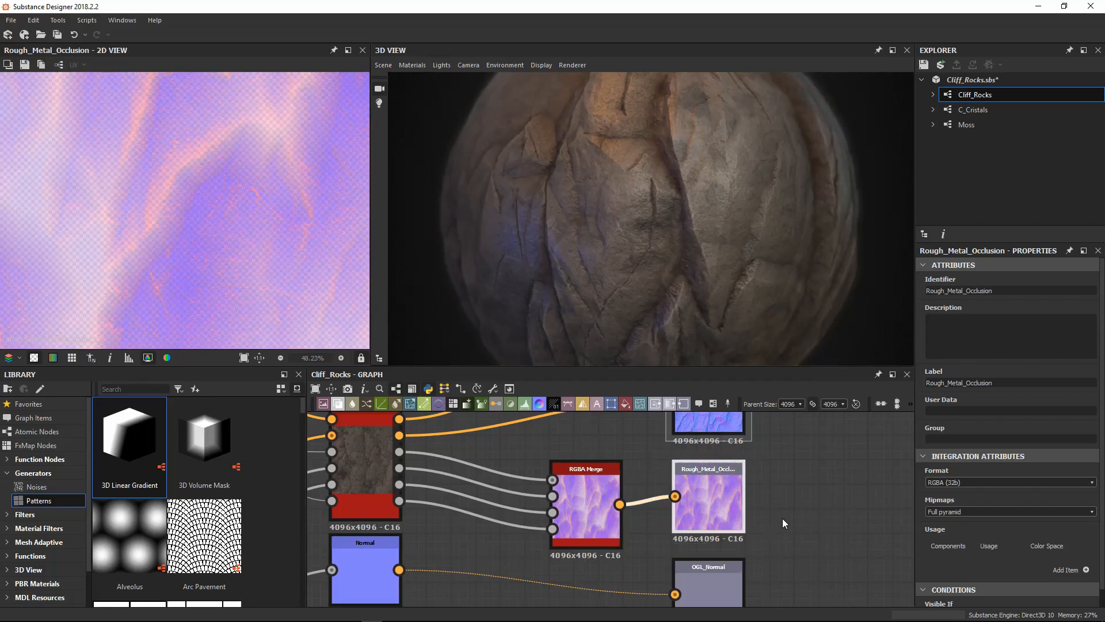
left_click(665, 510)
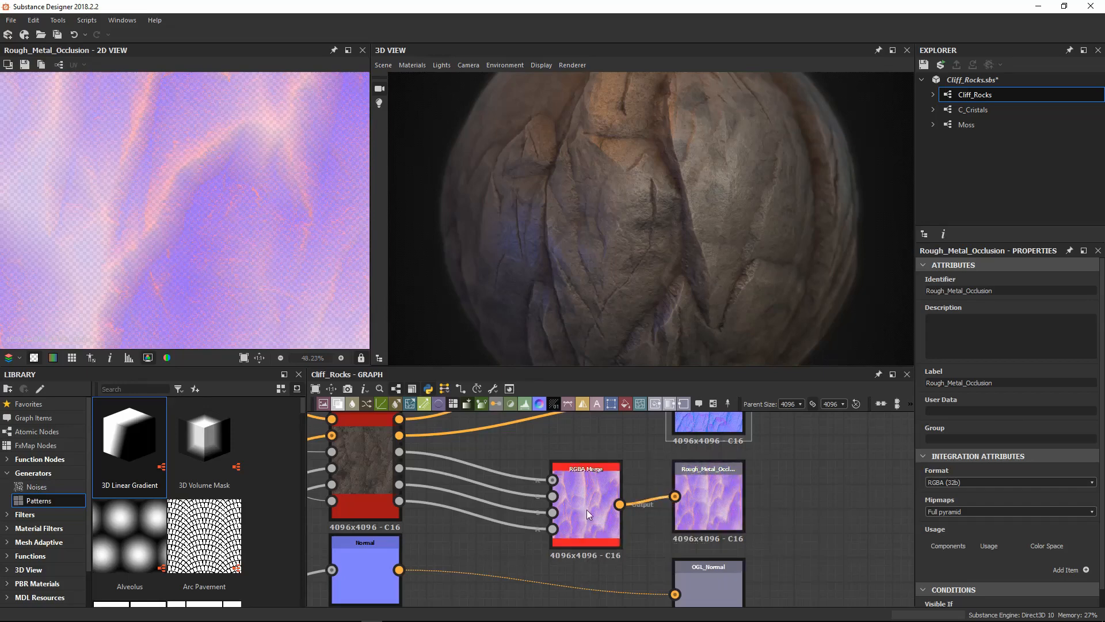
scroll(427, 478, "up", 5)
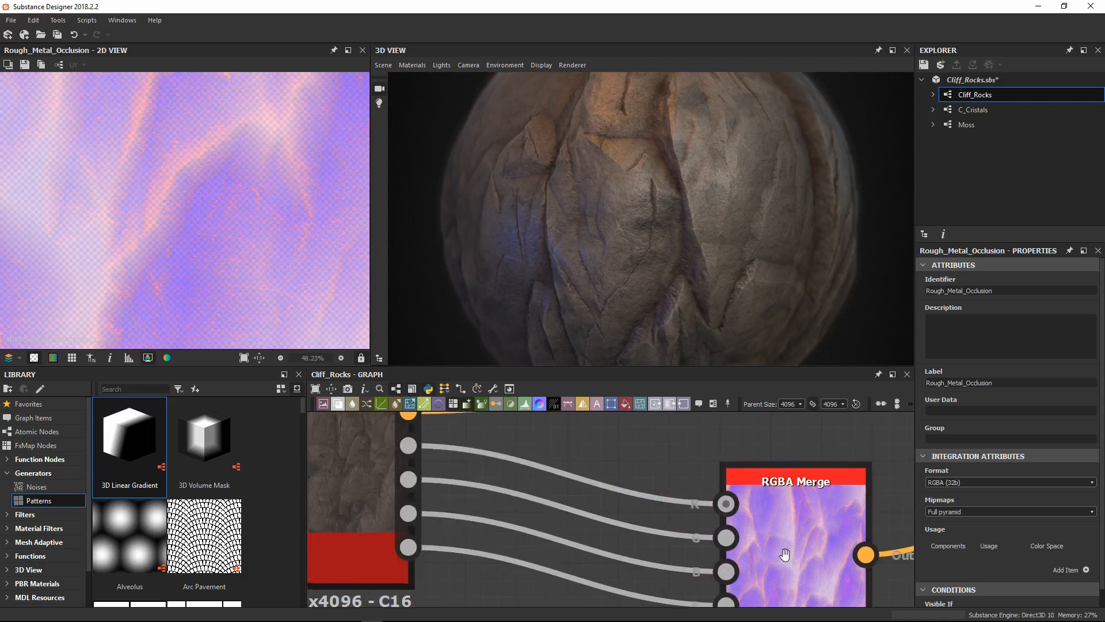
middle_click_drag(812, 549, 593, 512)
scroll(593, 513, "down", 2)
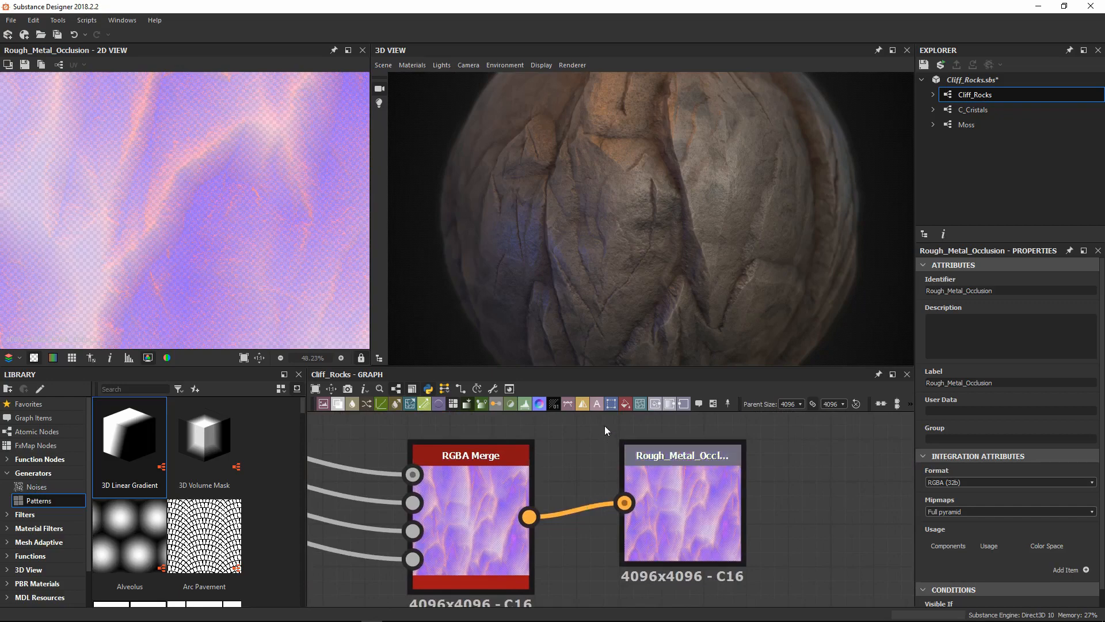
left_click_drag(604, 426, 797, 582)
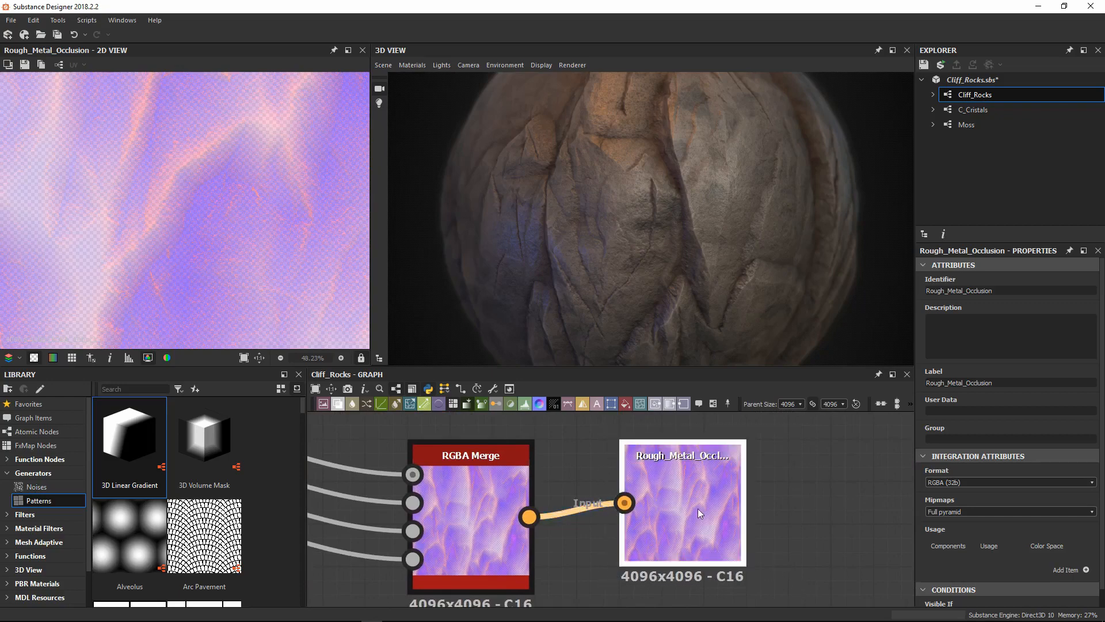
Display the OGL_Normal output in the 2D view and trace its connection back to the Normal node
scroll(698, 509, "down", 2)
middle_click_drag(739, 544, 727, 485)
middle_click_drag(737, 523, 741, 497)
double_click(681, 524)
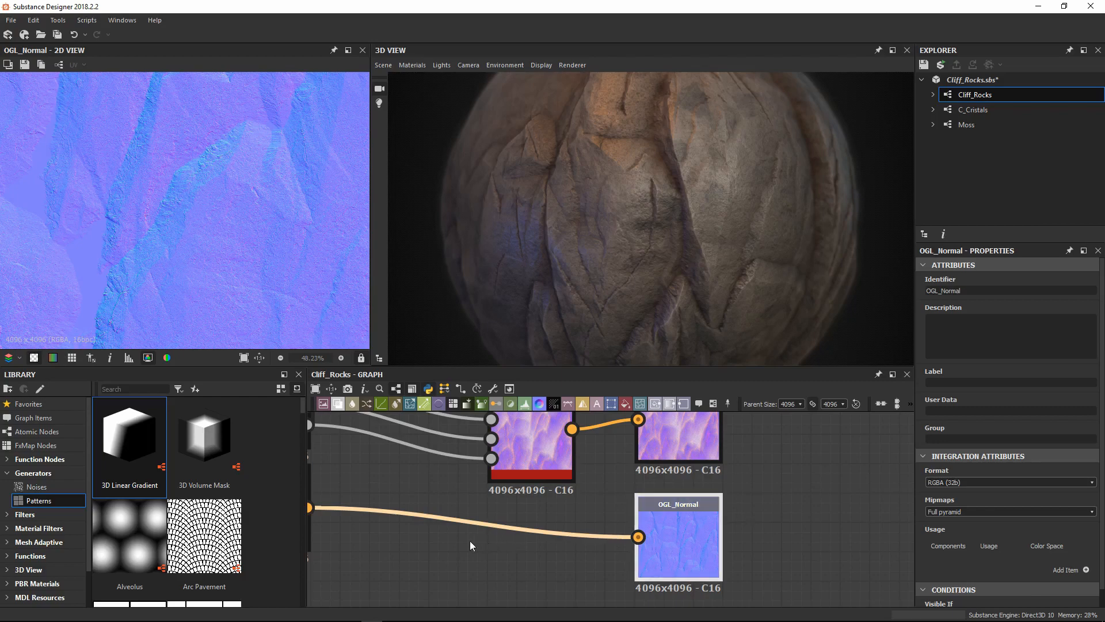
middle_click_drag(469, 541, 633, 562)
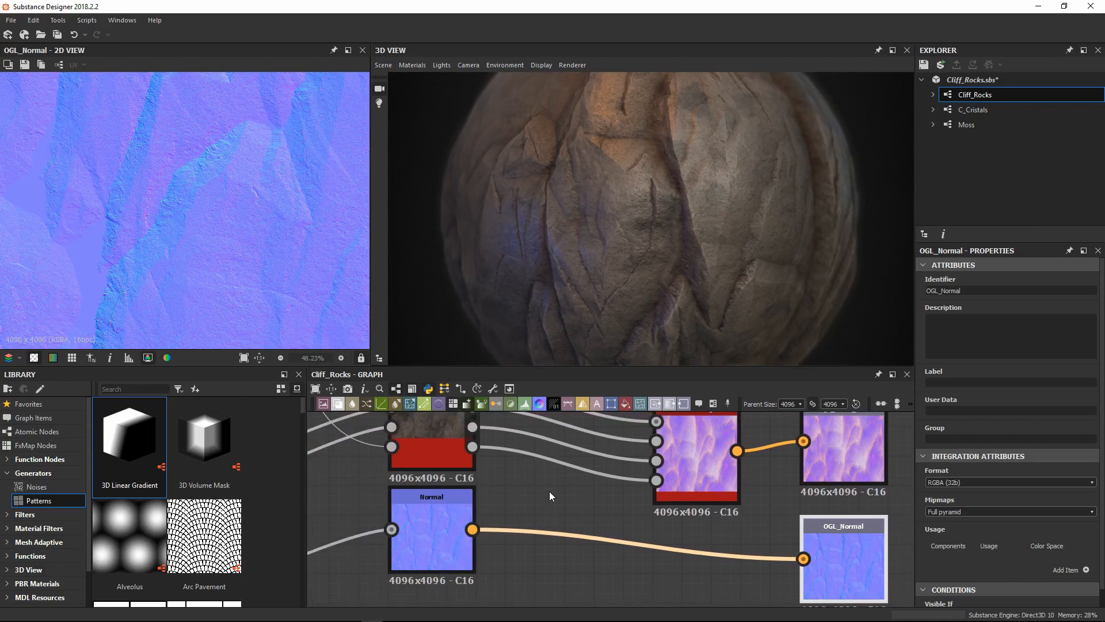
scroll(530, 492, "down", 4)
middle_click_drag(749, 420, 727, 498)
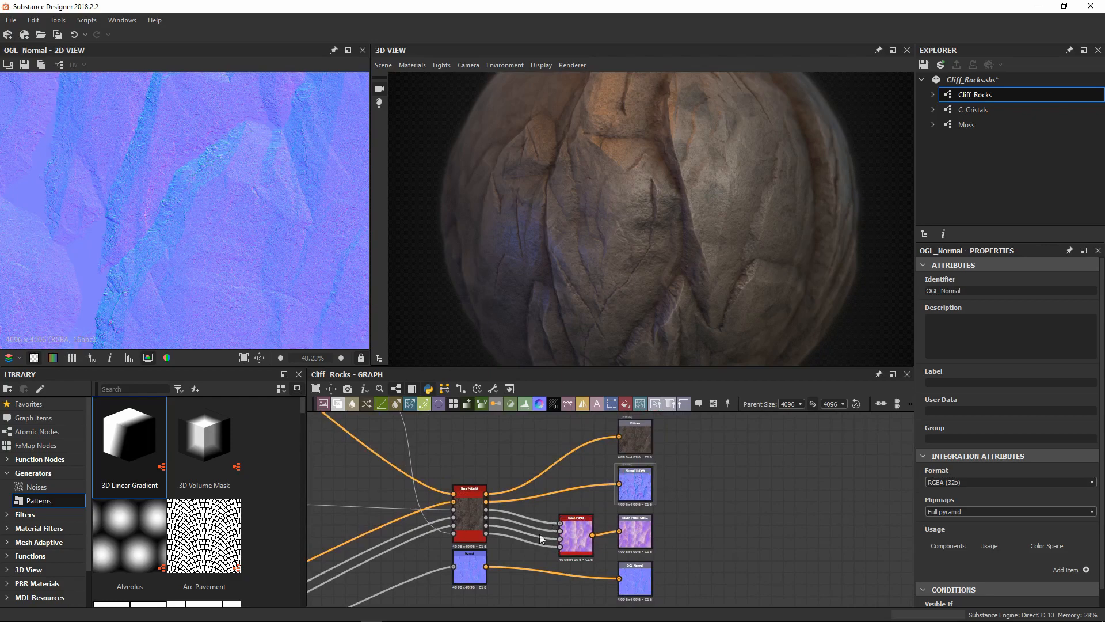
scroll(662, 490, "up", 3)
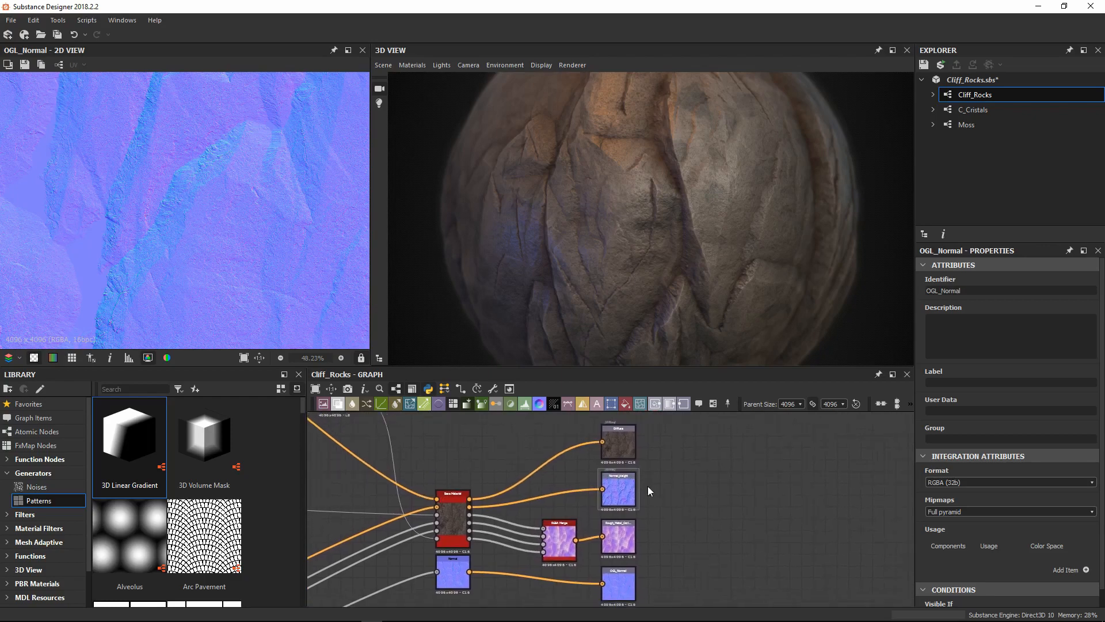
scroll(607, 464, "down", 2)
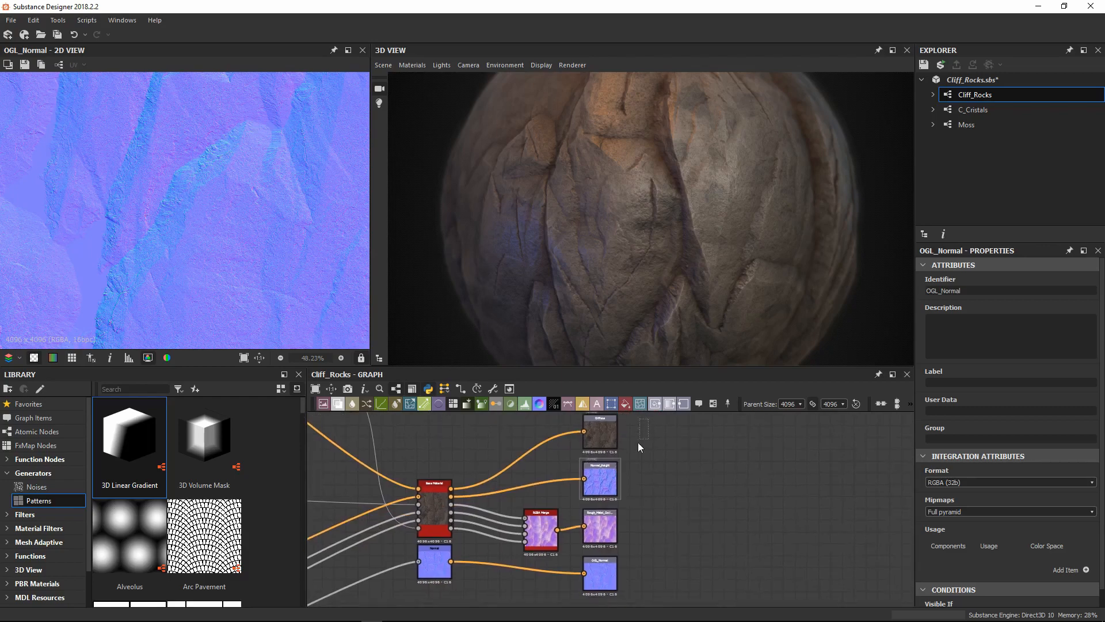
left_click_drag(638, 442, 589, 583)
Export all four outputs of the Cliff_Rocks graph as Truevision Targa files to the Textures/4K folder
right_click(671, 183)
right_click(970, 92)
left_click(1047, 198)
left_click_drag(579, 148, 632, 171)
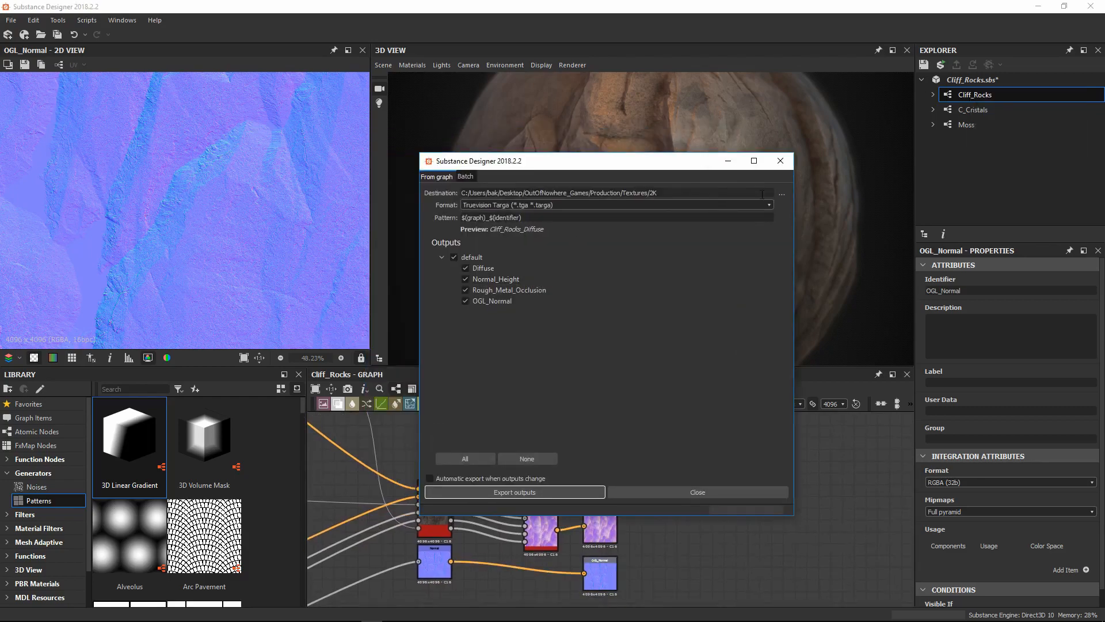
left_click(782, 194)
key("Return")
left_click(531, 494)
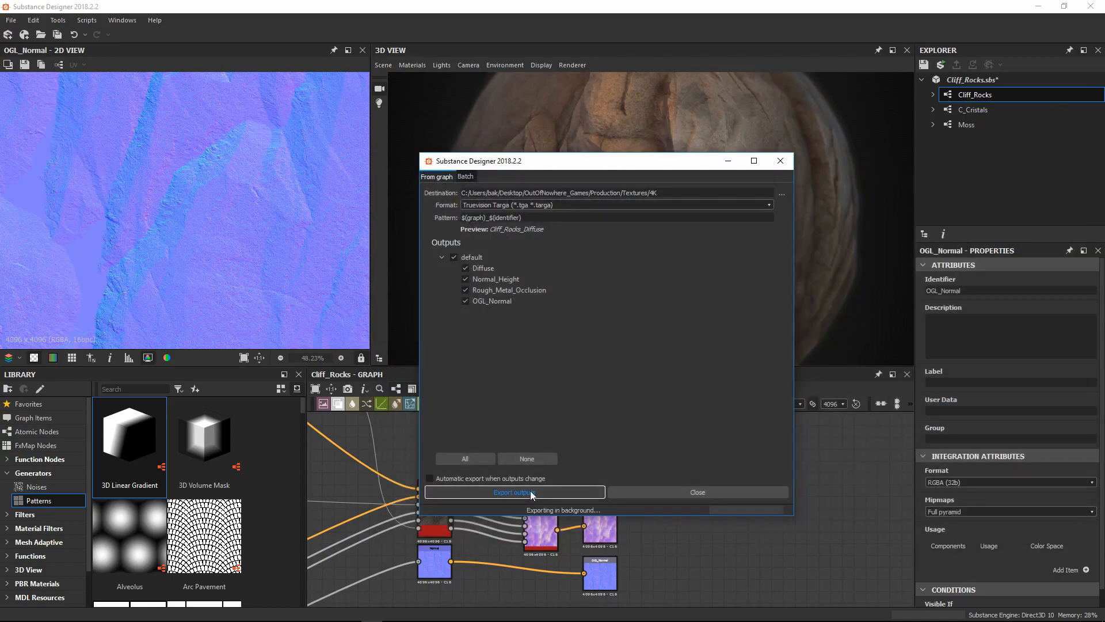
left_click(741, 490)
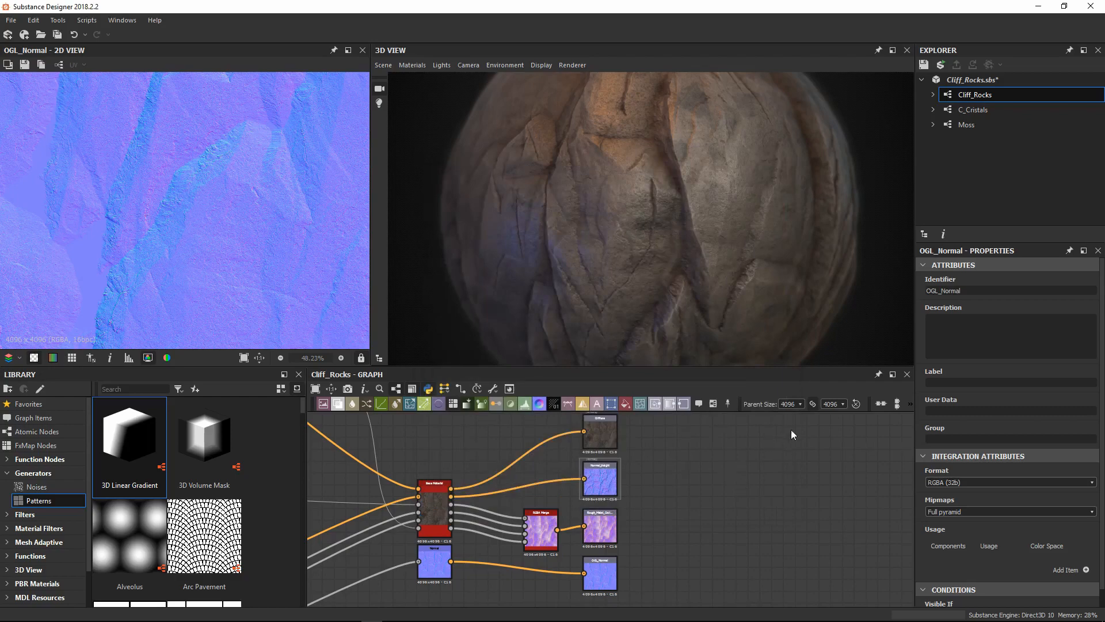
middle_click_drag(794, 440, 757, 445)
middle_click_drag(623, 461, 701, 478)
scroll(671, 443, "up", 2)
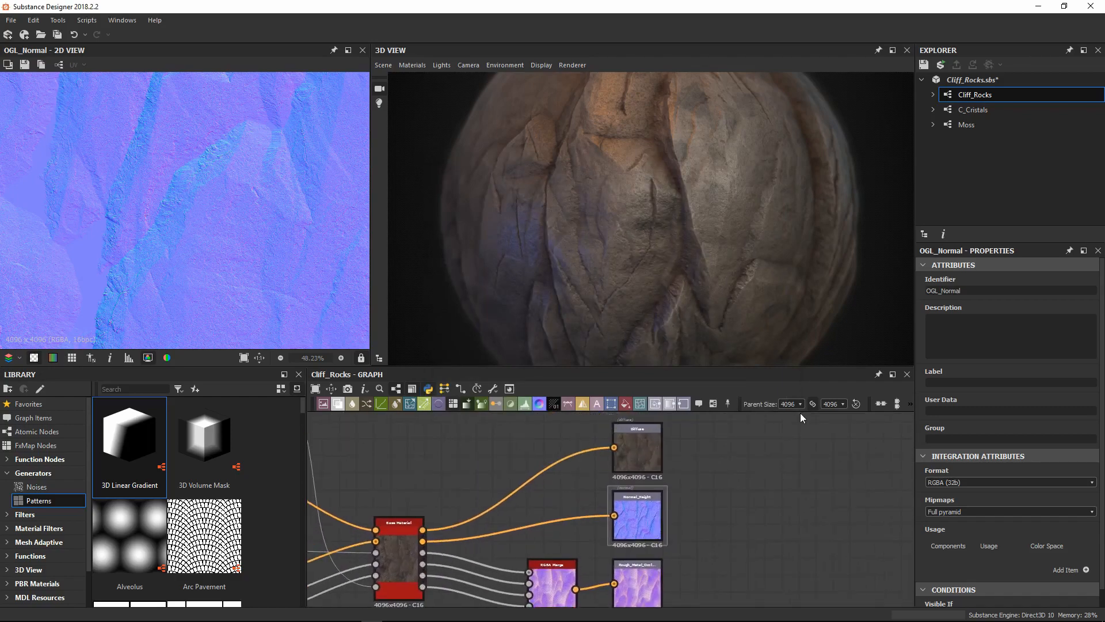
scroll(672, 246, "up", 3)
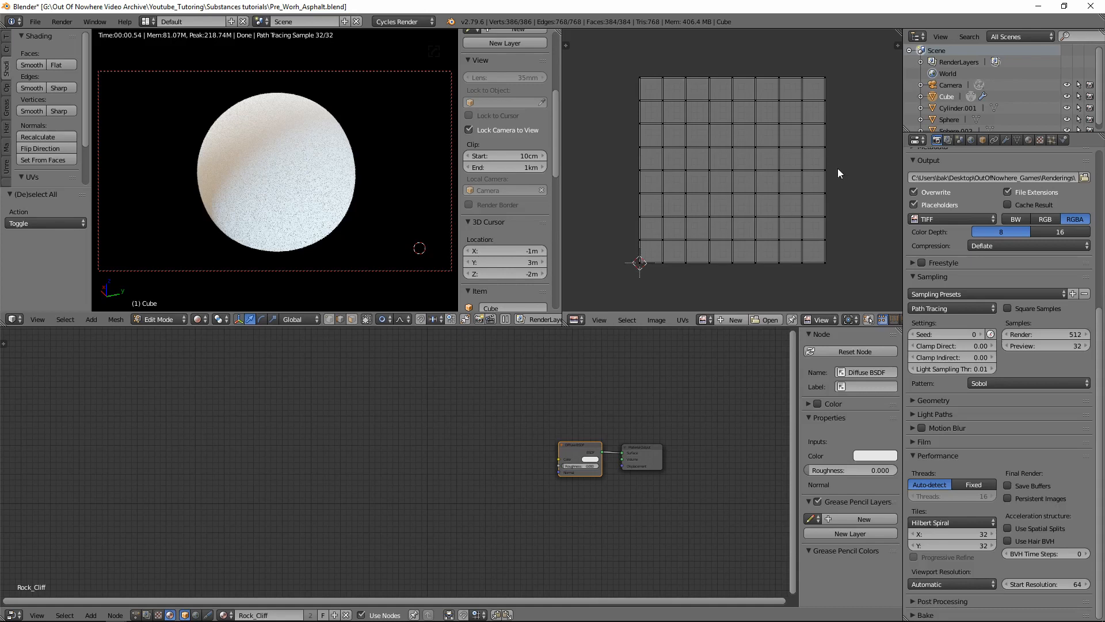
In Blender, change the UV/Image Editor area to a 3D View and deselect the whole sphere mesh
middle_click_drag(838, 168, 837, 158)
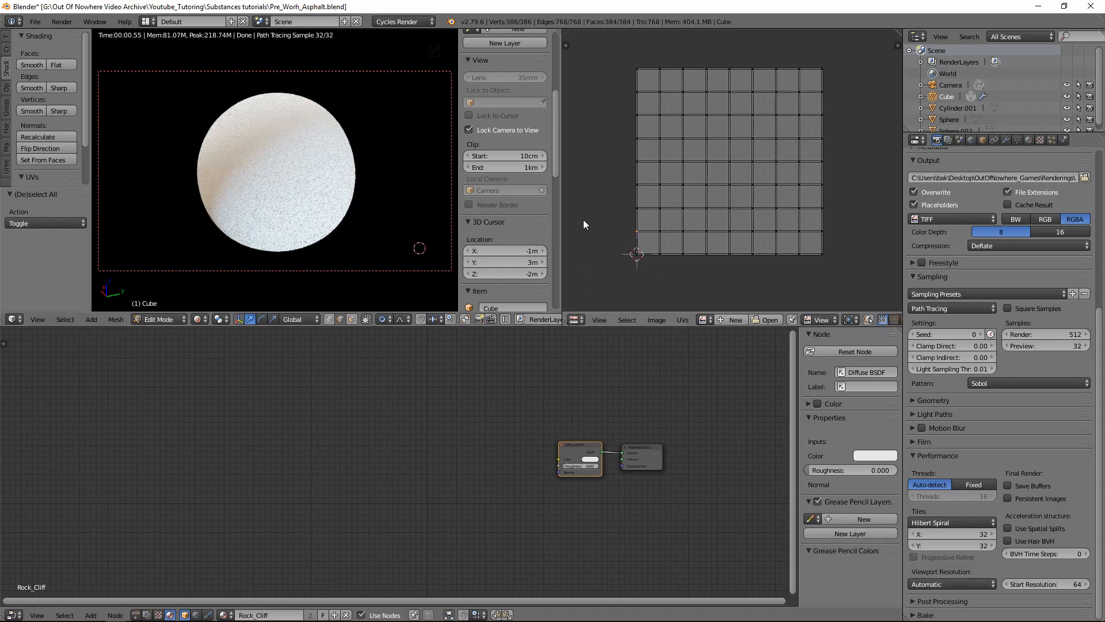
left_click(577, 320)
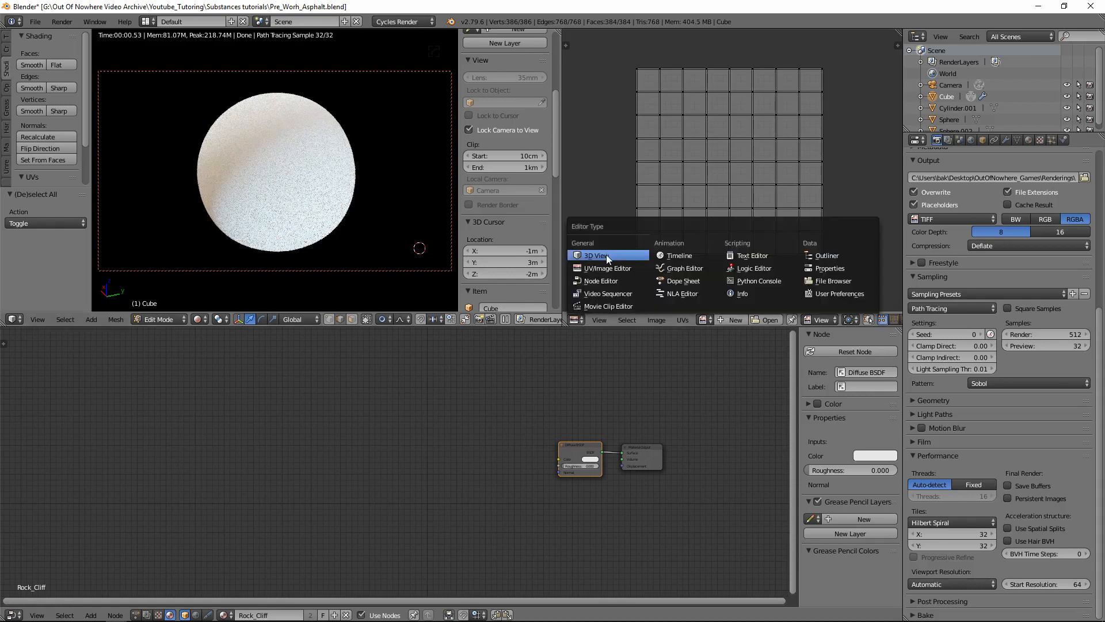
left_click(607, 254)
scroll(722, 218, "up", 5)
key("a")
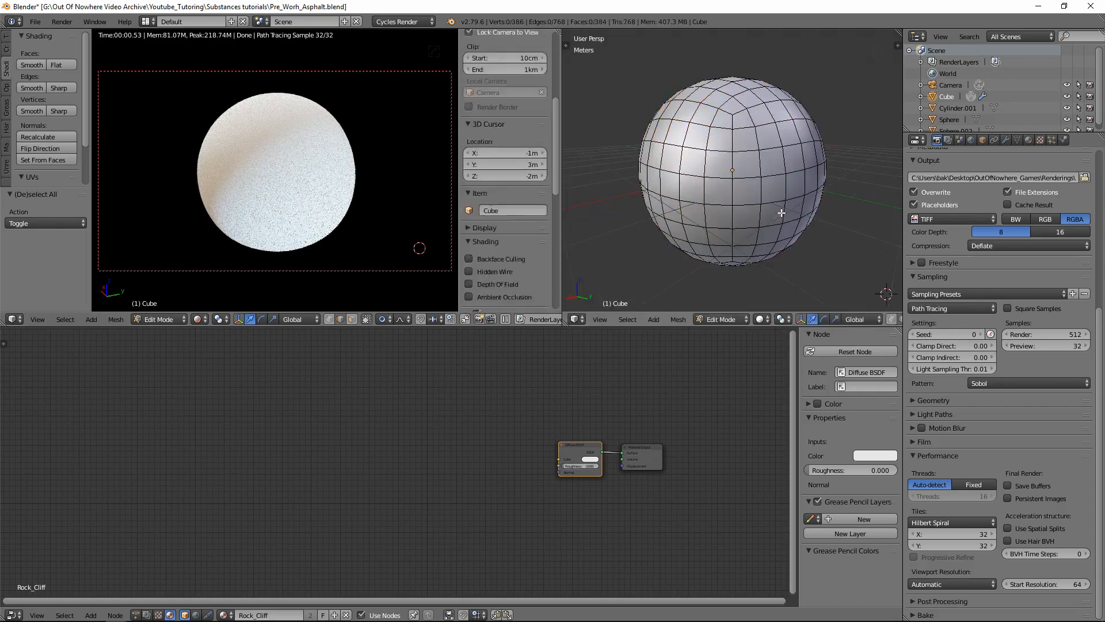
mouse_move(721, 218)
middle_mouse_down()
mouse_move(797, 217)
mouse_move(725, 224)
middle_mouse_up()
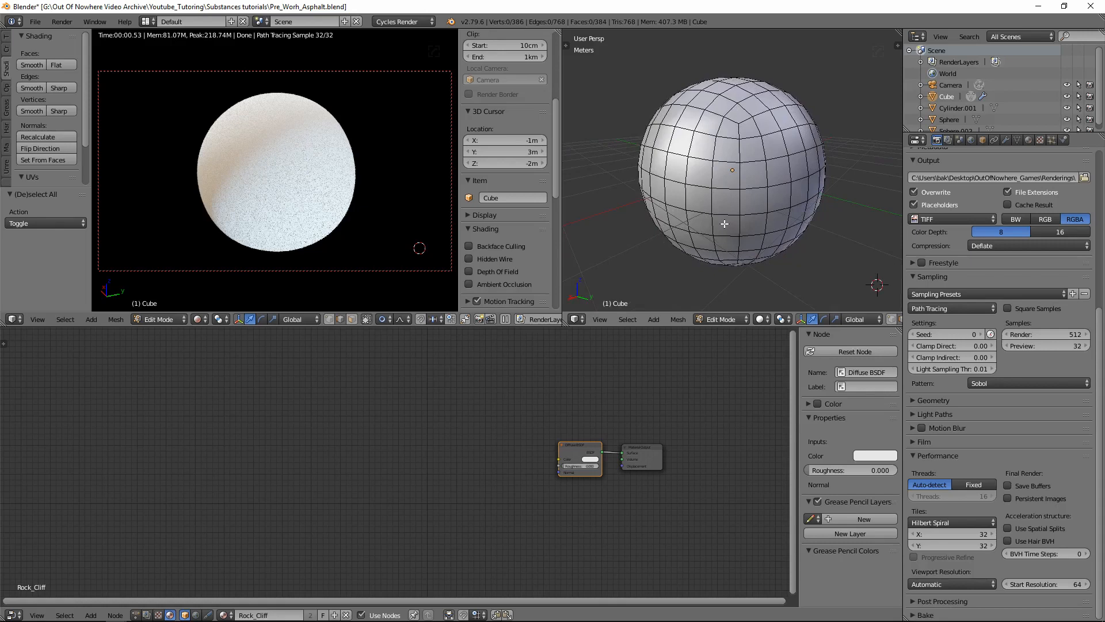
Choose the Experimental feature set in the Cycles render settings and return the sphere to Object Mode
left_click_drag(1100, 331, 1100, 185)
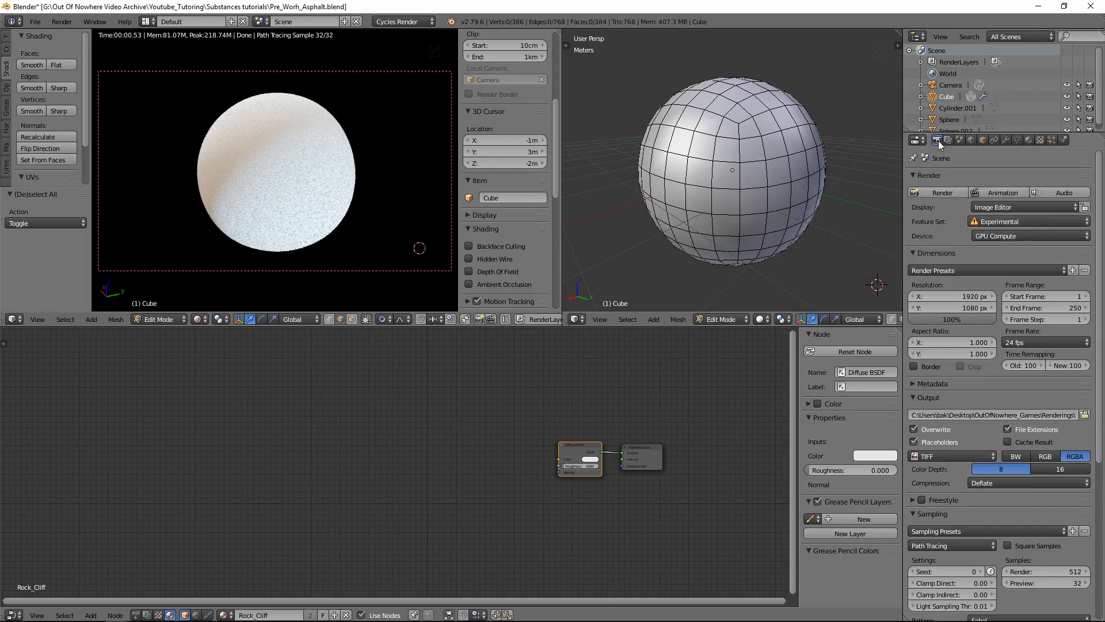
left_click(1034, 222)
left_click(1013, 197)
key("Tab")
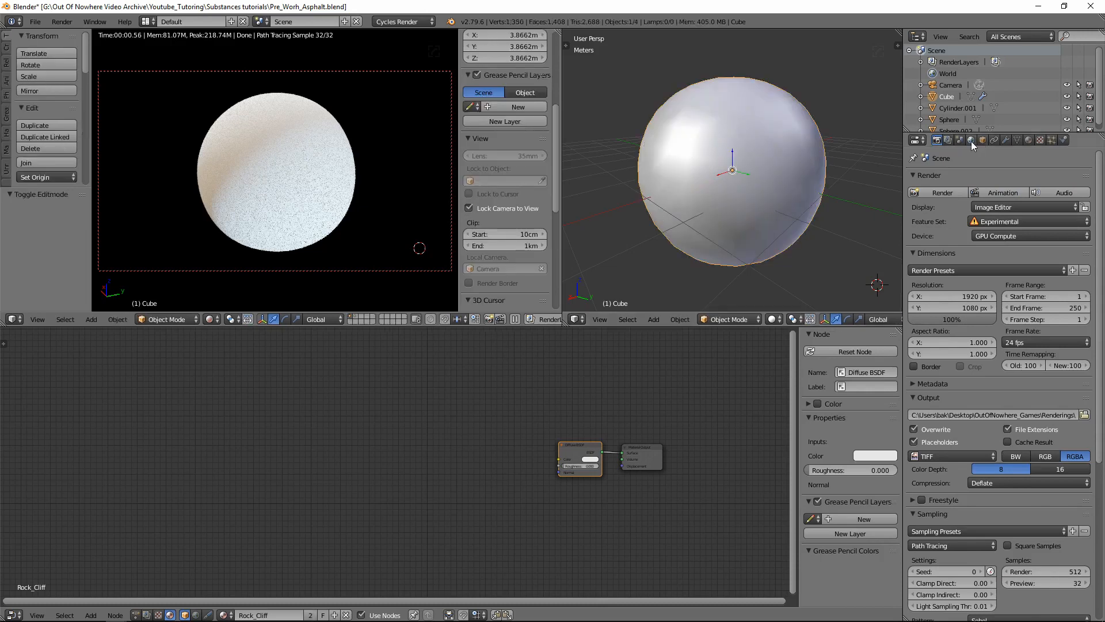
Review the world background's image and strength settings, and open the modifier settings of the Cube object
left_click(972, 141)
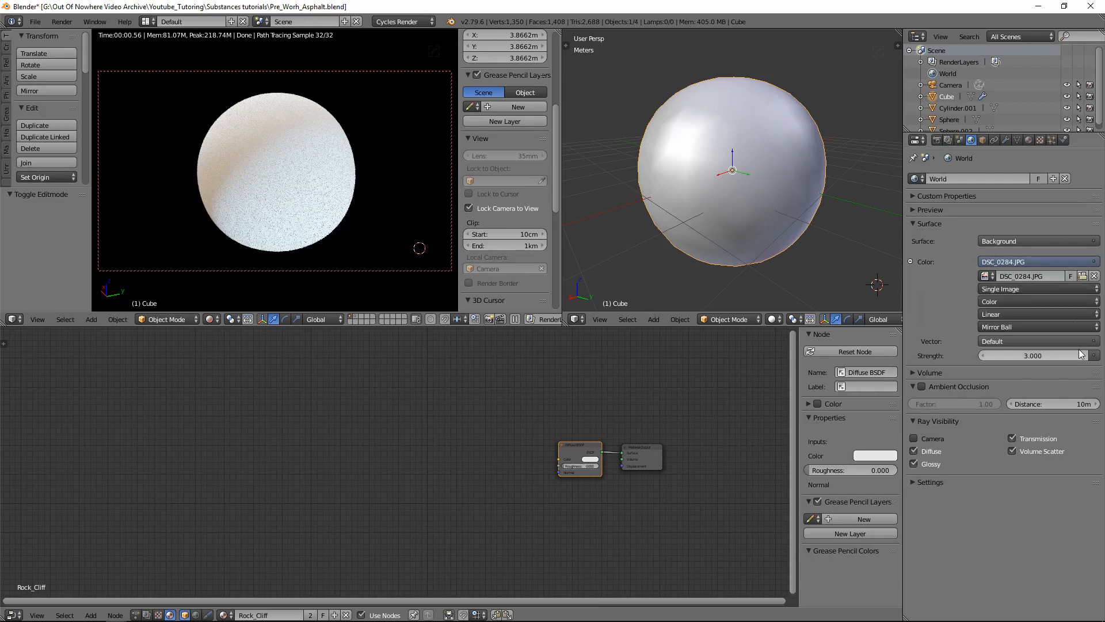
left_click(982, 140)
left_click(1007, 141)
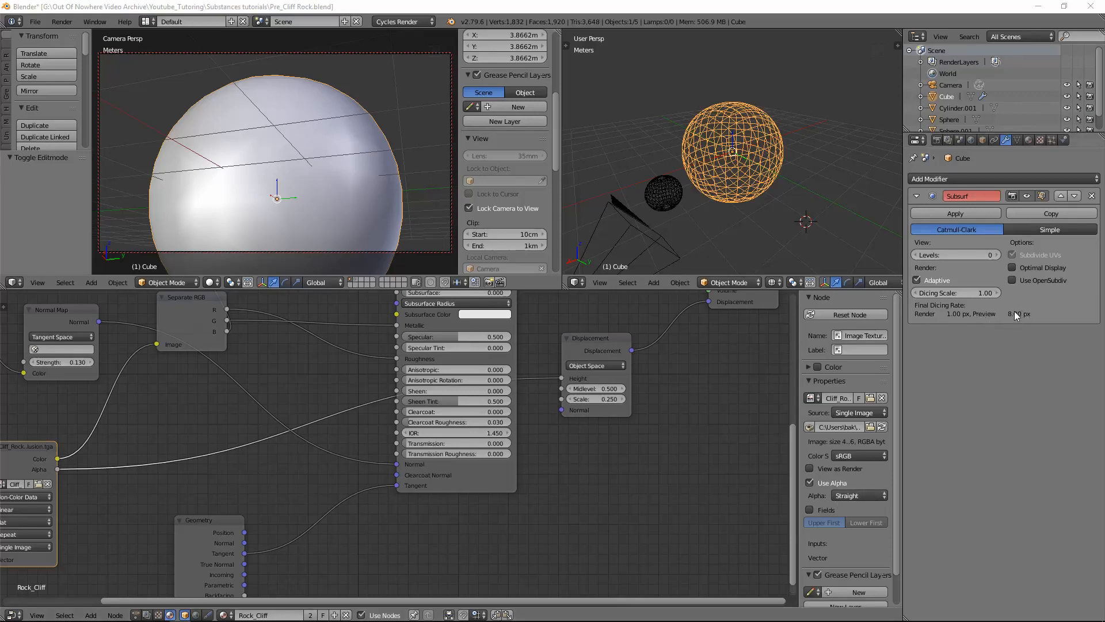
Inspect the render and preview subdivision rates in the scene's geometry settings
left_click(937, 141)
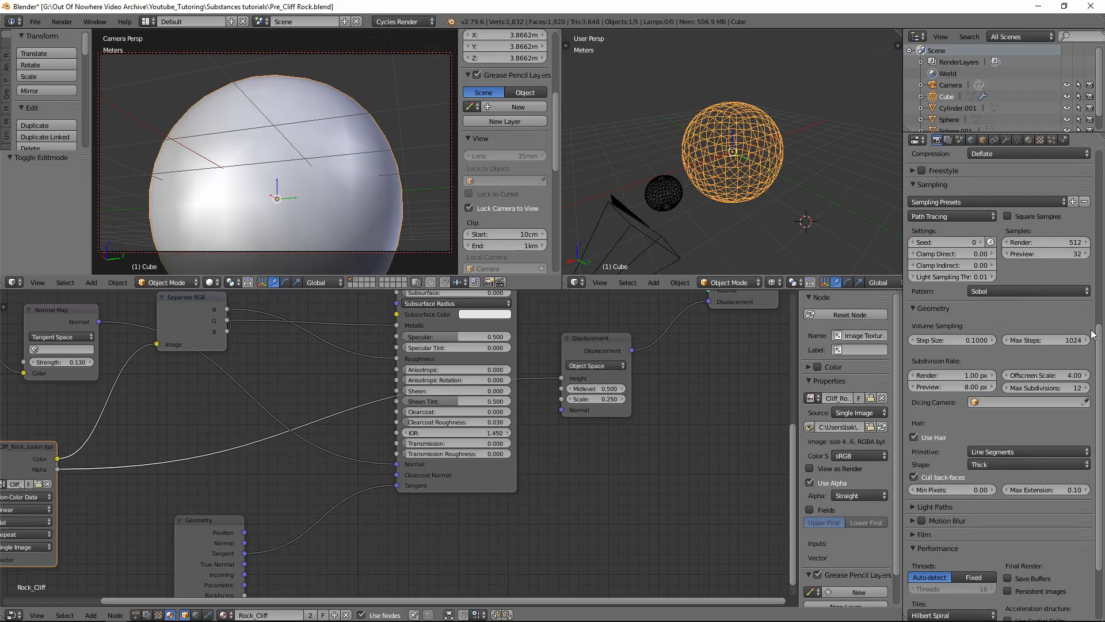
left_click_drag(1100, 333, 1101, 343)
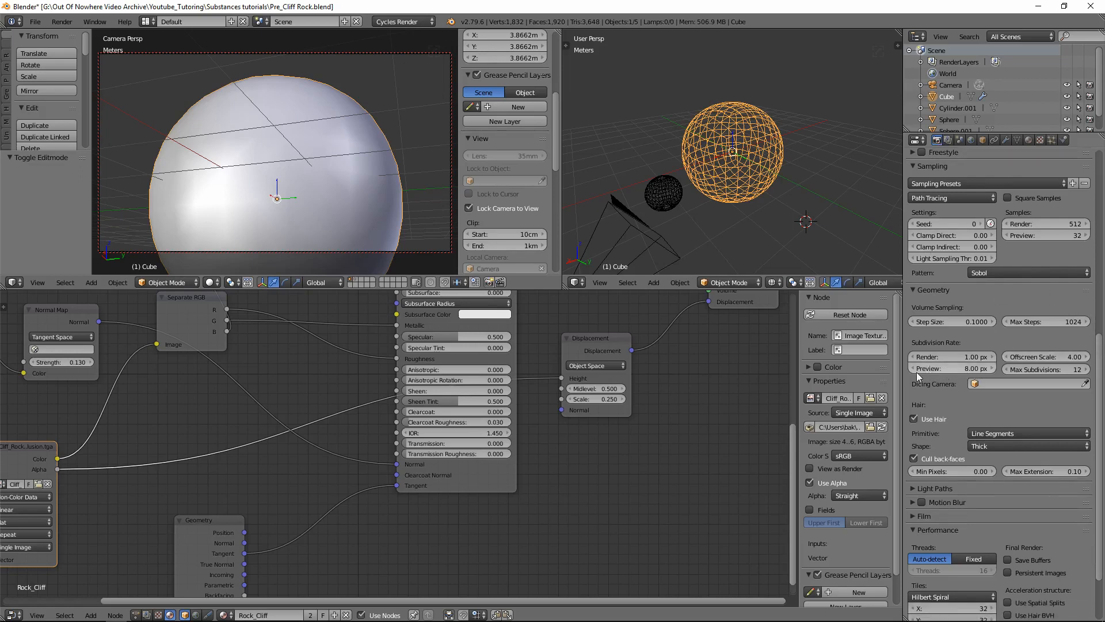
Try a preview subdivision rate of 4 px and set it back to 8 px
left_click(973, 367)
type("4")
key("Return")
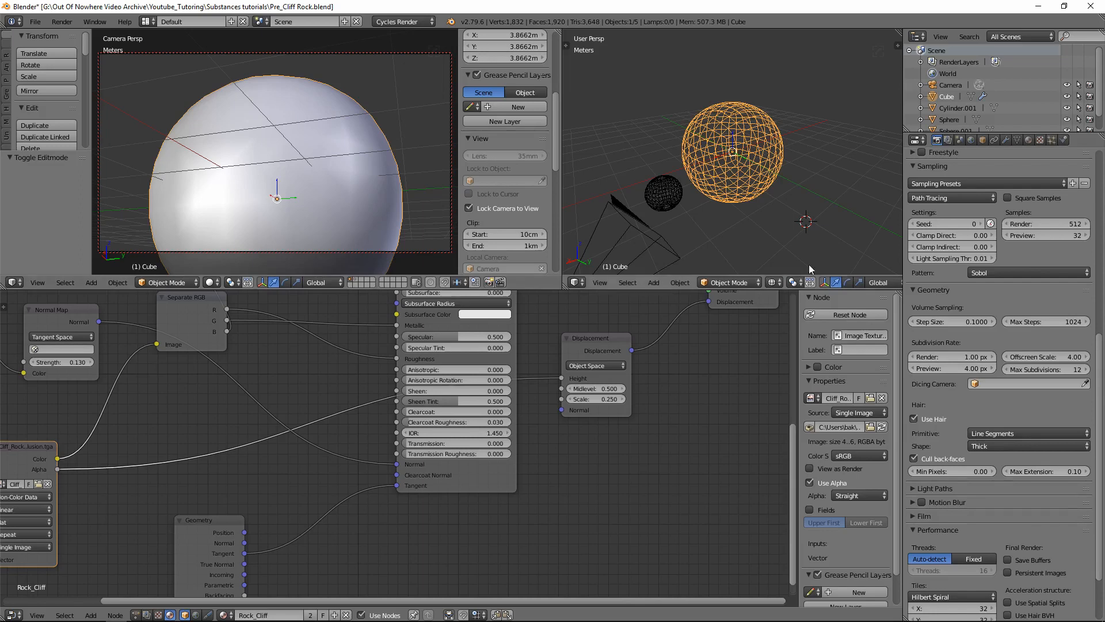
left_click(968, 368)
type("8")
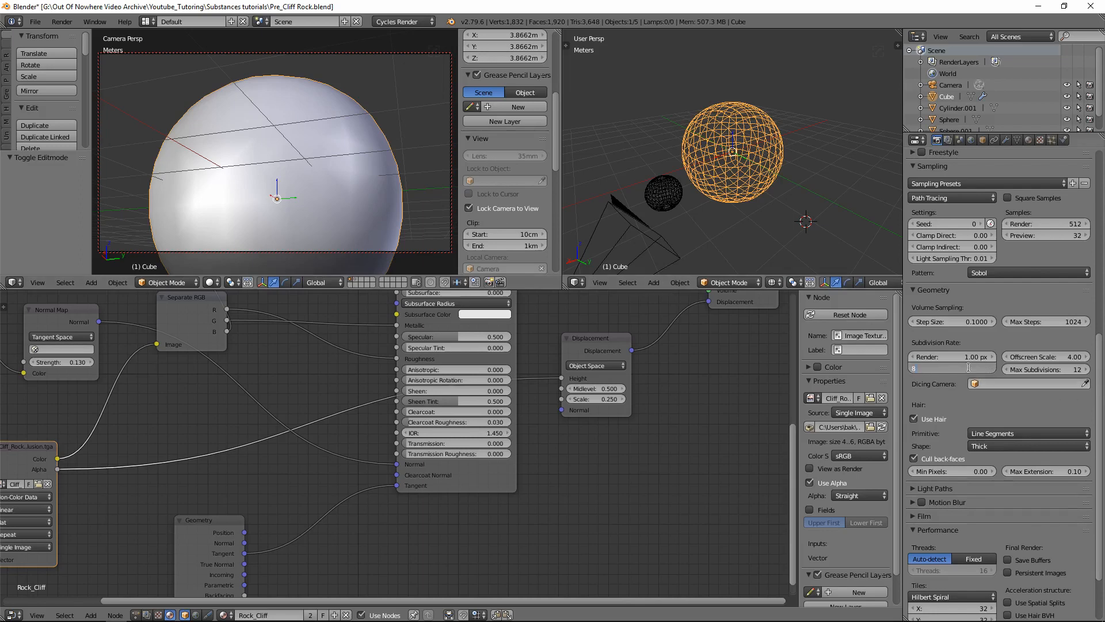
key("Return")
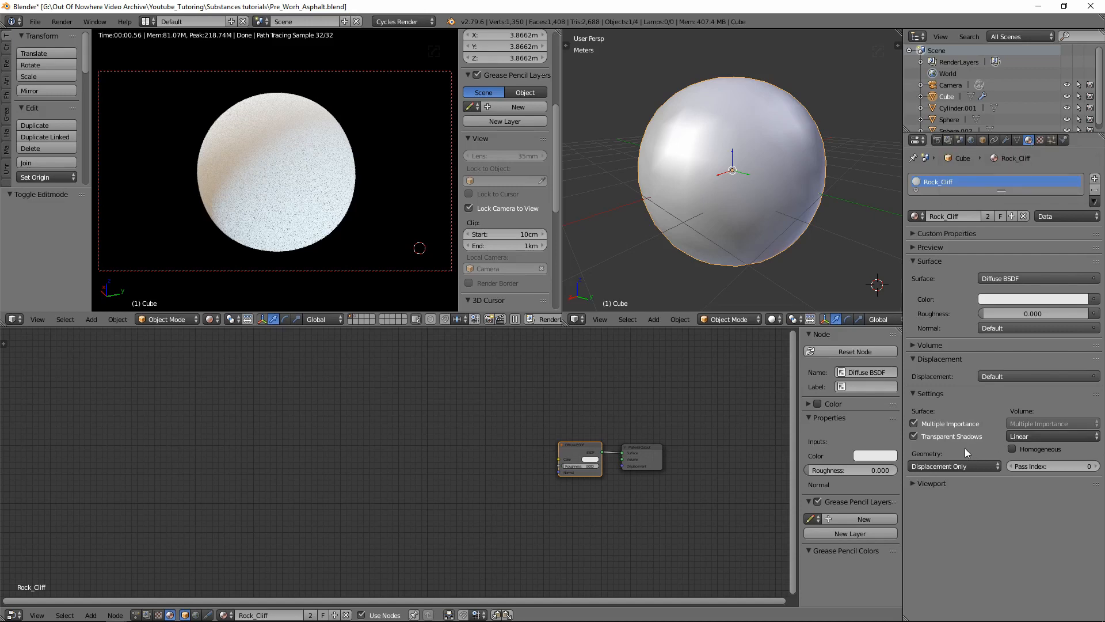
Choose Displacement Only as the displacement method of the Rock_Cliff material
left_click(977, 465)
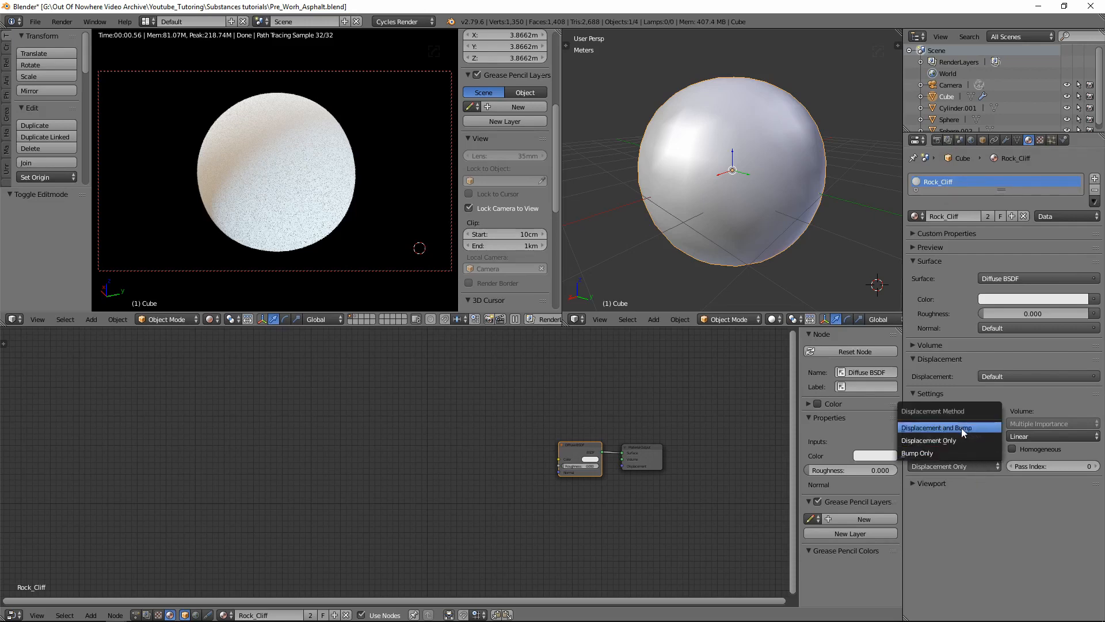
left_click(966, 441)
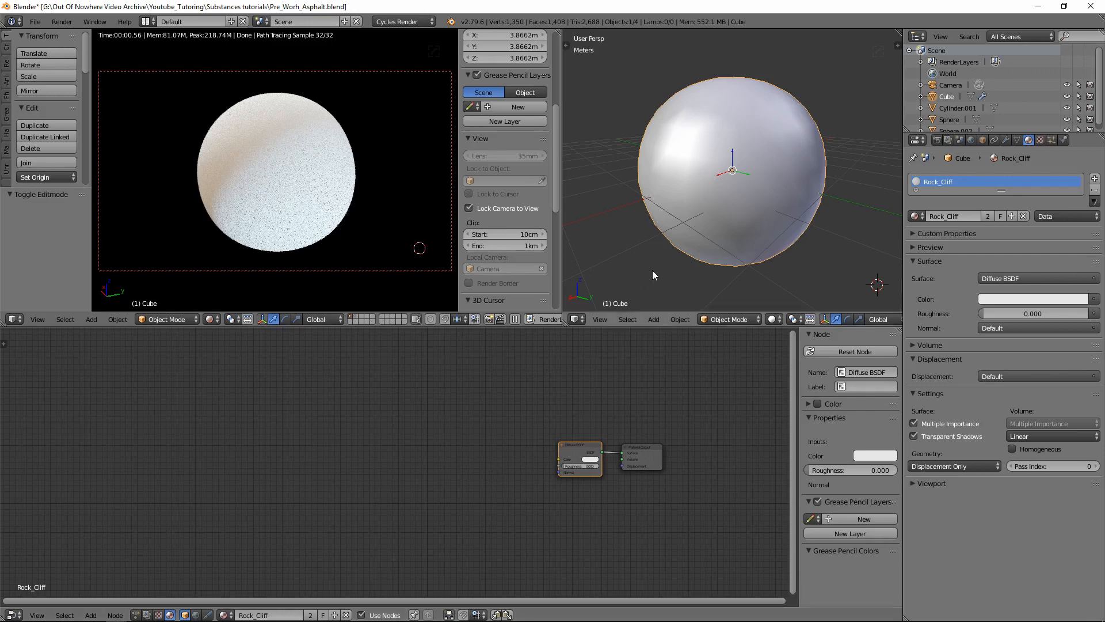
Move the lower light sphere by about 3.22 m in X, -77 cm in Y and -74 cm in Z
scroll(652, 271, "down", 8)
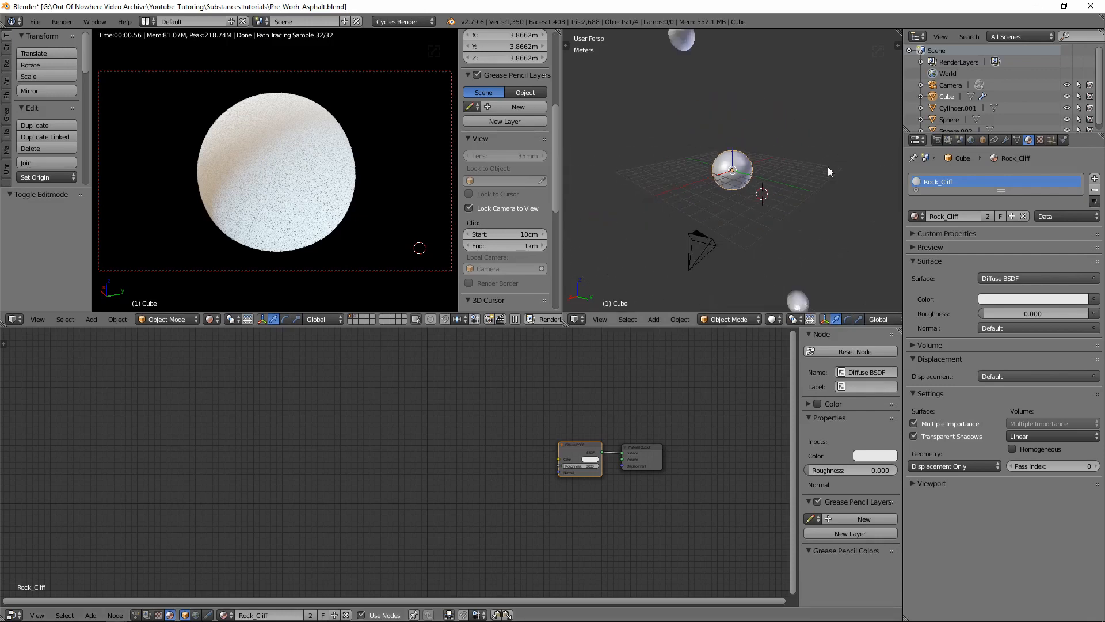
middle_click_drag(824, 150, 772, 262)
right_click(763, 252)
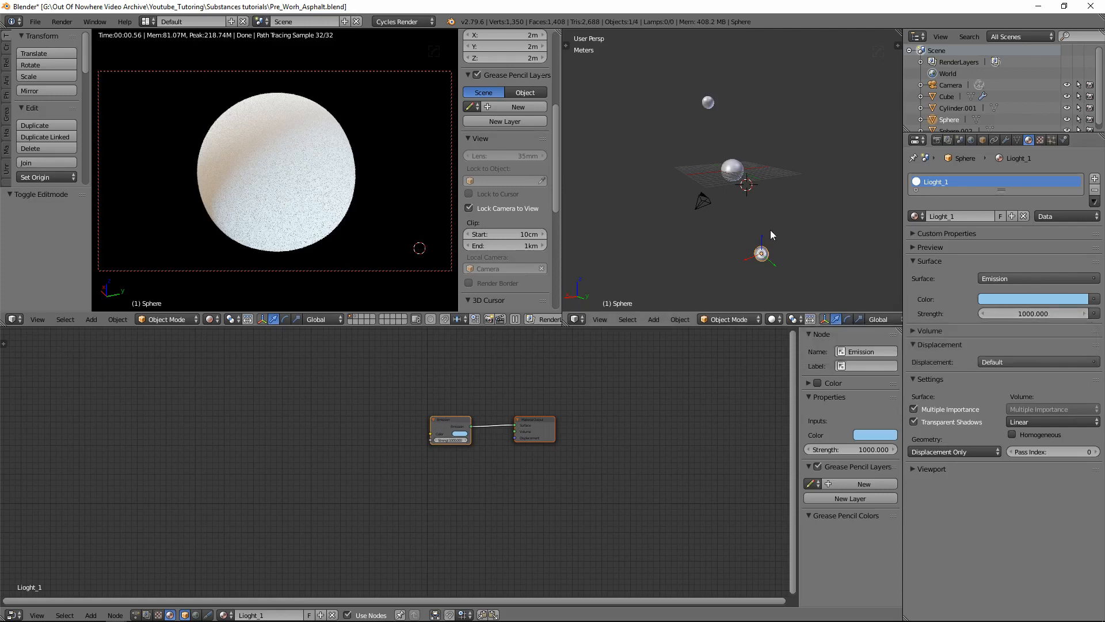
middle_click_drag(774, 252, 753, 257)
key("g")
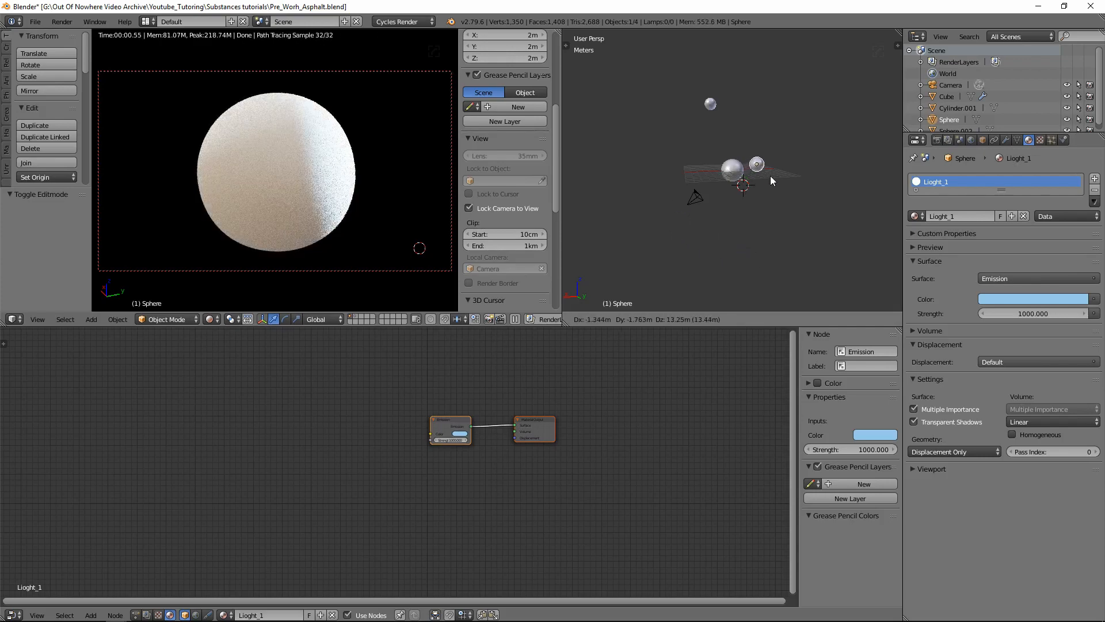
left_click(745, 280)
Change the Light_3 emission color on the upper light sphere to a pale pink and deselect all objects
right_click(711, 104)
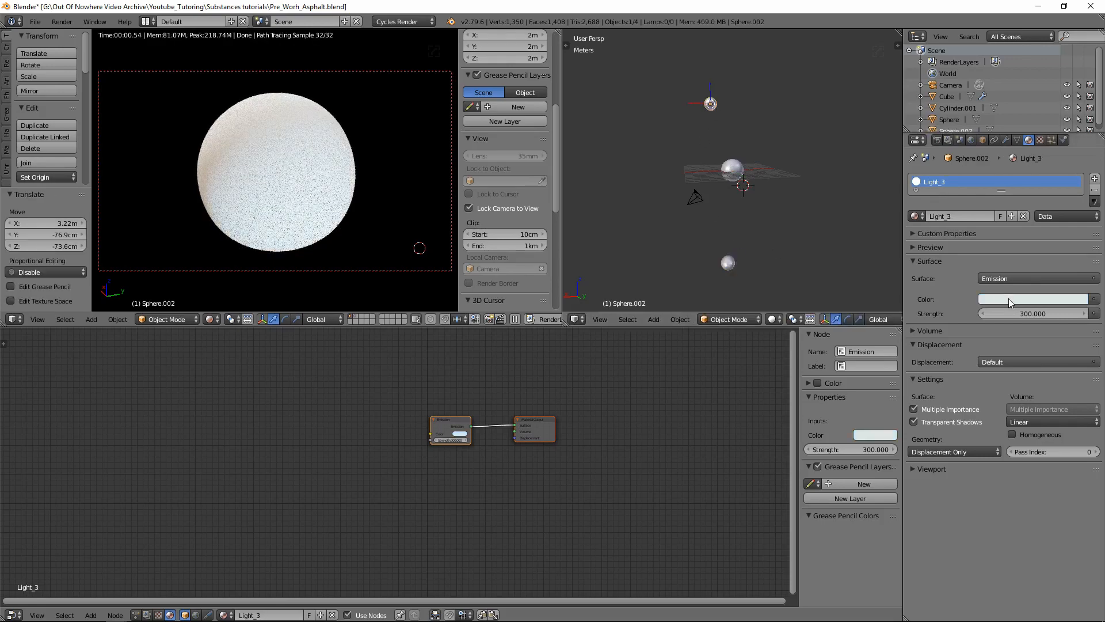
left_click(1027, 302)
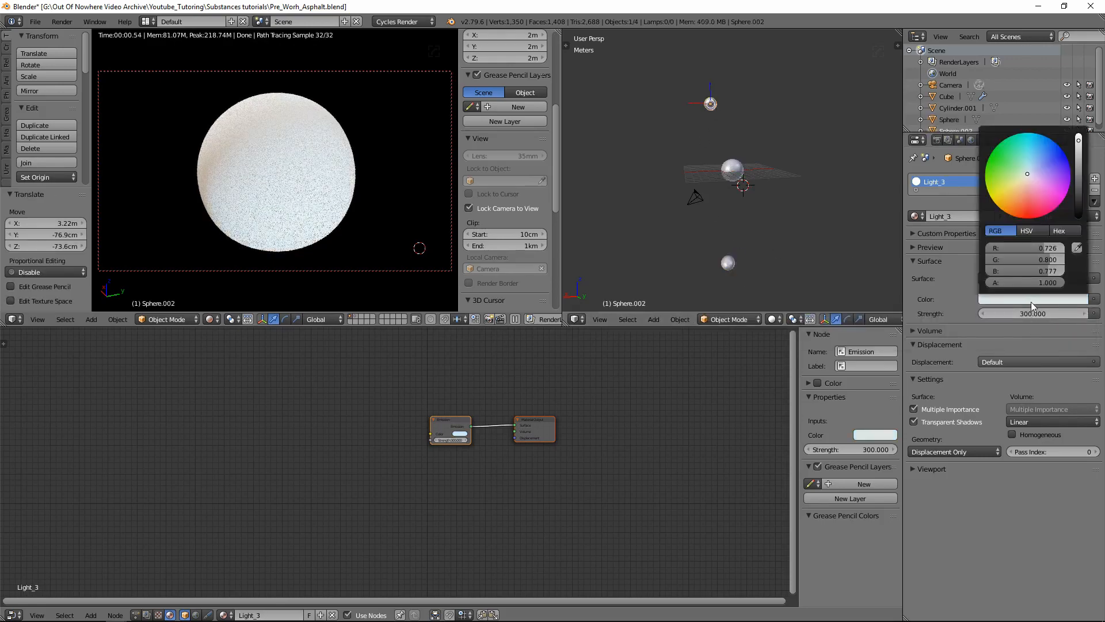
left_click(1031, 300)
mouse_move(1029, 178)
left_mouse_down()
mouse_move(1018, 212)
mouse_move(1027, 178)
left_mouse_up()
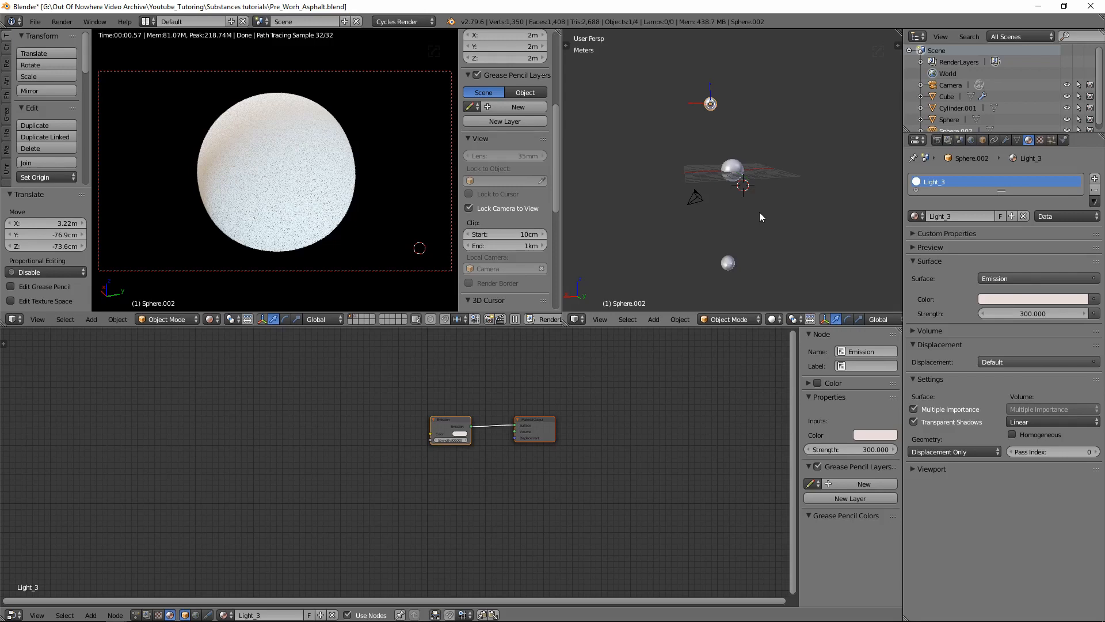
key("a")
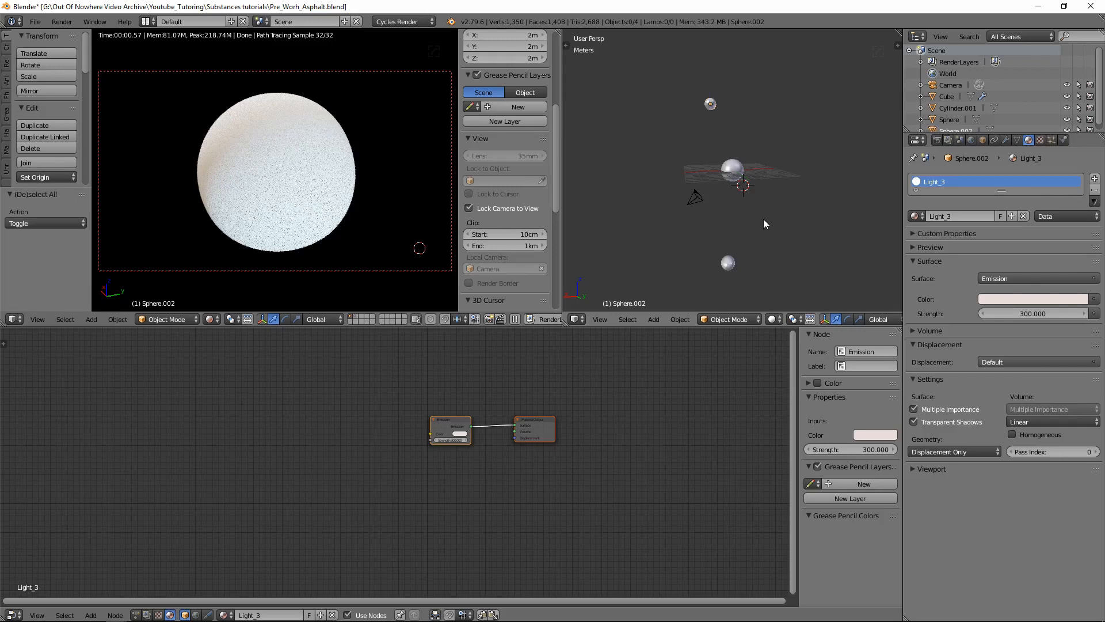
Select the central sphere and delete the Diffuse BSDF node from its Rock_Cliff material
middle_click_drag(719, 194, 757, 195)
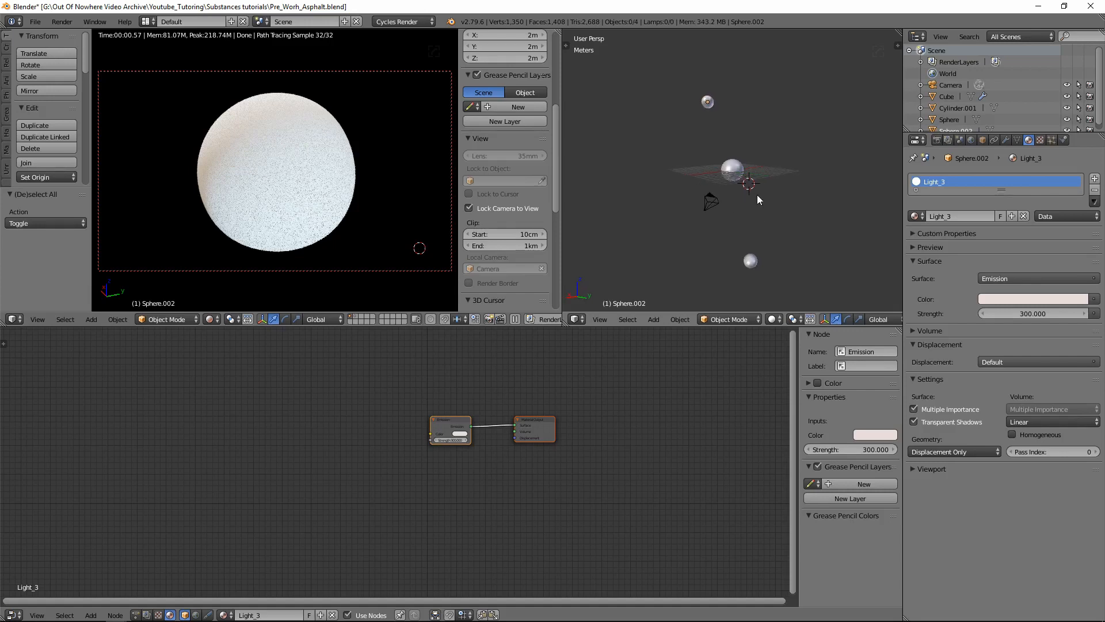
middle_click_drag(482, 407, 555, 419)
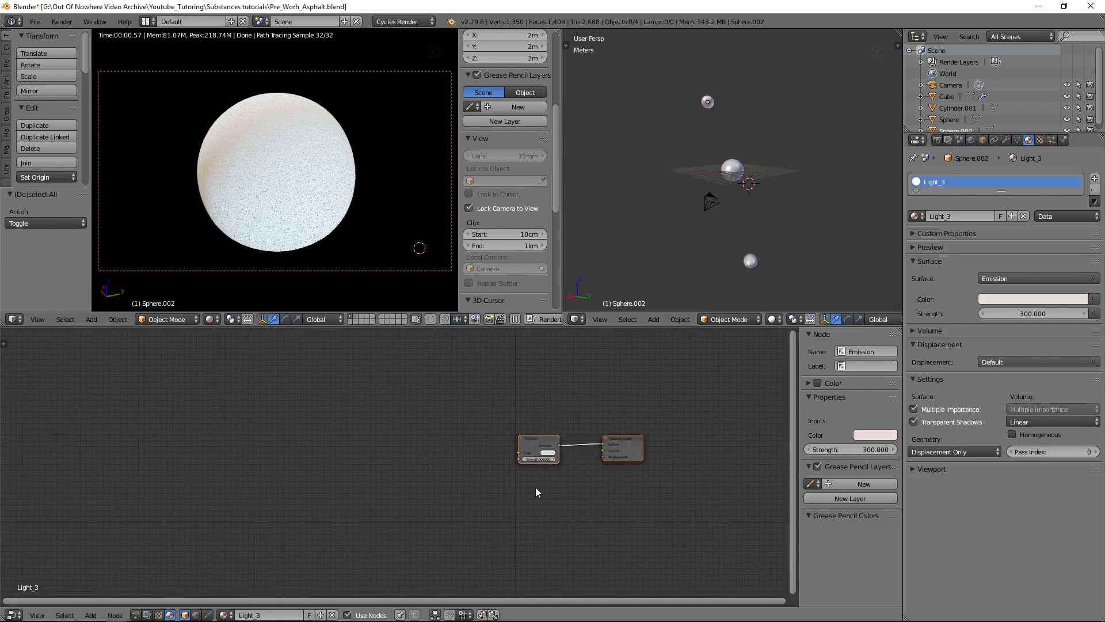
right_click(732, 171)
middle_click_drag(617, 467, 491, 433)
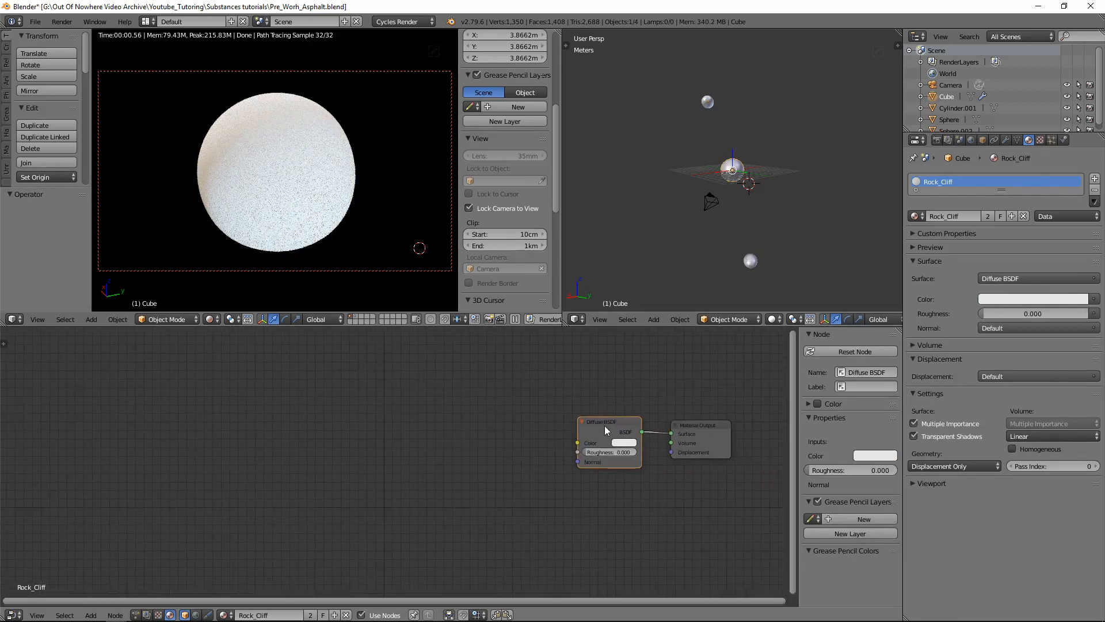
right_click(595, 427)
key("x")
Add a Principled BSDF node, connect it to the Material Output's Surface input and place it beside that node
key("shift+a")
mouse_move(553, 439)
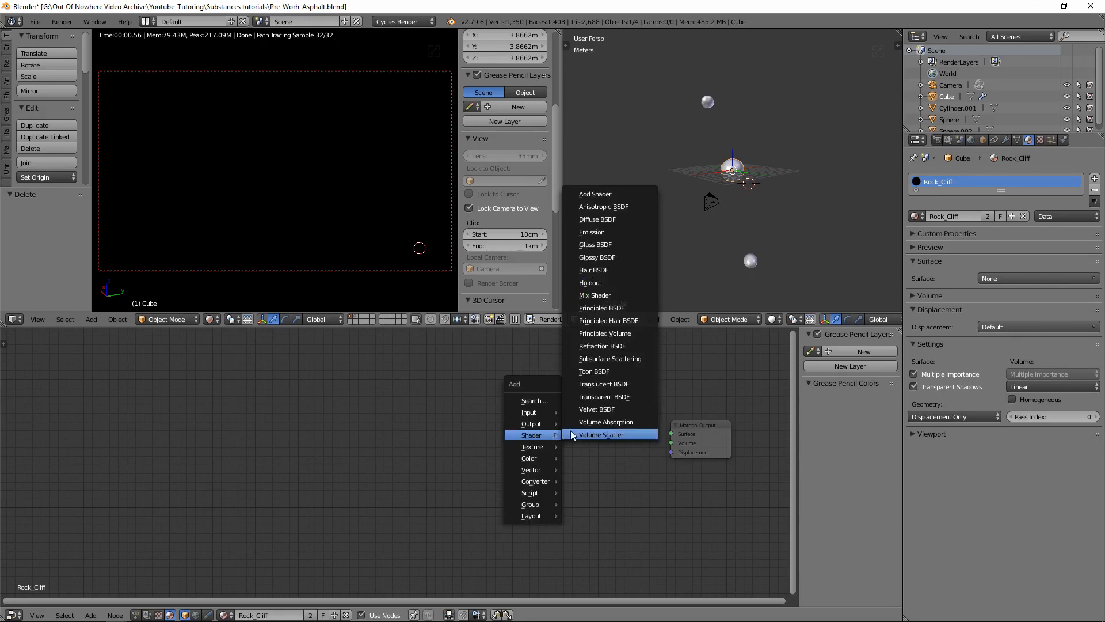
left_click(625, 309)
left_click(509, 359)
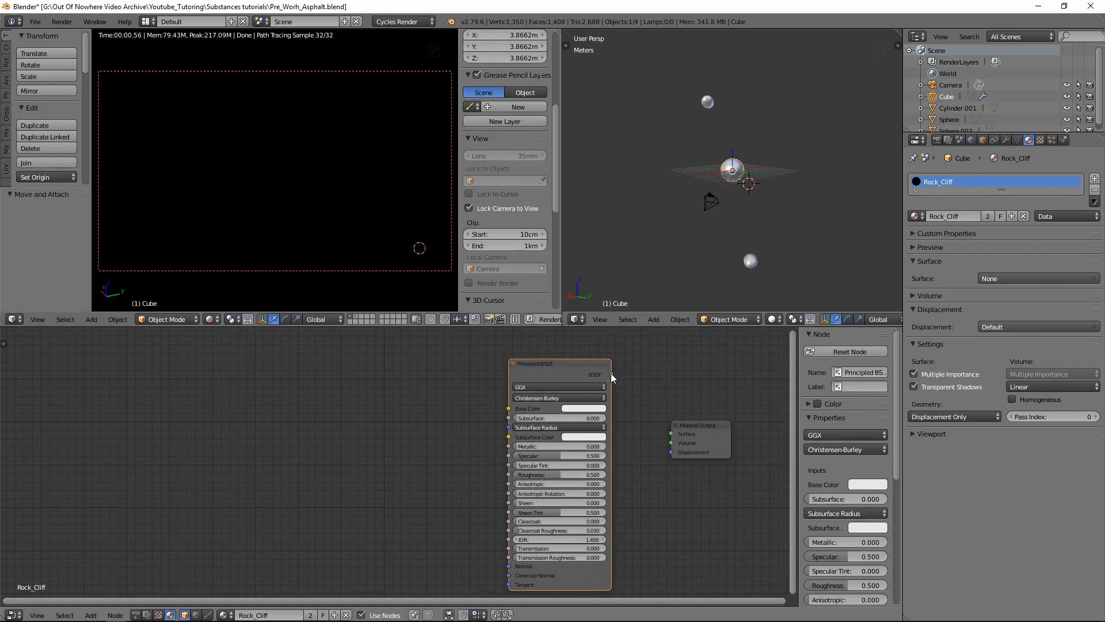
left_click_drag(610, 374, 670, 433)
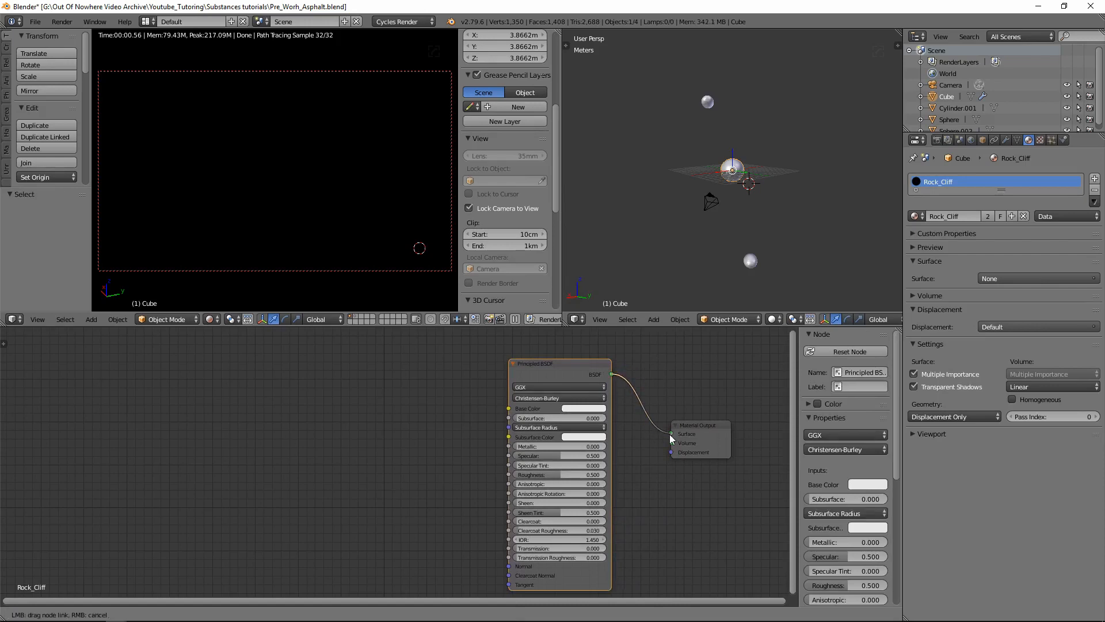
left_click_drag(562, 360, 588, 385)
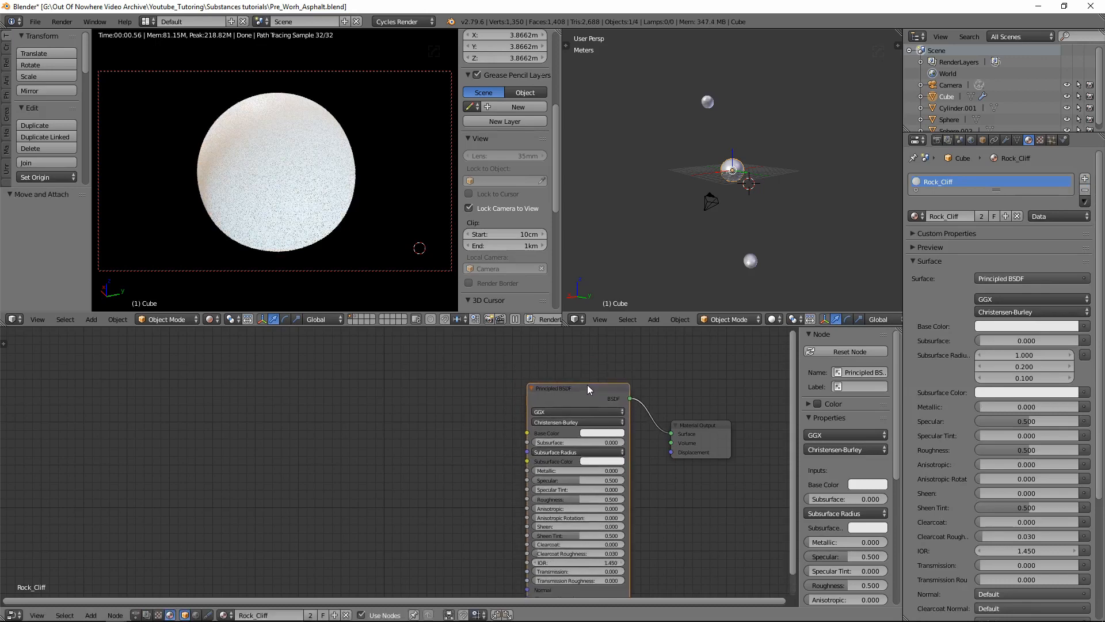
Add an Image Texture node and connect its Color output to the Principled BSDF's Base Color
mouse_move(468, 420)
middle_mouse_down()
mouse_move(540, 392)
mouse_move(488, 413)
middle_mouse_up()
middle_click_drag(379, 415, 402, 424)
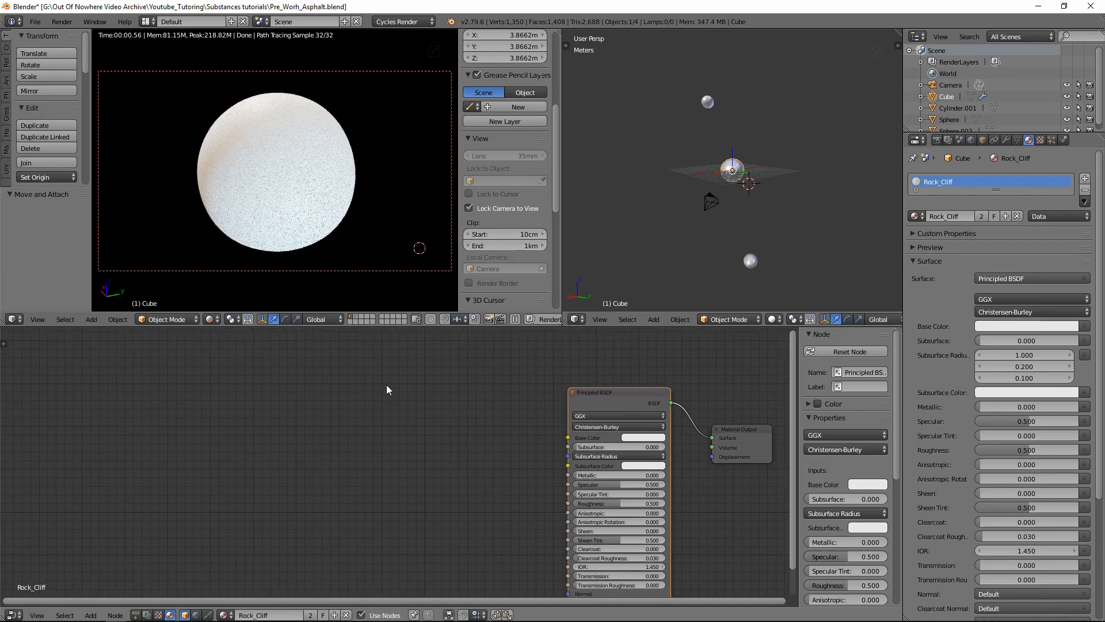
key("shift+a")
mouse_move(334, 393)
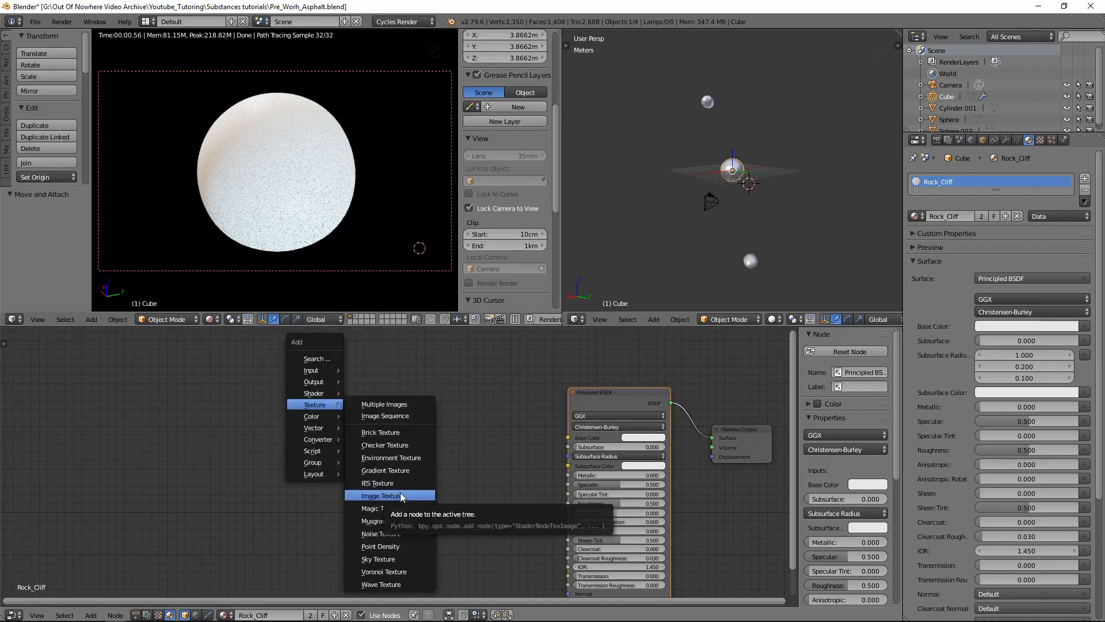
left_click(401, 496)
left_click(355, 384)
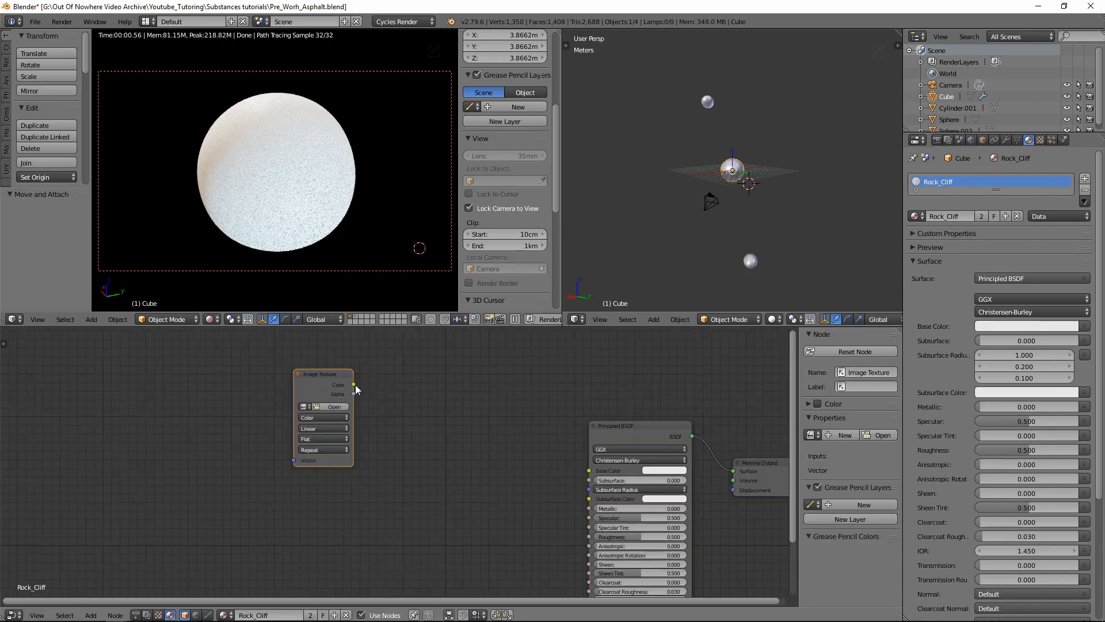
left_click_drag(353, 386, 588, 471)
left_click_drag(343, 378, 425, 379)
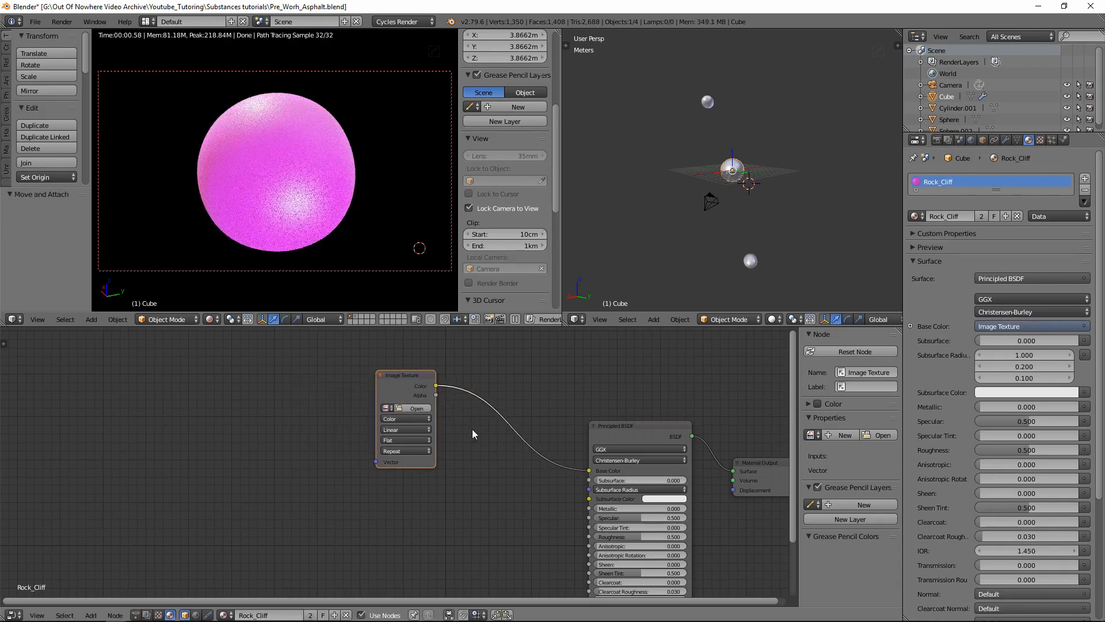
Load Cliff_Rocks_Diffuse.tga from the 4K textures folder into the Image Texture node
left_click(417, 409)
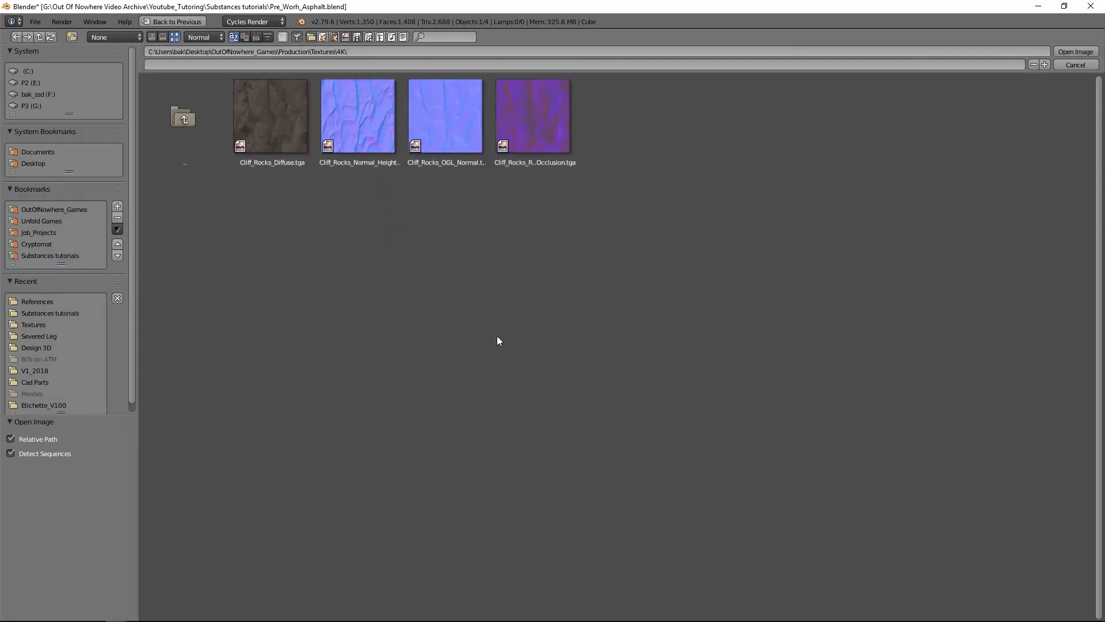
left_click(286, 123)
double_click(286, 123)
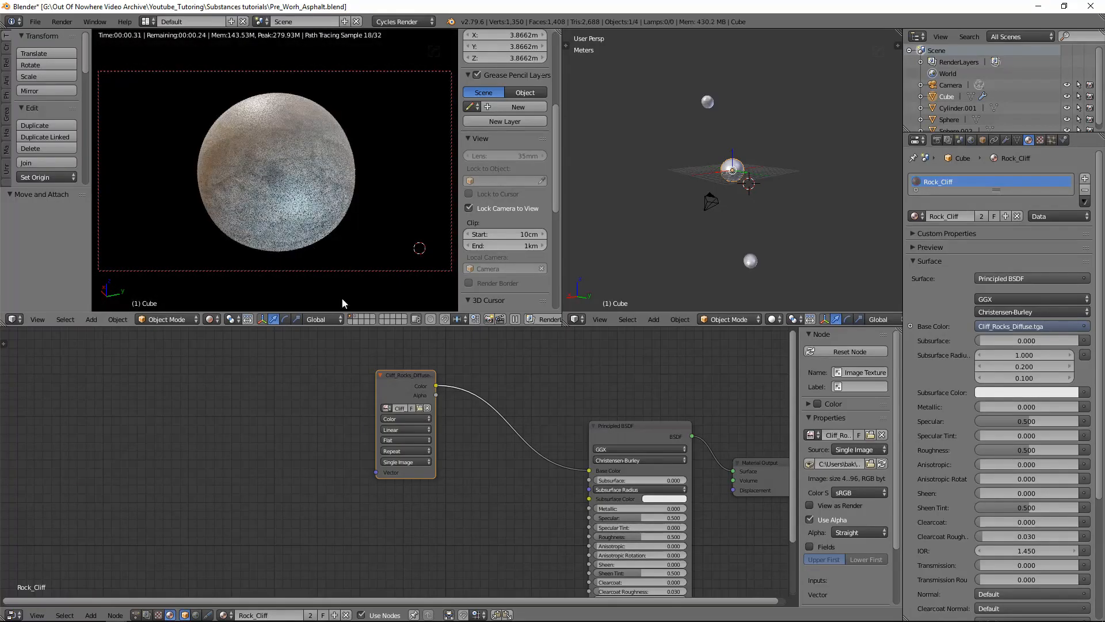
Move the diffuse texture node farther from the Principled BSDF and collapse it
middle_click_drag(530, 480, 467, 463)
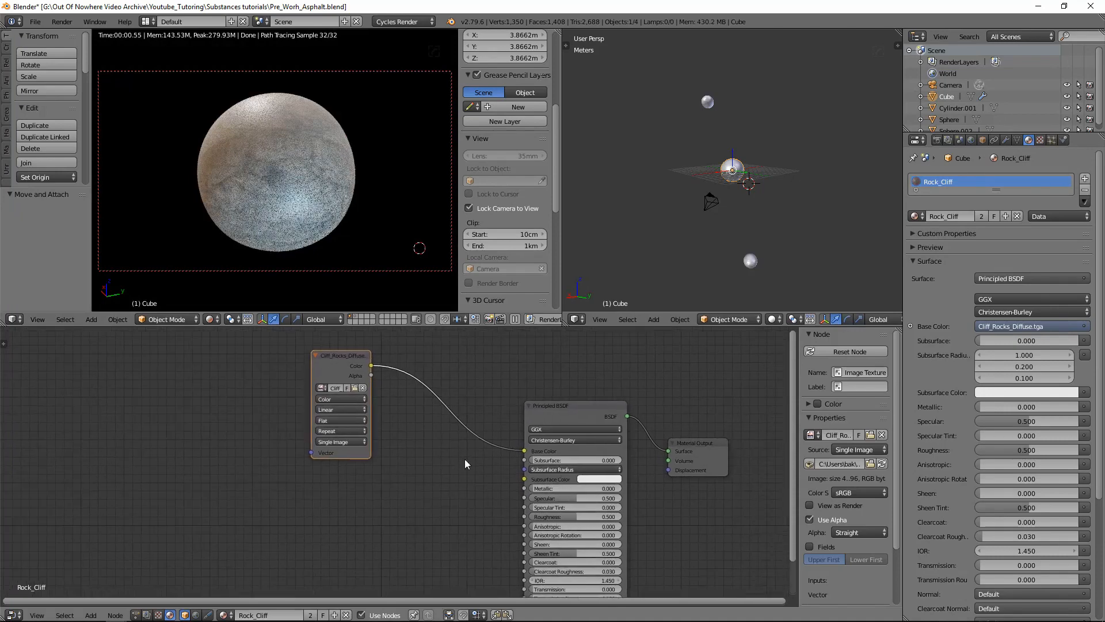
left_click_drag(348, 358, 267, 353)
middle_click_drag(398, 477, 434, 464)
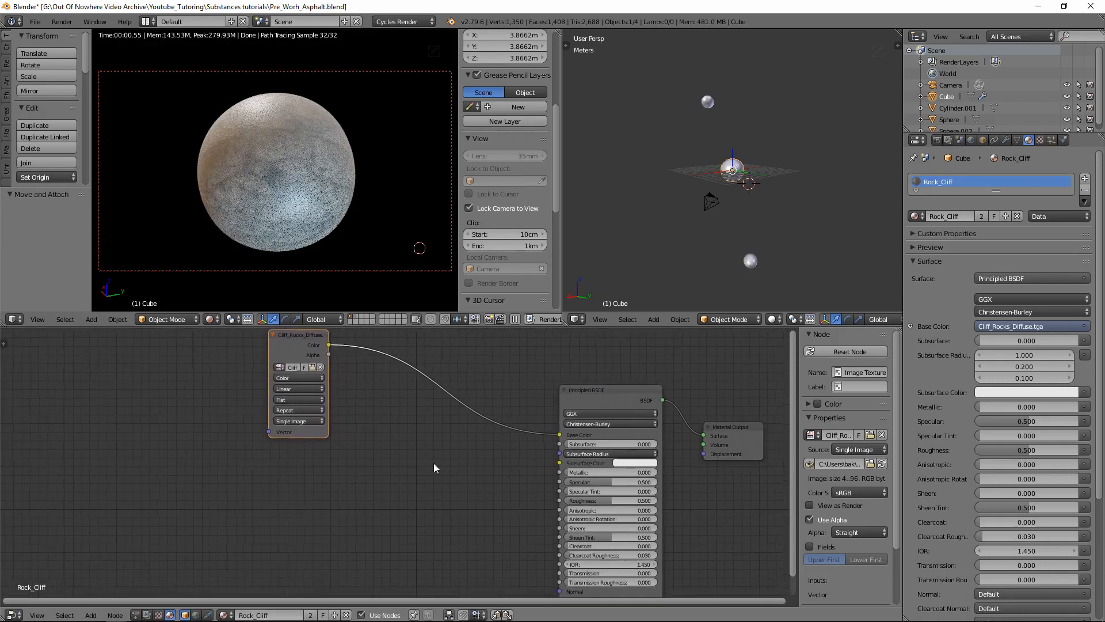
middle_click_drag(333, 396, 336, 456)
mouse_move(299, 397)
left_mouse_down()
mouse_move(319, 378)
mouse_move(297, 380)
left_mouse_up()
left_click(295, 374)
middle_click_drag(320, 461, 336, 427)
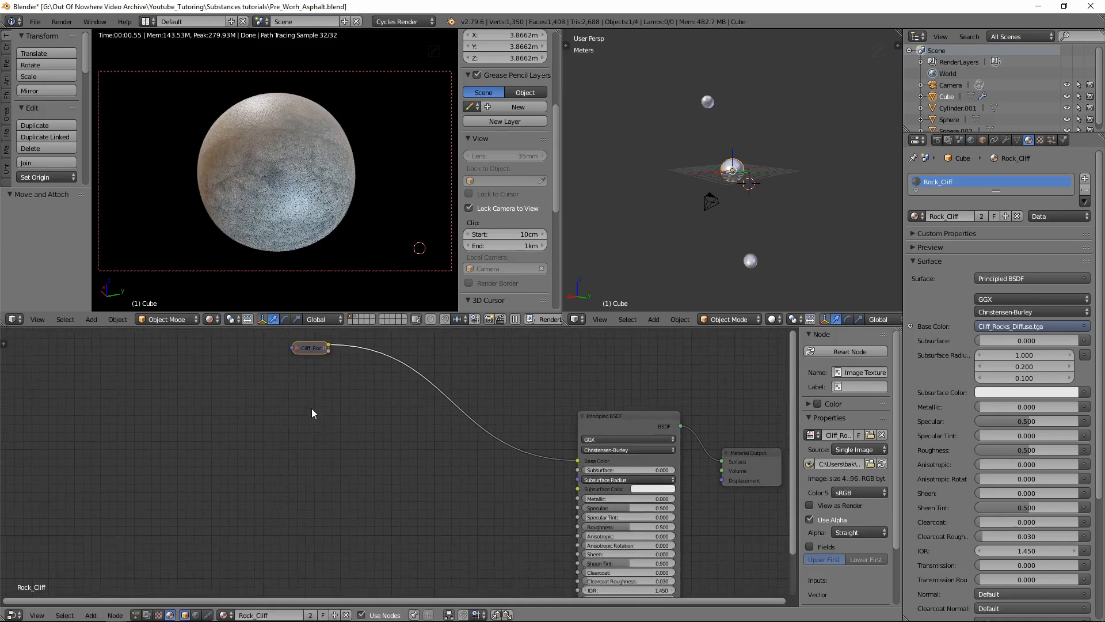
Duplicate the diffuse texture node, expand the copy and duplicate it again to place another texture node below it
mouse_move(383, 484)
middle_mouse_down()
mouse_move(366, 409)
mouse_move(387, 477)
middle_mouse_up()
middle_click_drag(328, 410, 346, 422)
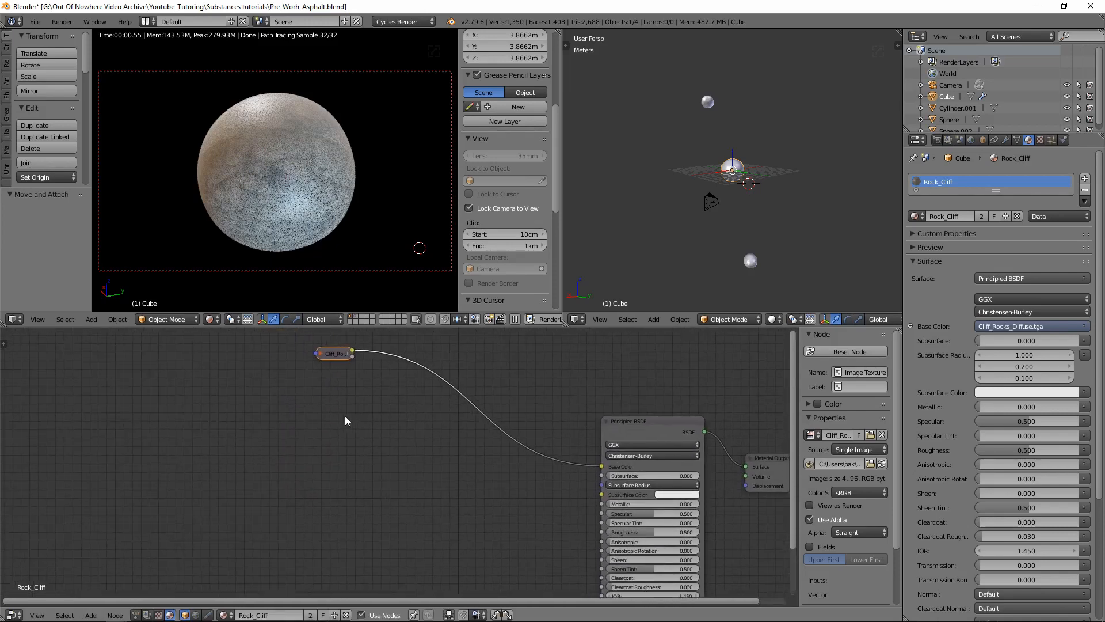
key("shift+d")
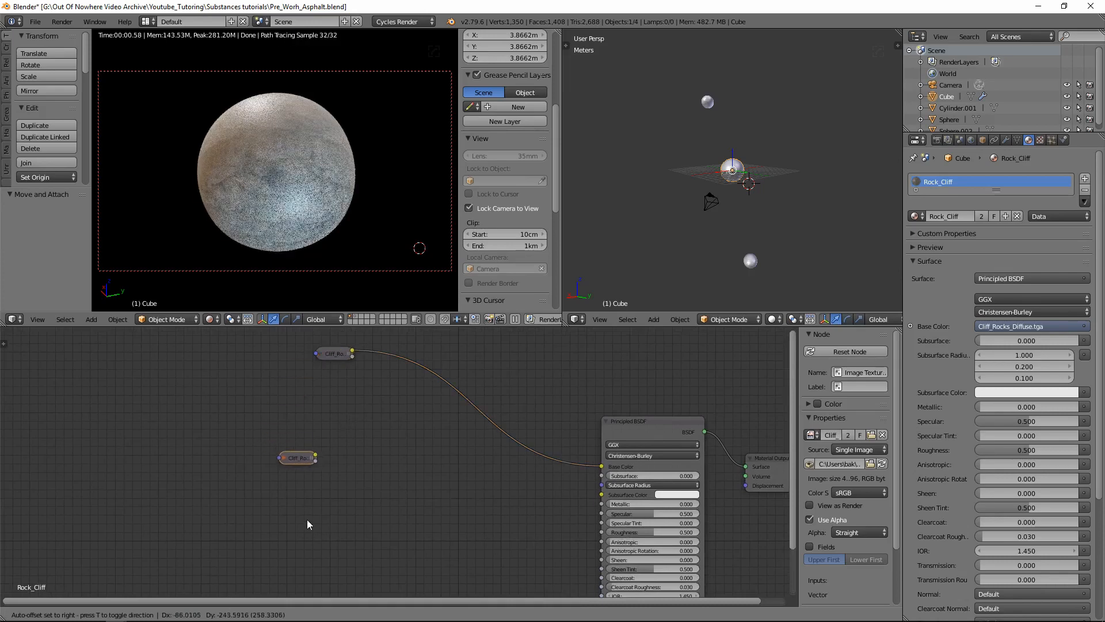
left_click(303, 511)
left_click(278, 449)
middle_click_drag(331, 485, 331, 433)
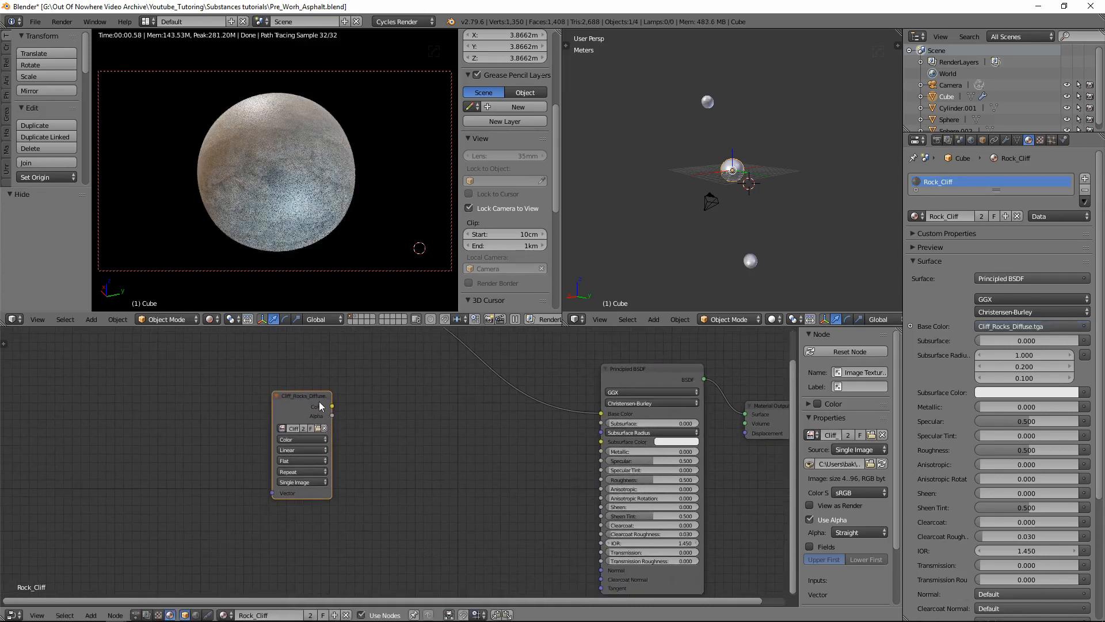
key("shift+d")
left_click(386, 529)
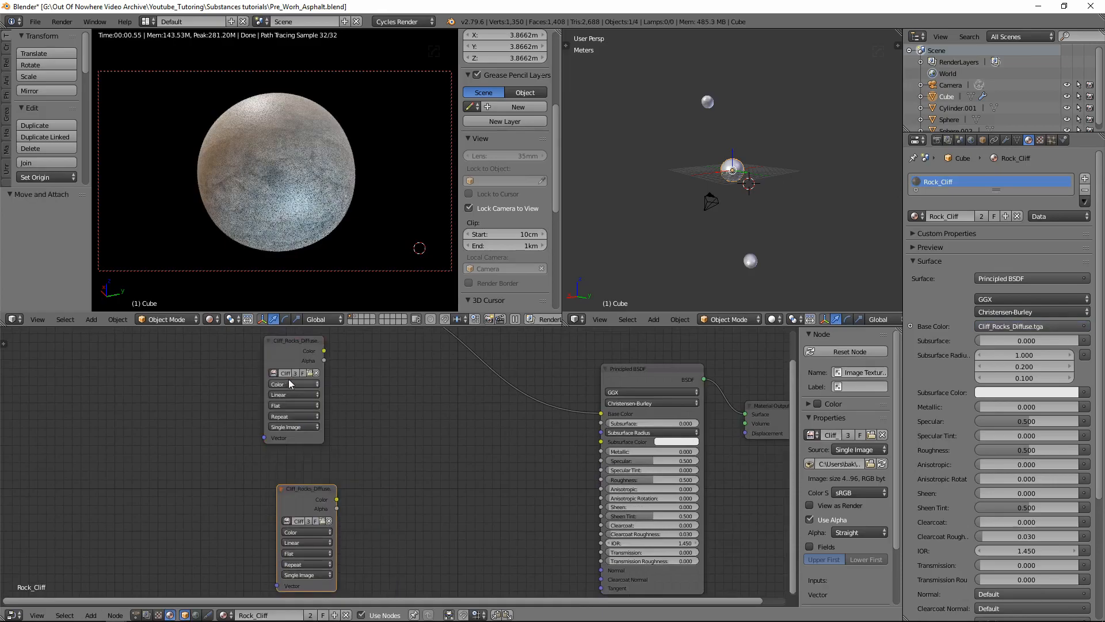
Load Cliff_Rocks_OGL_Normal.tga into the upper of the two duplicated texture nodes
left_click(309, 373)
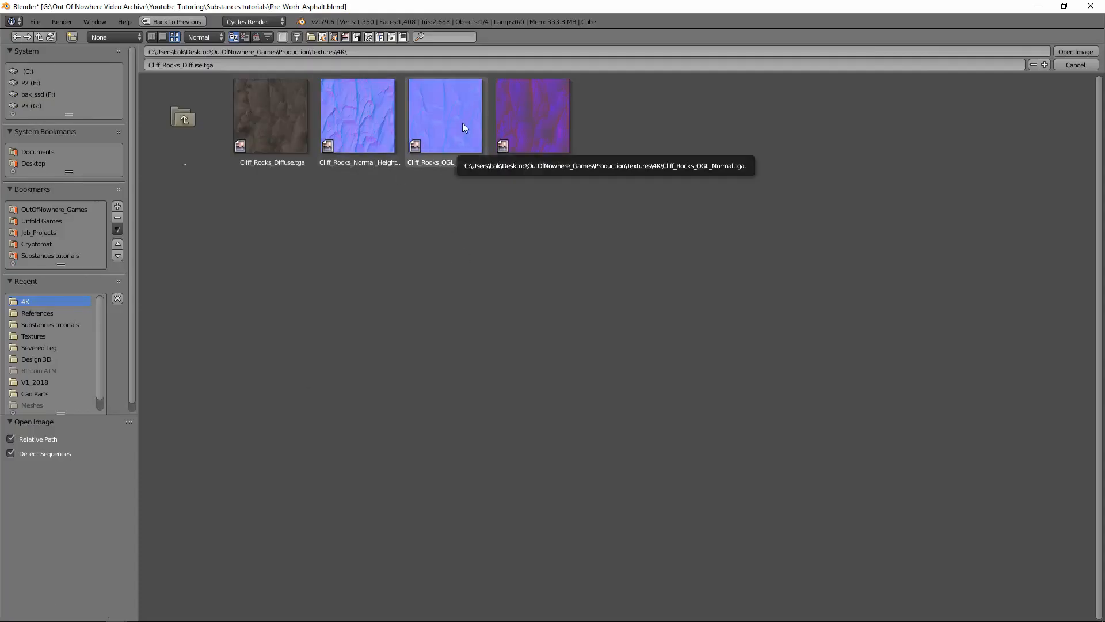
left_click(443, 129)
double_click(447, 129)
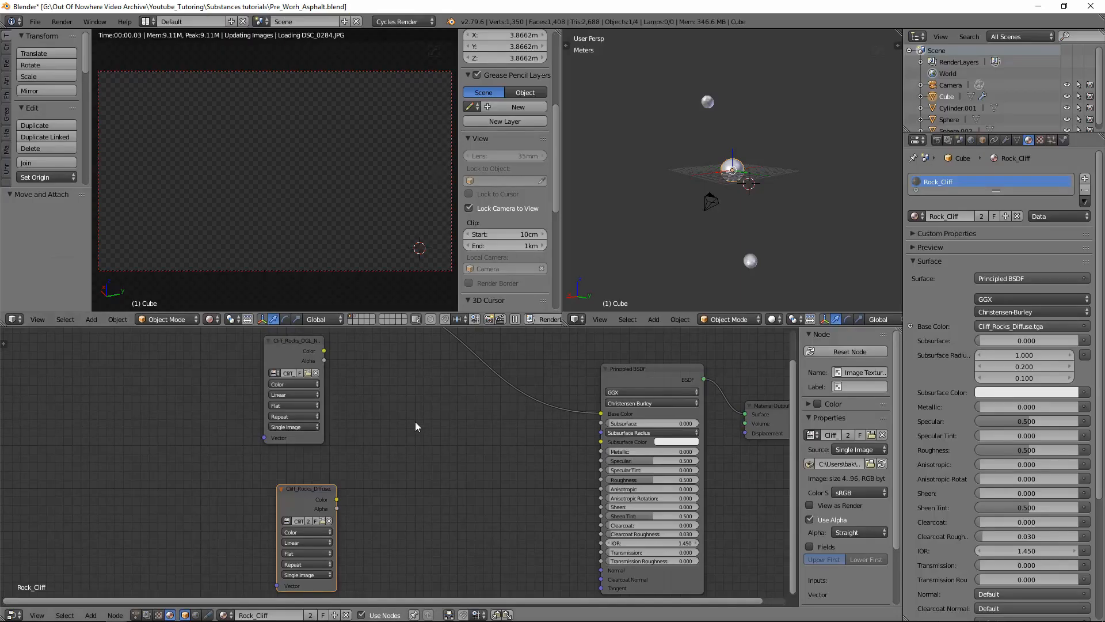
middle_click_drag(370, 454, 352, 417)
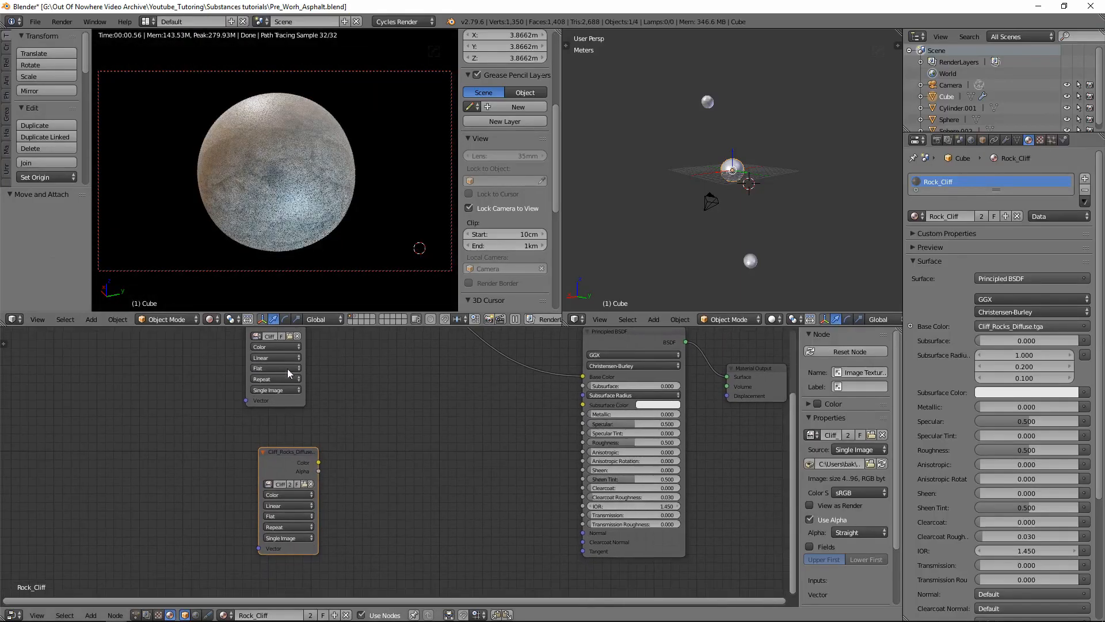
Rearrange the two duplicated texture nodes, placing the Cliff_Rocks_OGL_Normal node below the remaining diffuse copy
middle_click_drag(288, 368, 287, 396)
left_click(272, 333)
left_click_drag(272, 333, 388, 524)
left_click_drag(292, 482, 287, 366)
left_click_drag(391, 521, 279, 517)
middle_click_drag(364, 533, 354, 511)
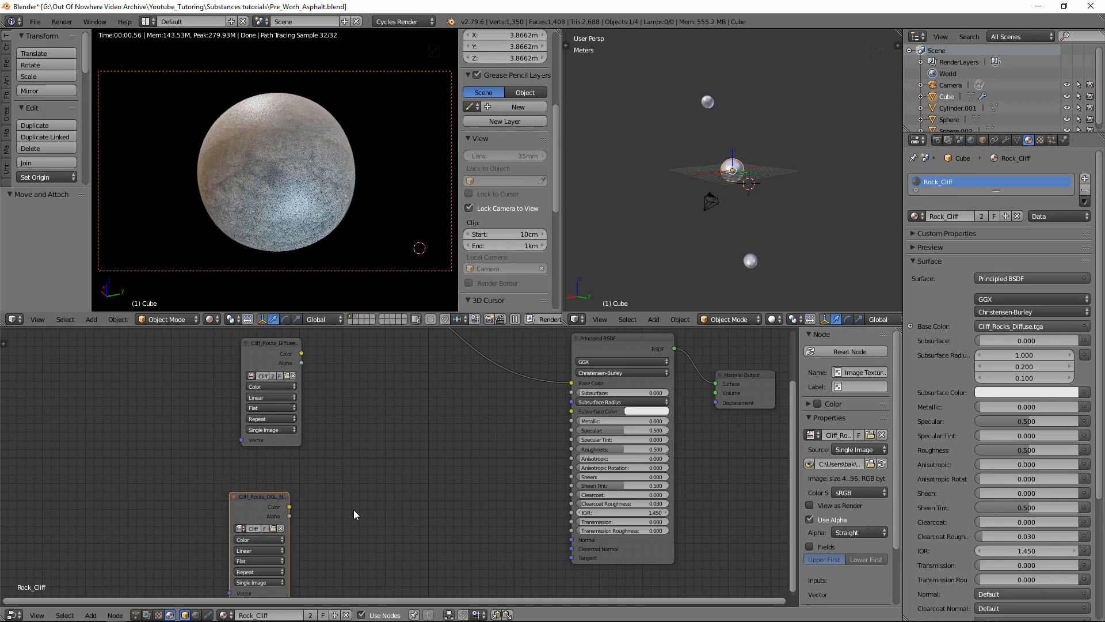
Add a Normal Map node beside the Cliff_Rocks_OGL_Normal texture node
middle_click_drag(309, 502, 321, 475)
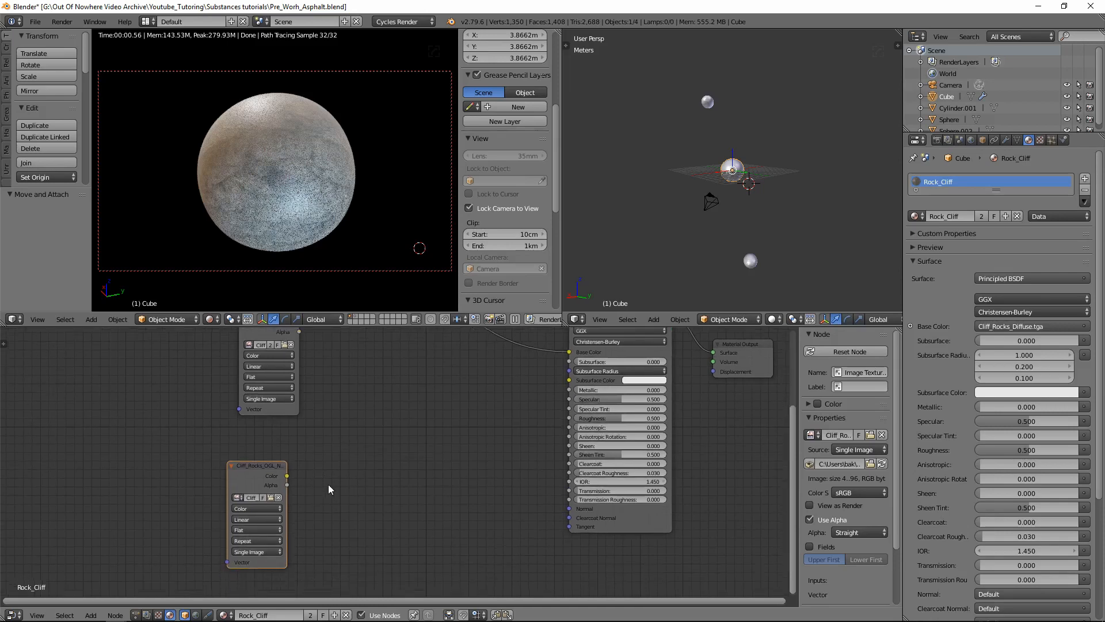
key("shift+a")
mouse_move(330, 486)
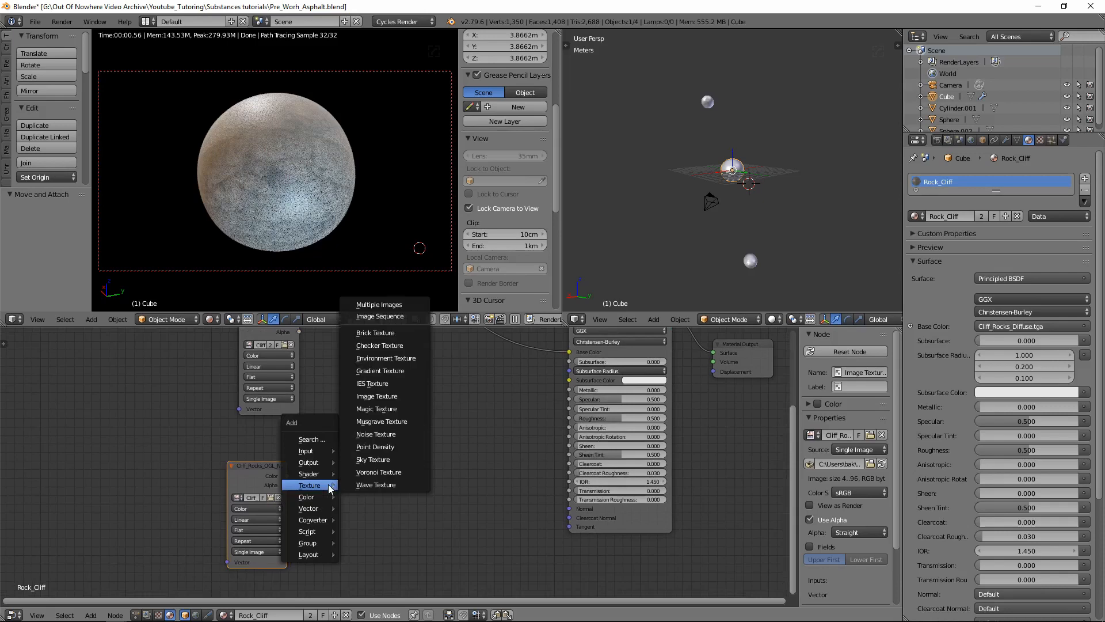
mouse_move(323, 509)
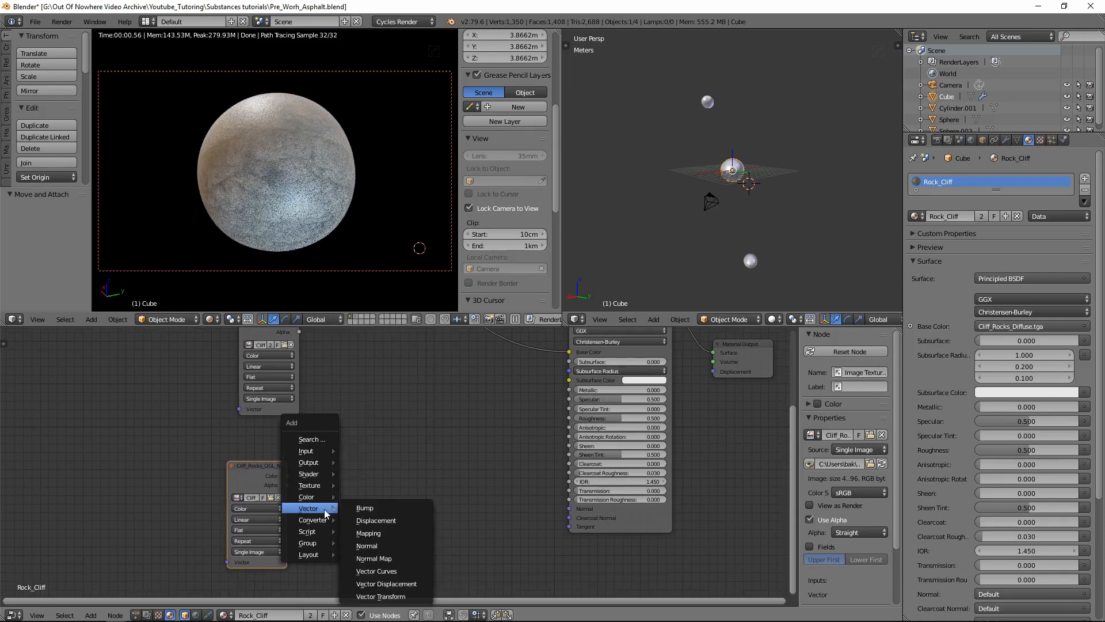
left_click(406, 559)
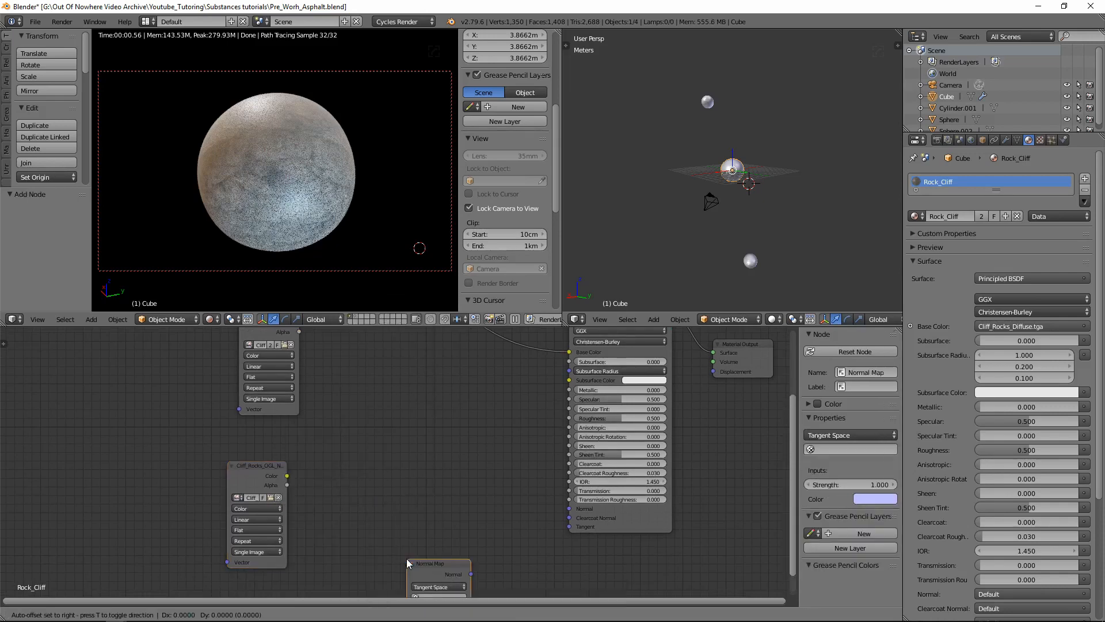
left_click(327, 442)
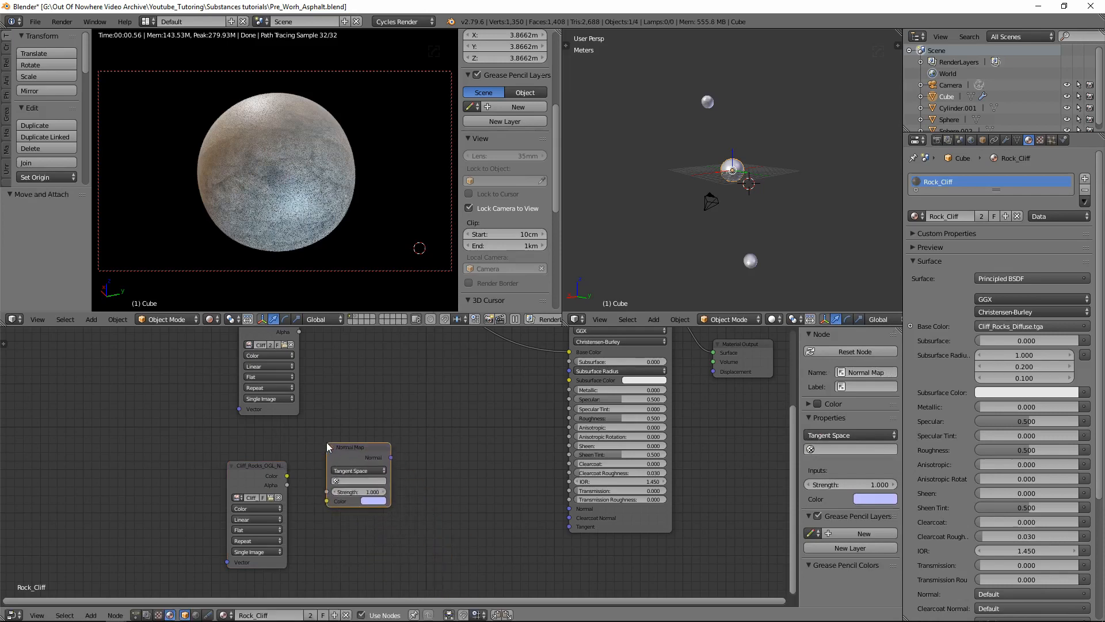
Set the normal texture to Non-Color Data and route its Color through the Normal Map node into the Principled BSDF's Normal input
left_click(254, 468)
left_click(263, 507)
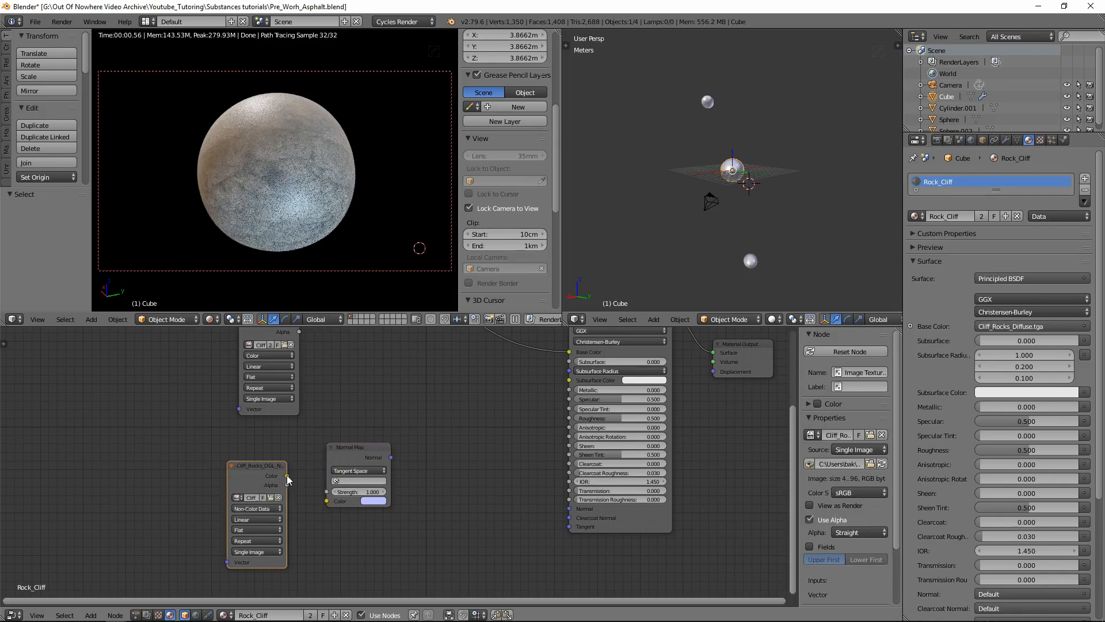
left_click_drag(286, 476, 326, 501)
left_click_drag(370, 447, 358, 468)
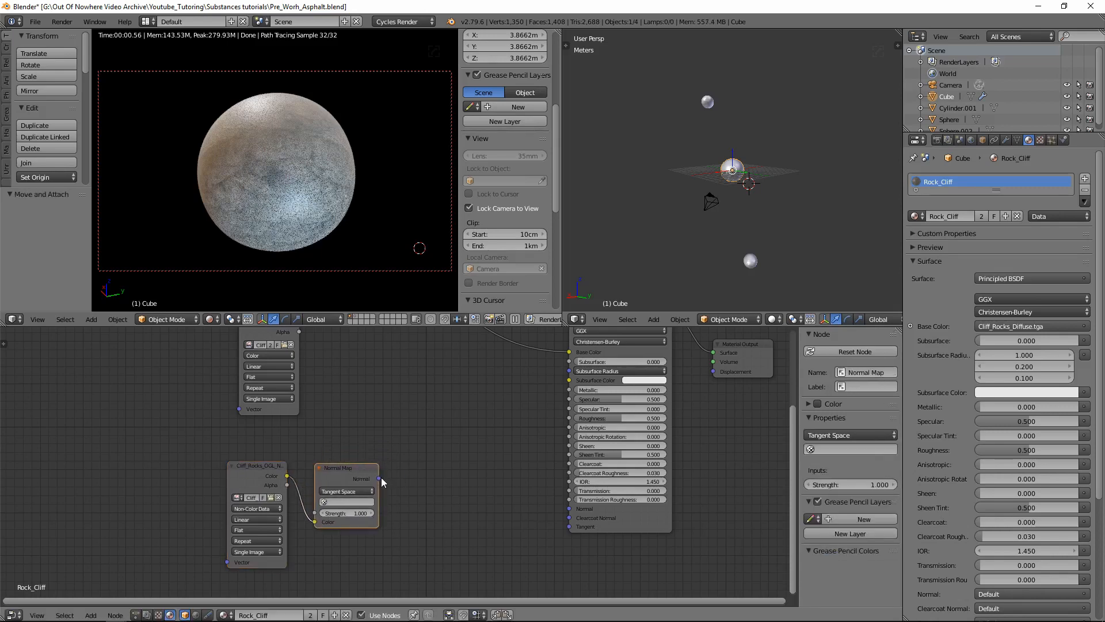
left_click_drag(381, 483, 547, 503)
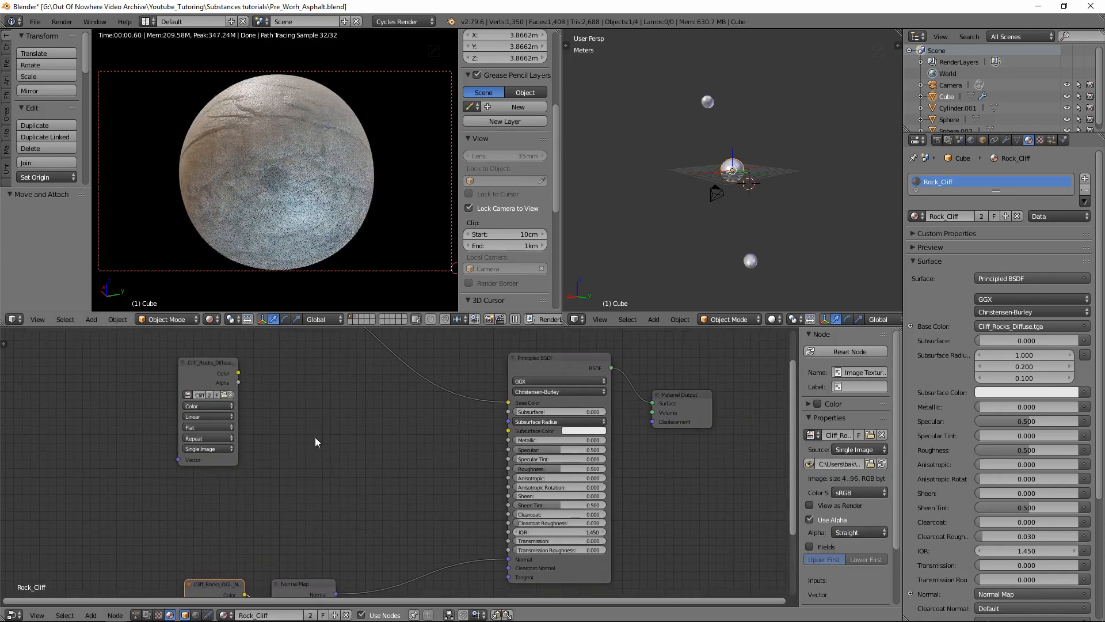
Load Cliff_Rocks_Rough_Metal_Occlusion.tga into the remaining duplicated diffuse texture node
middle_click_drag(315, 437, 322, 485)
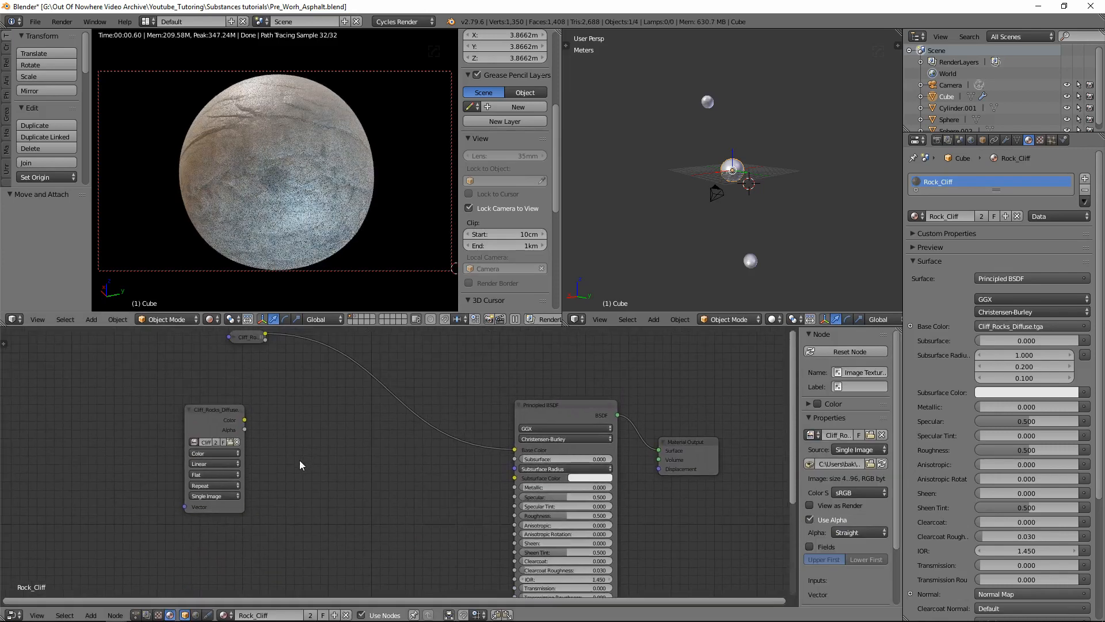
left_click_drag(221, 414, 227, 419)
left_click(235, 447)
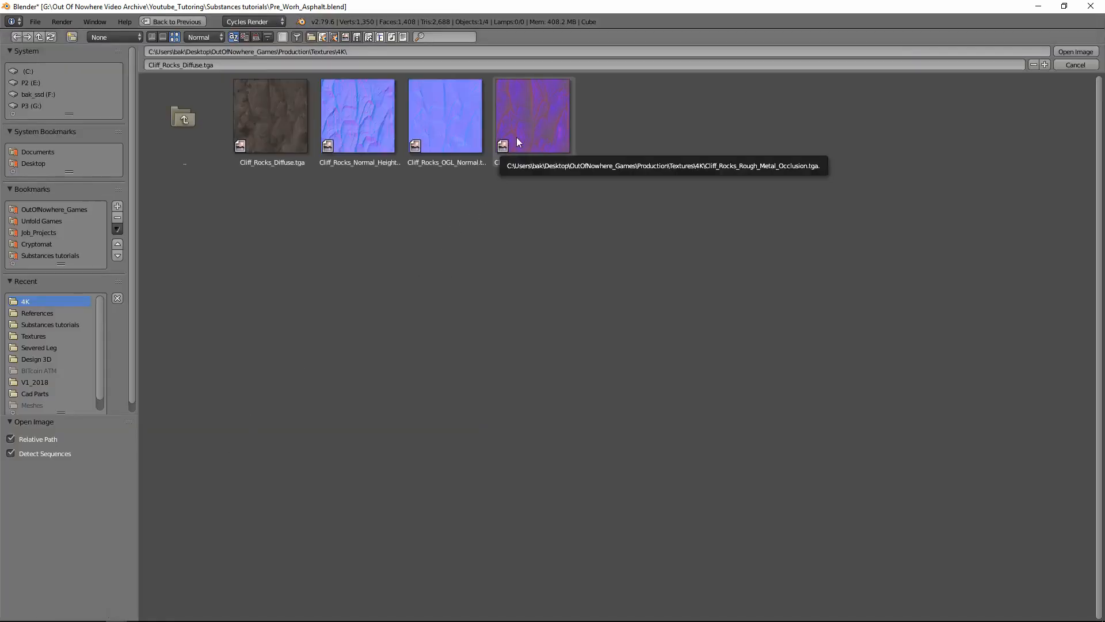
double_click(558, 118)
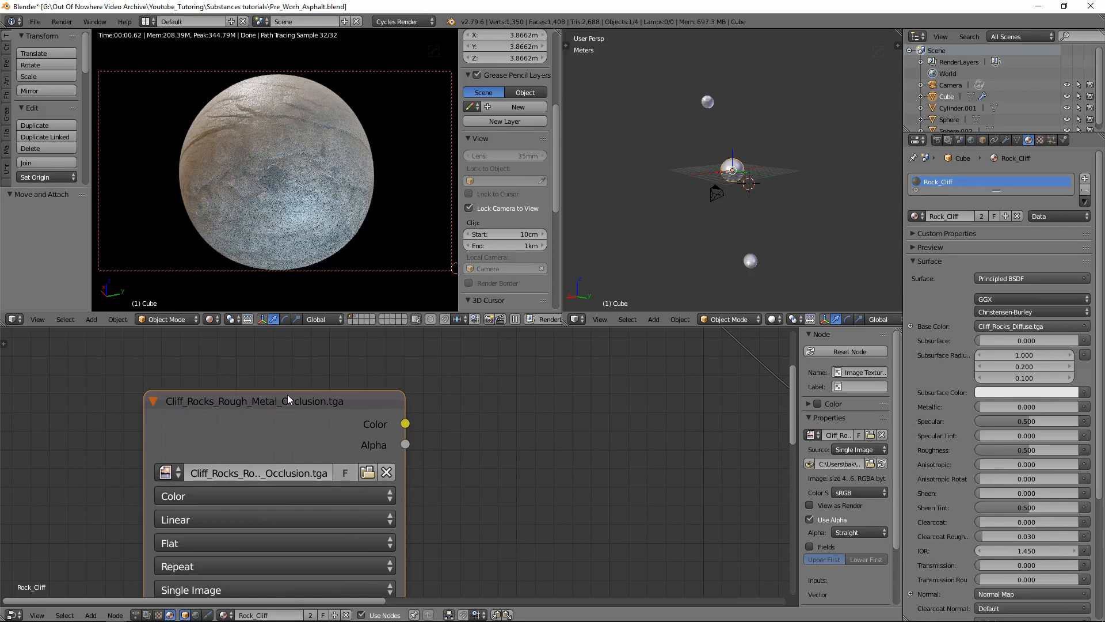
Add a Separate RGB node beside the Rough_Metal_Occlusion texture and link the texture's Color to its Image input
scroll(541, 437, "down", 5)
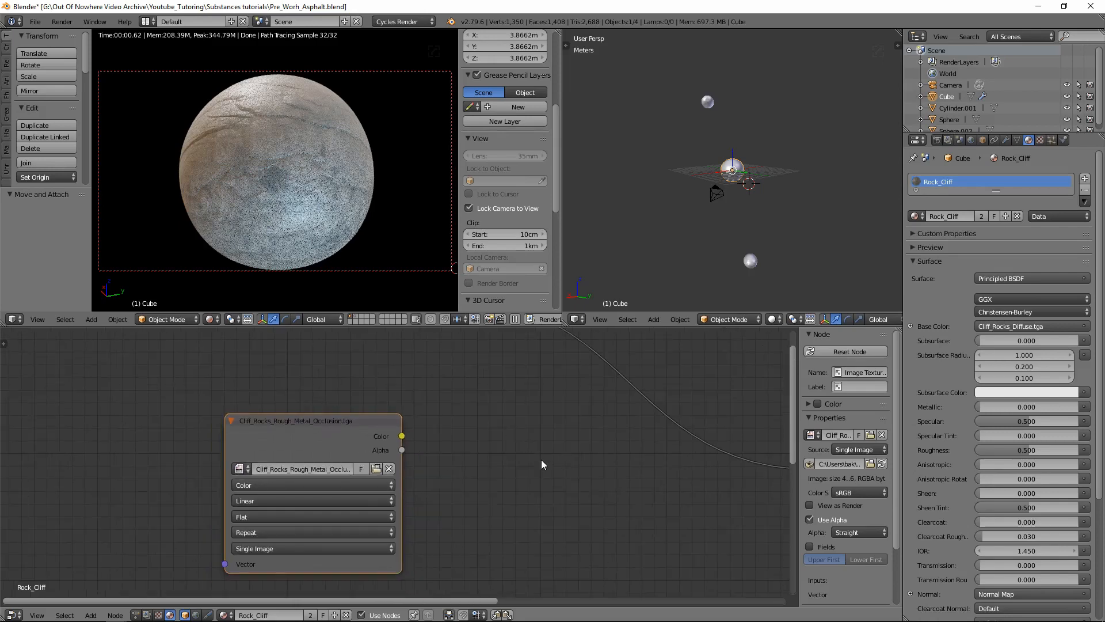
scroll(336, 428, "down", 3)
middle_click_drag(541, 459, 360, 443)
key("shift+a")
mouse_move(361, 442)
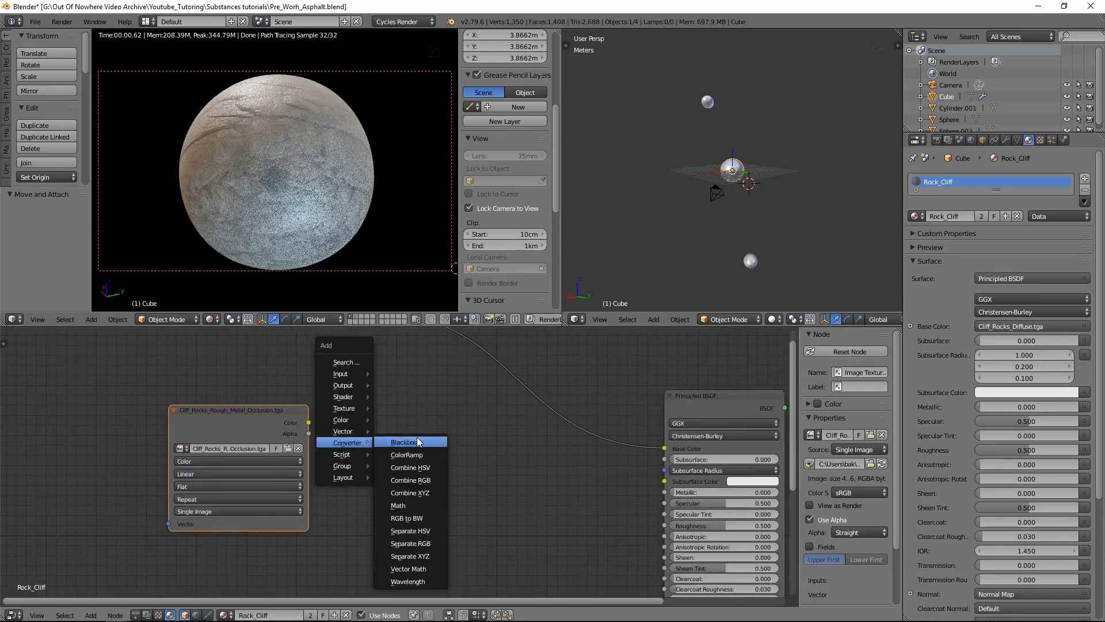
left_click(428, 544)
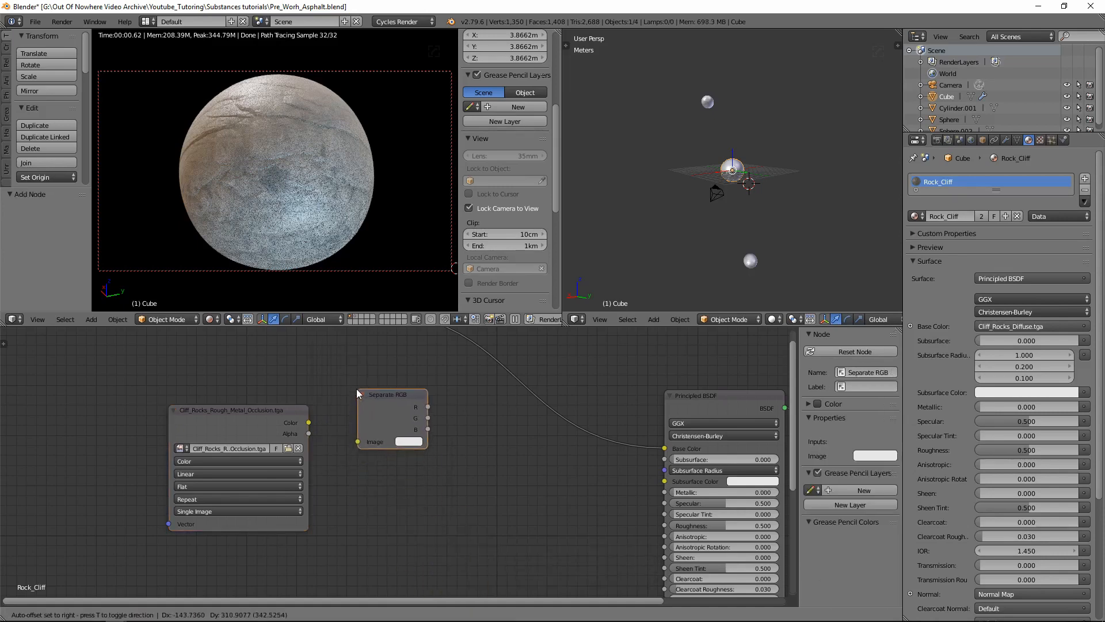
left_click(355, 390)
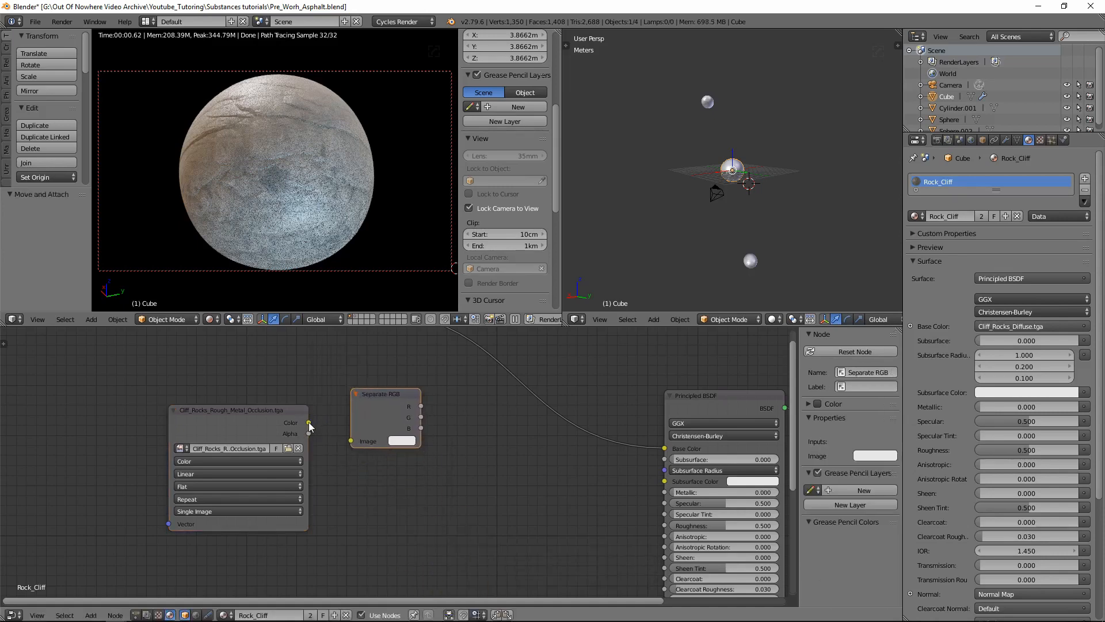
left_click_drag(309, 424, 349, 441)
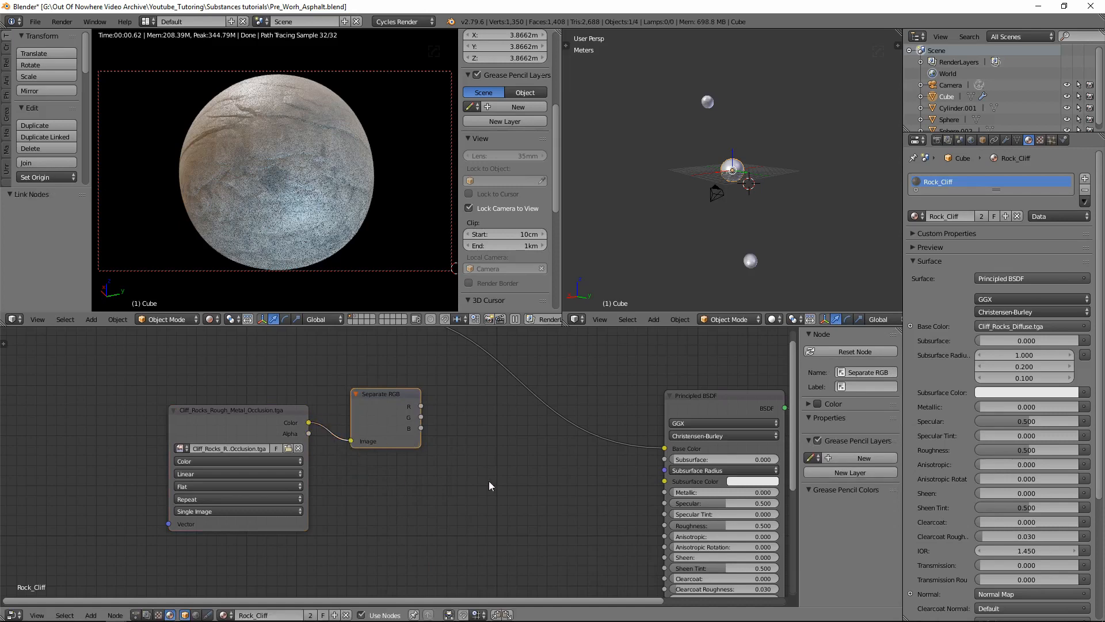
middle_click_drag(428, 441, 350, 433)
left_click_drag(313, 386, 301, 403)
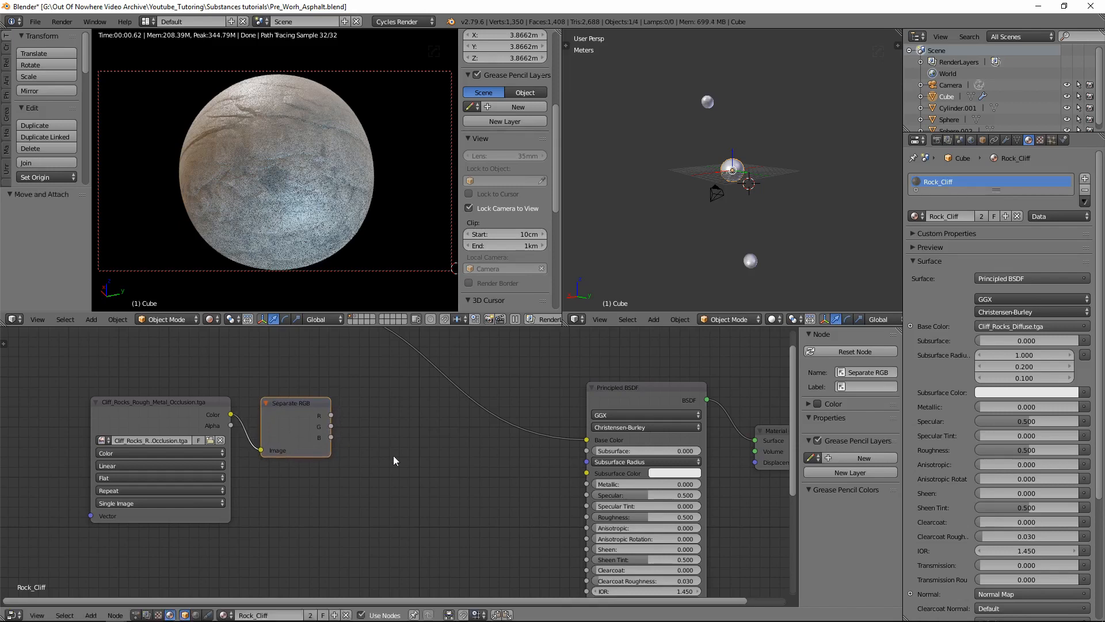
Link the Separate RGB node's R output to the Principled BSDF's Roughness and move the Material Output node farther away
middle_click_drag(392, 454, 288, 452)
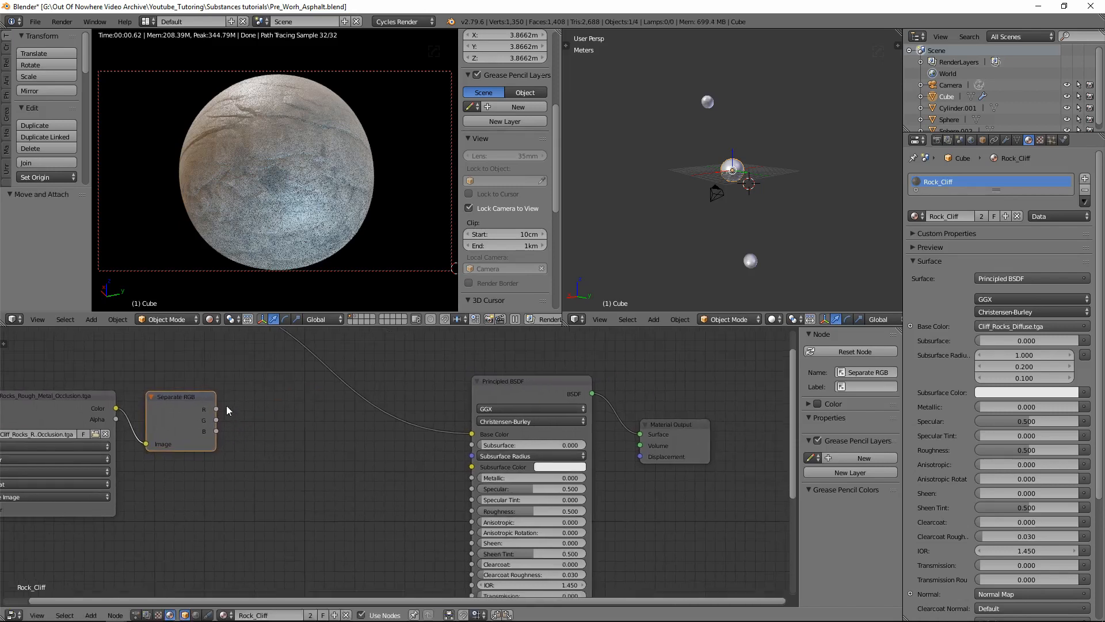
middle_click_drag(216, 409, 230, 412)
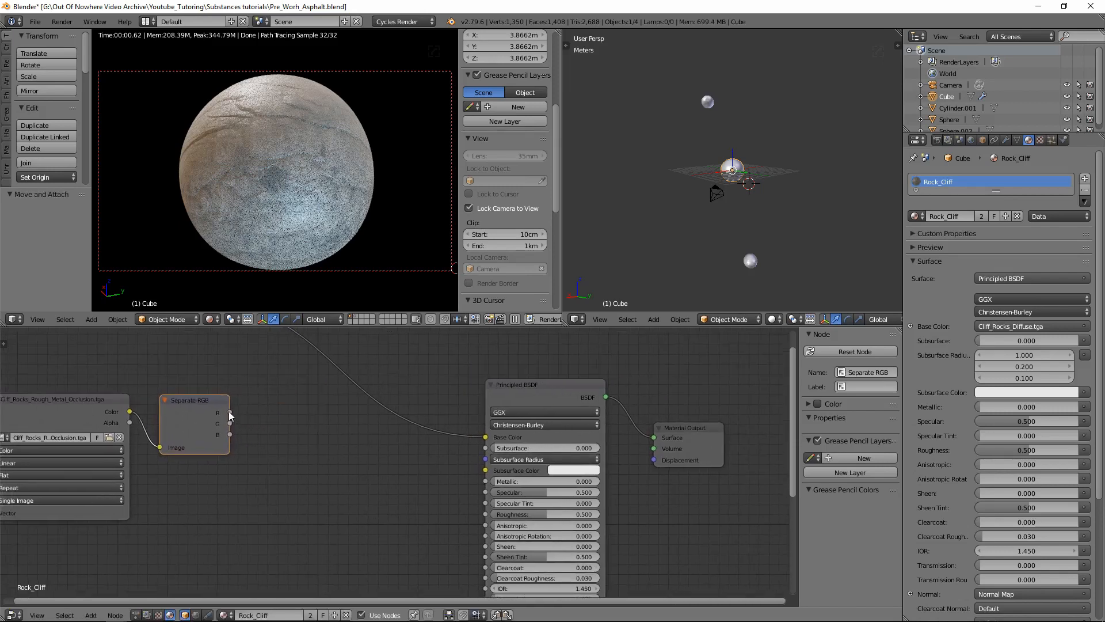
left_click_drag(229, 412, 237, 410)
left_click_drag(324, 419, 484, 514)
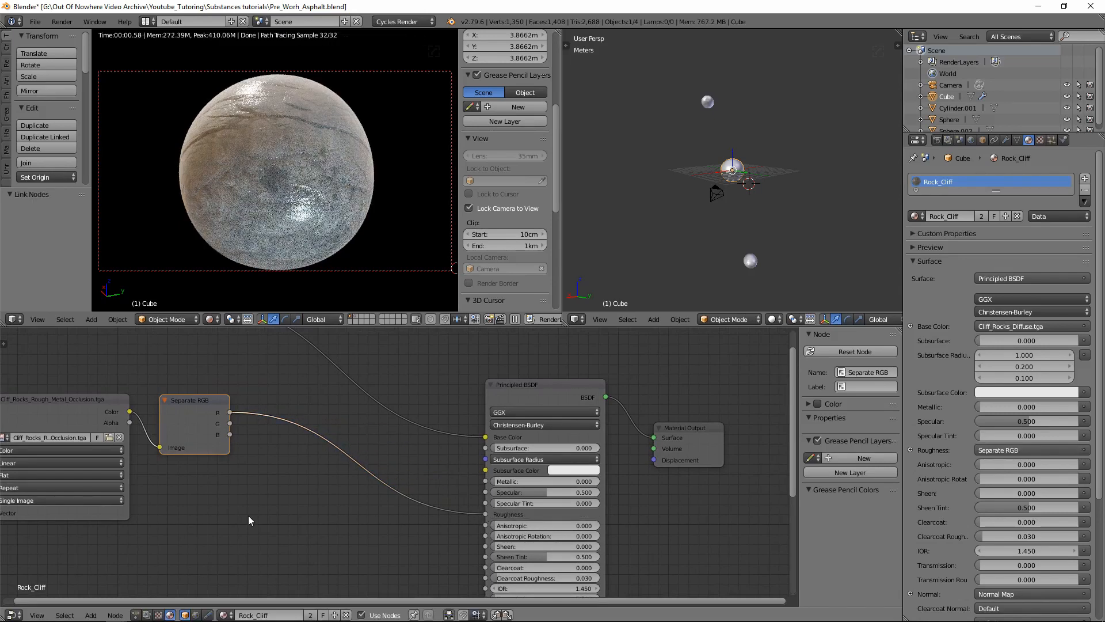
middle_click_drag(265, 440, 227, 477)
left_click_drag(641, 473, 700, 465)
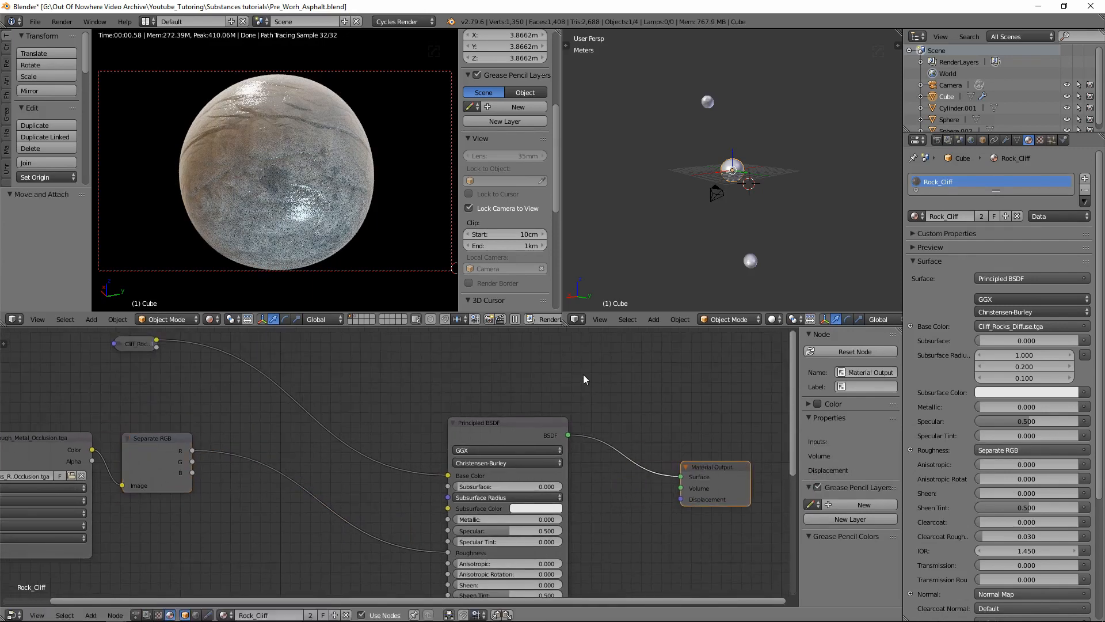
Try previewing the Separate RGB node's R channel on the Material Output's Surface, adding an Emission node above the Principled BSDF
scroll(381, 426, "down", 1)
middle_click_drag(381, 426, 422, 413)
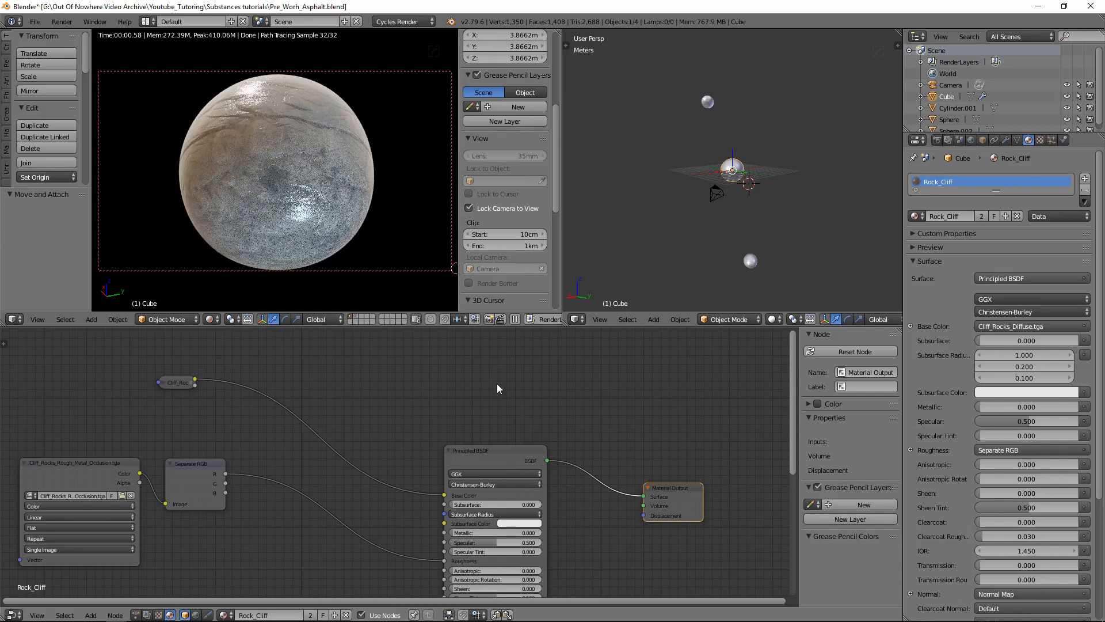
key("shift+a")
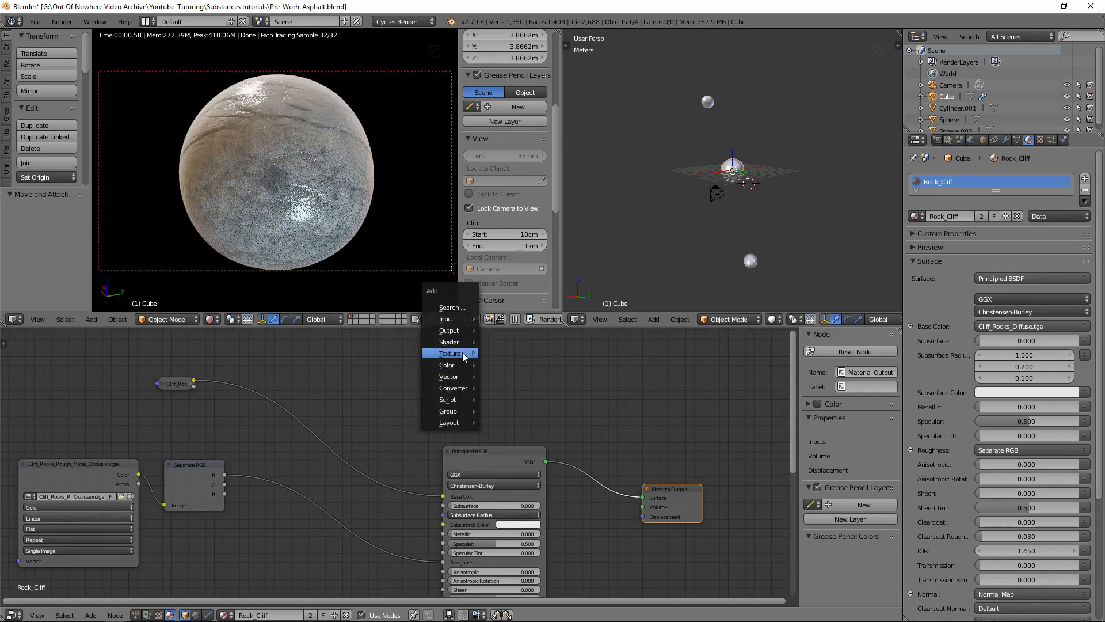
mouse_move(458, 349)
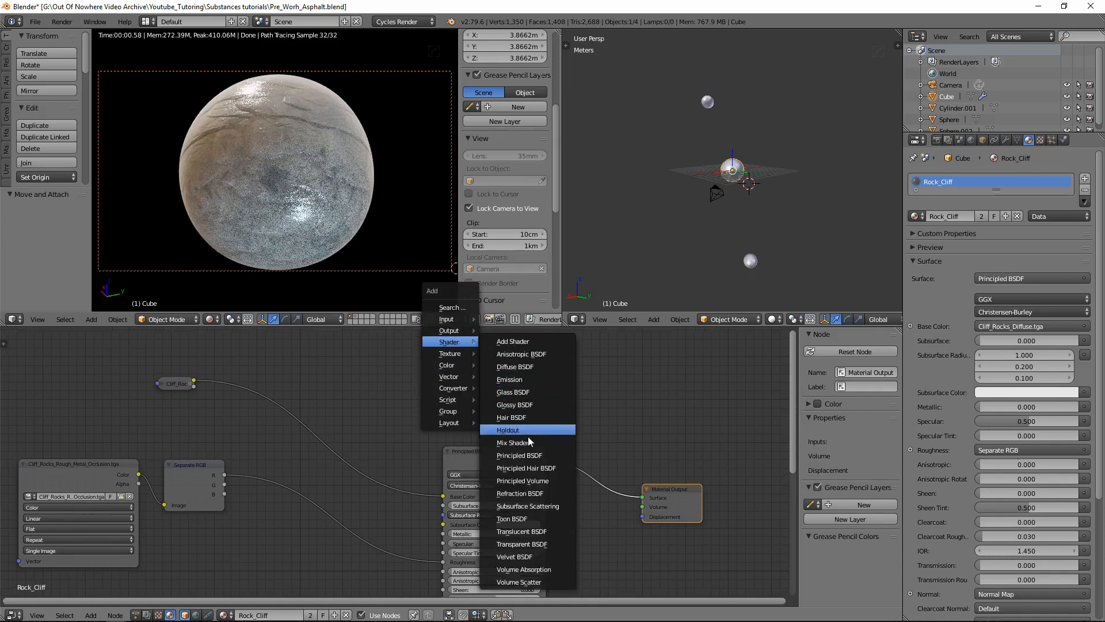
left_click(510, 379)
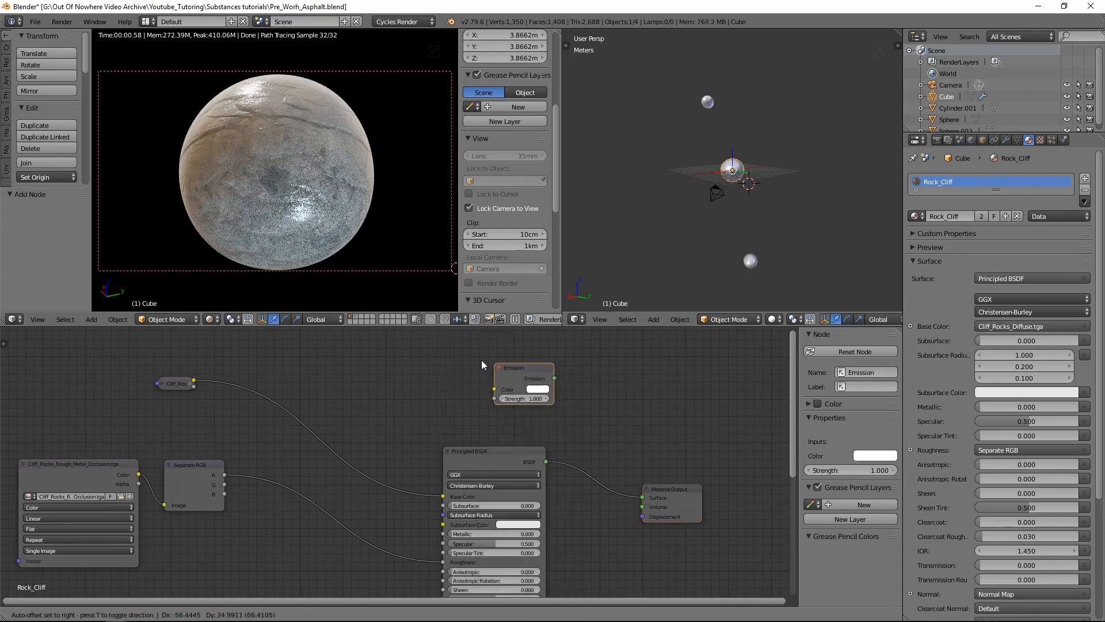
left_click(508, 378)
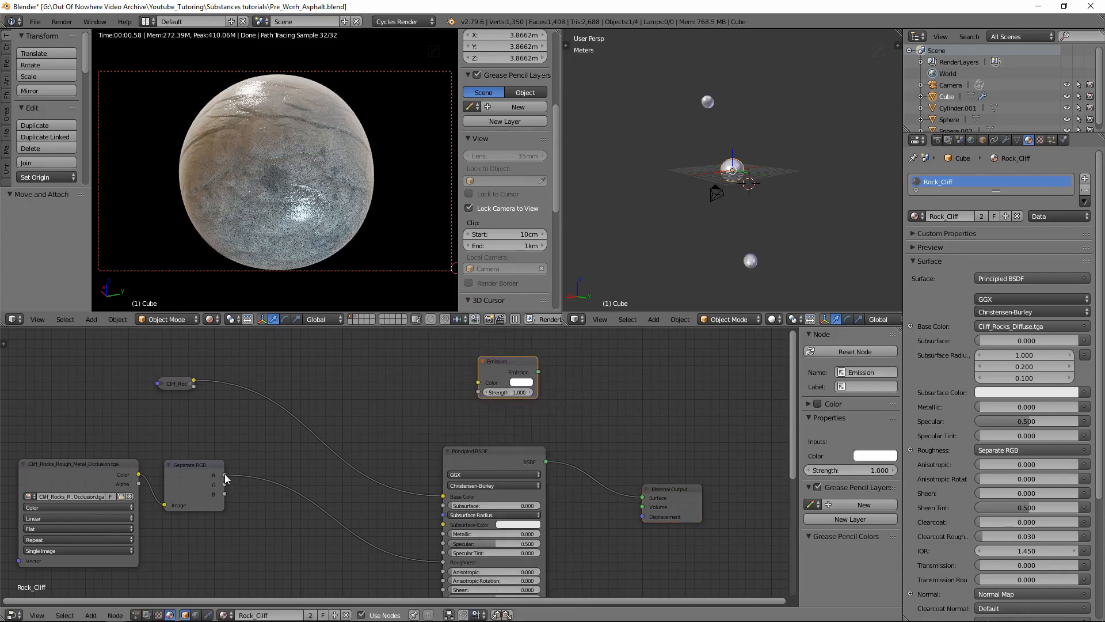
left_click_drag(224, 475, 641, 499)
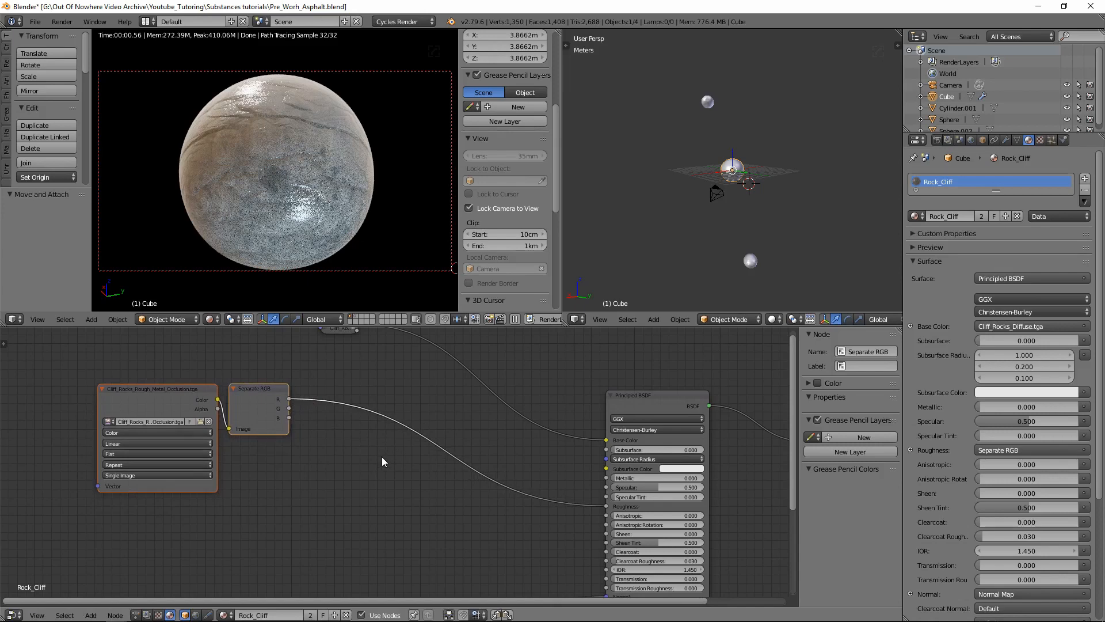
Insert a Math node between the Separate RGB R output and Roughness, set to Multiply with a value of 6
key("shift+a")
mouse_move(380, 481)
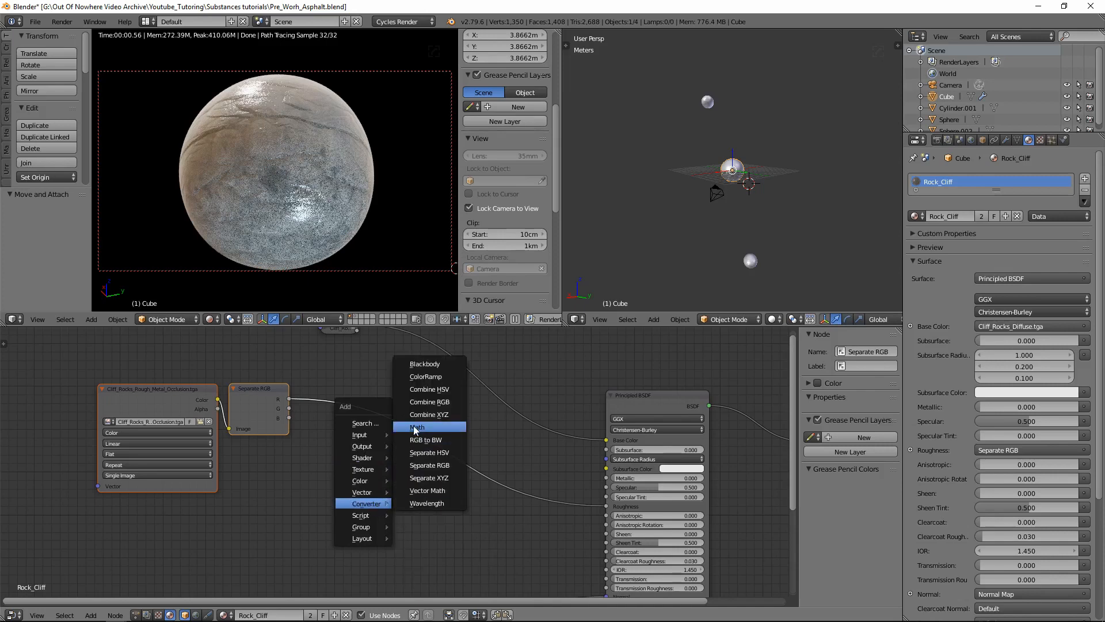
left_click(415, 428)
left_click(386, 400)
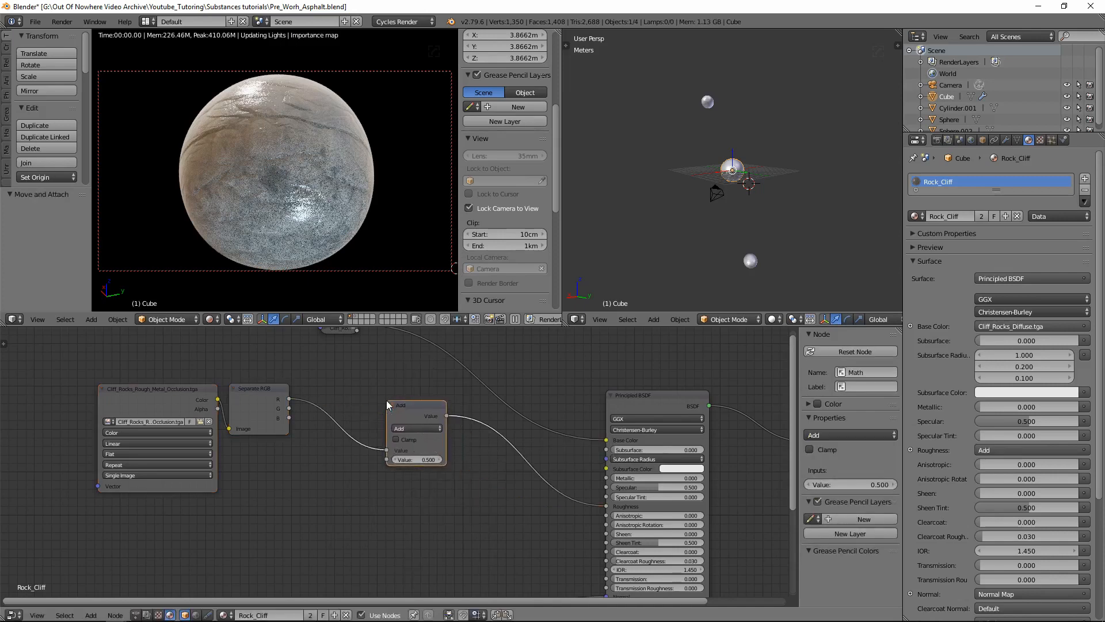
left_click(426, 460)
type("6")
key("Return")
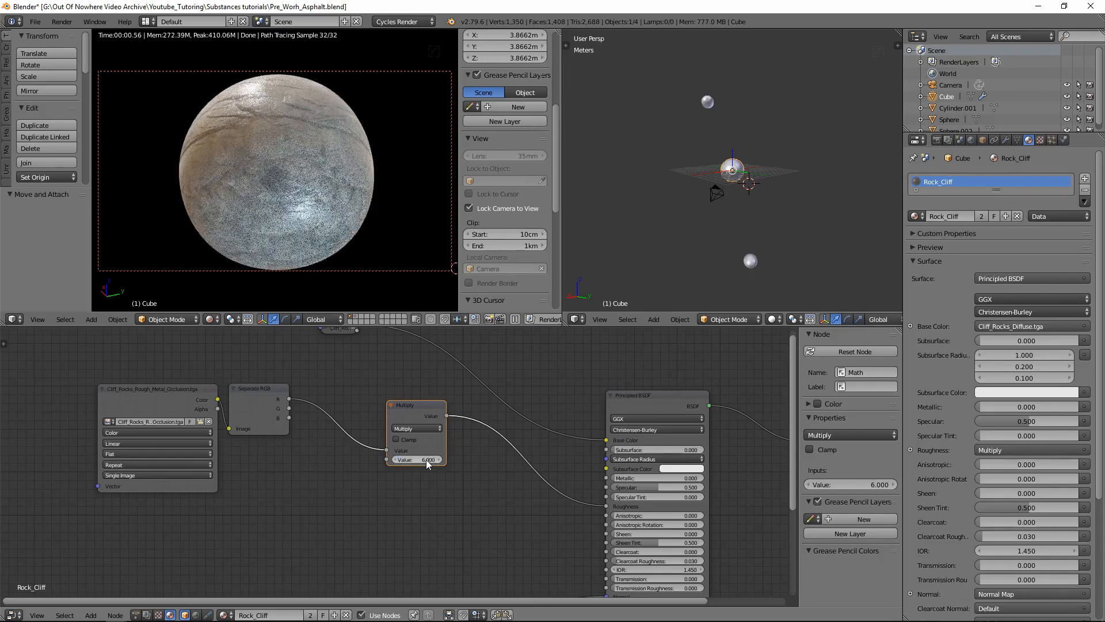
left_click_drag(425, 464, 424, 465)
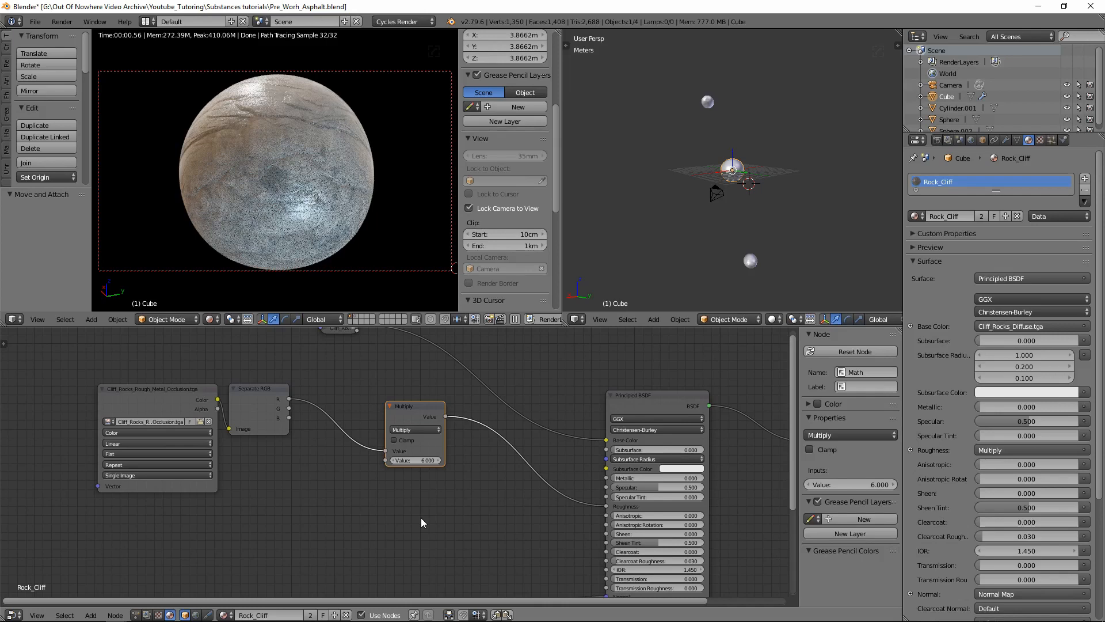
Add a Displacement node between the Principled BSDF and Material Output and link its output to the Material Output's Displacement
middle_click_drag(463, 523, 430, 459)
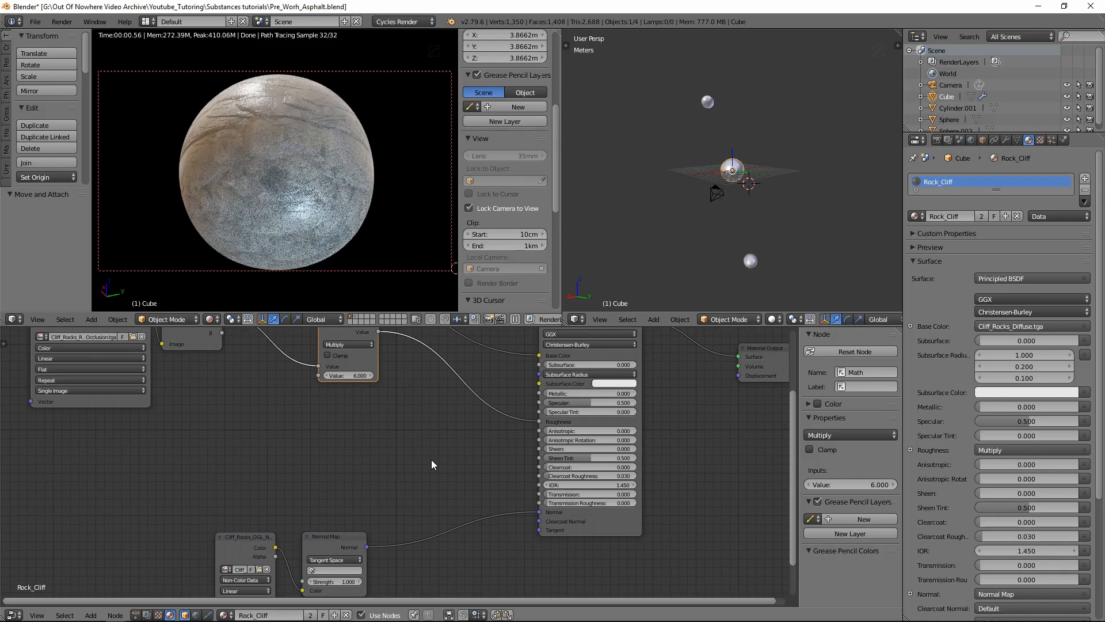
middle_click_drag(430, 460, 417, 448)
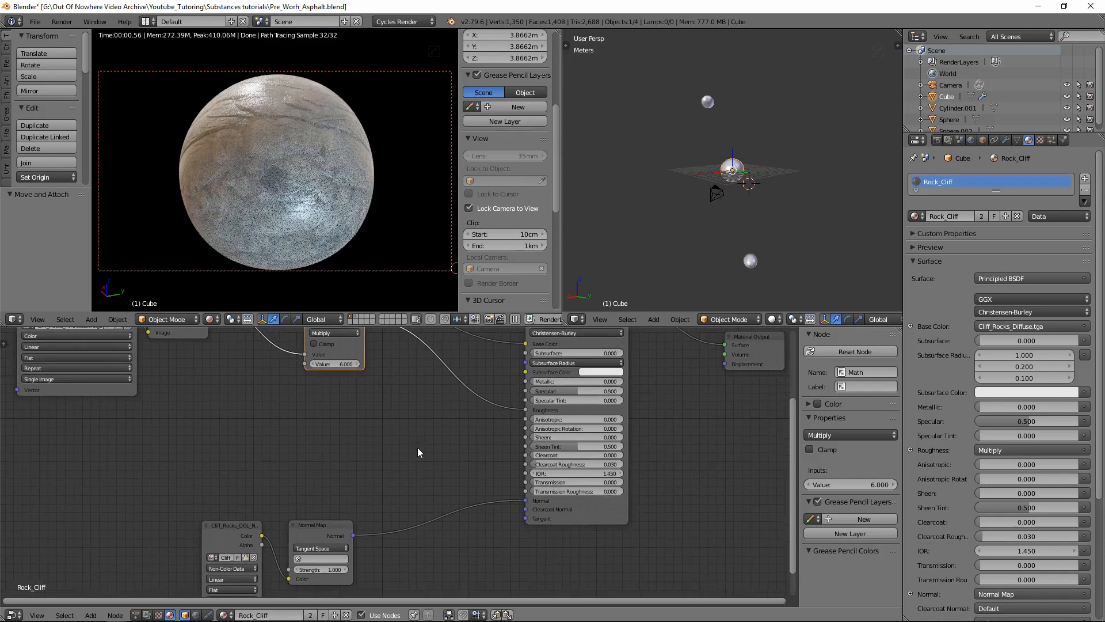
key("shift+a")
mouse_move(417, 447)
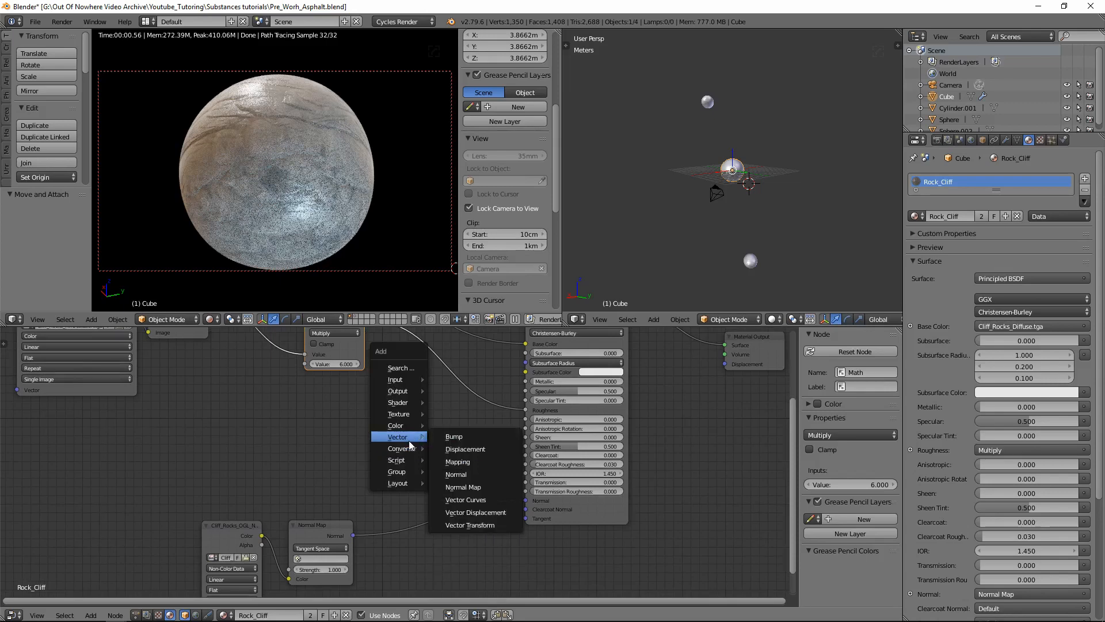
left_click(482, 448)
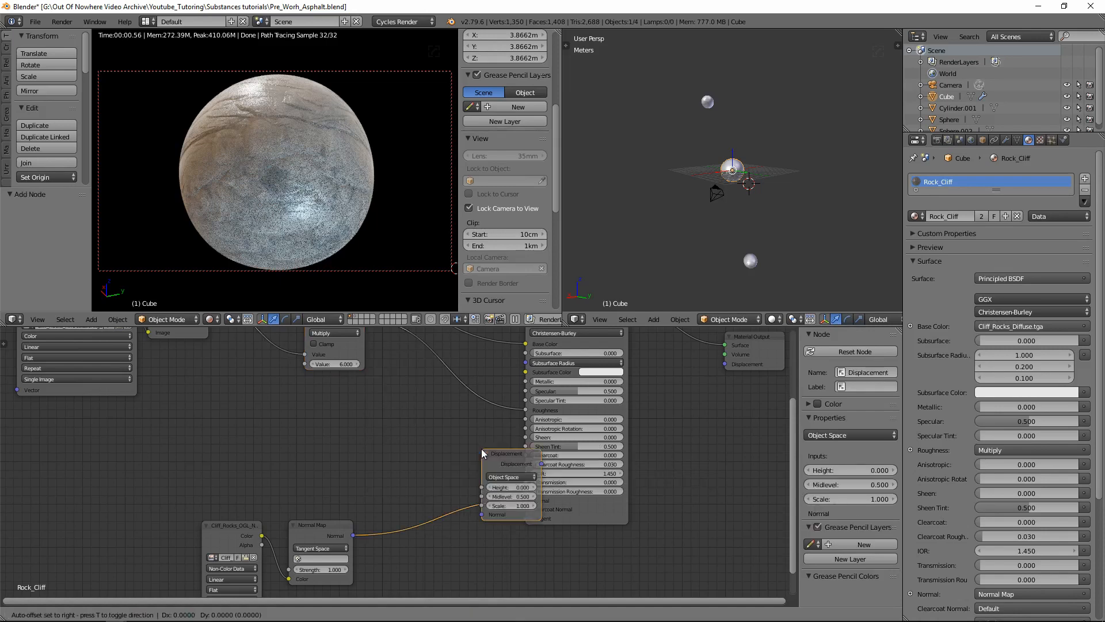
left_click(650, 376)
middle_click_drag(754, 342, 660, 367)
left_click_drag(660, 371, 714, 375)
left_click_drag(593, 407, 616, 402)
middle_click_drag(642, 427, 660, 438)
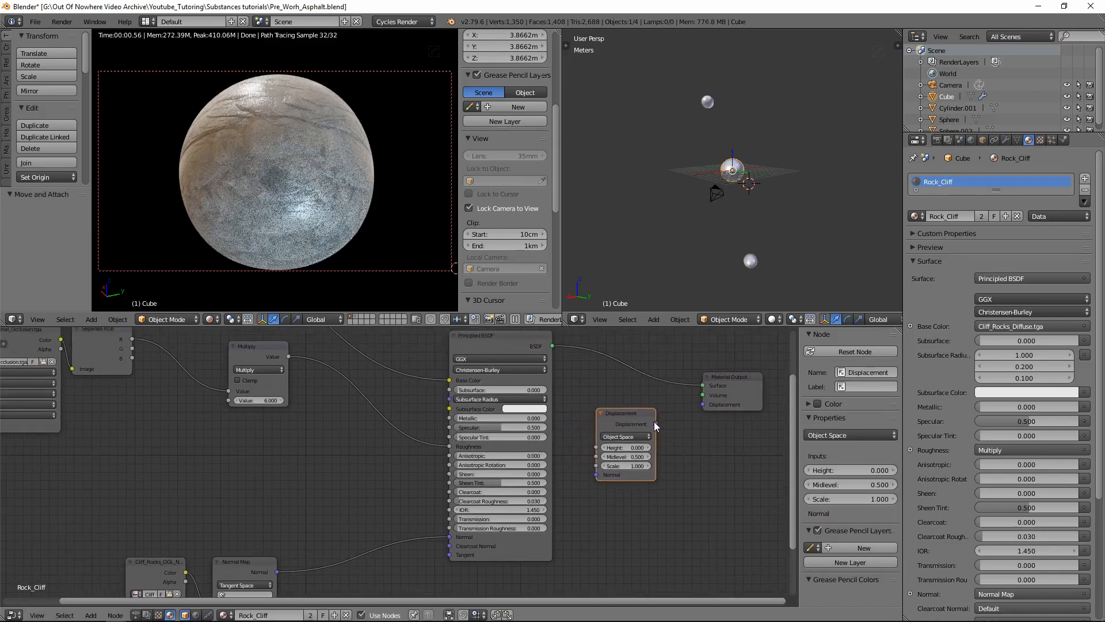
left_click_drag(655, 423, 703, 405)
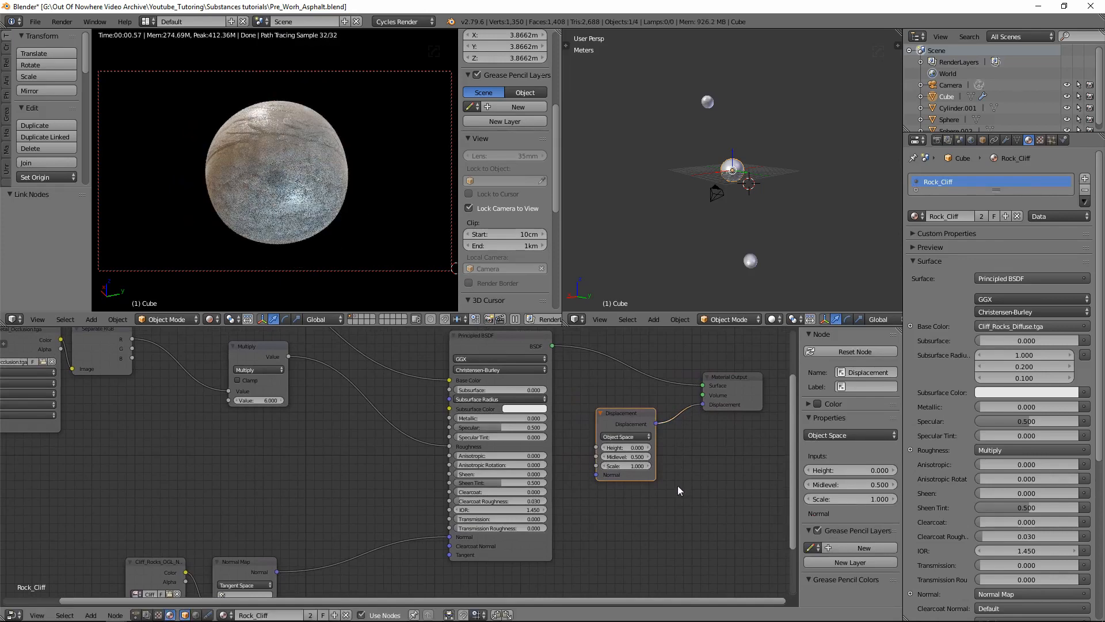
Move the Rough_Metal_Occlusion texture below the Separate RGB node and link its Alpha to the Displacement node's Height
middle_click_drag(336, 479, 359, 489)
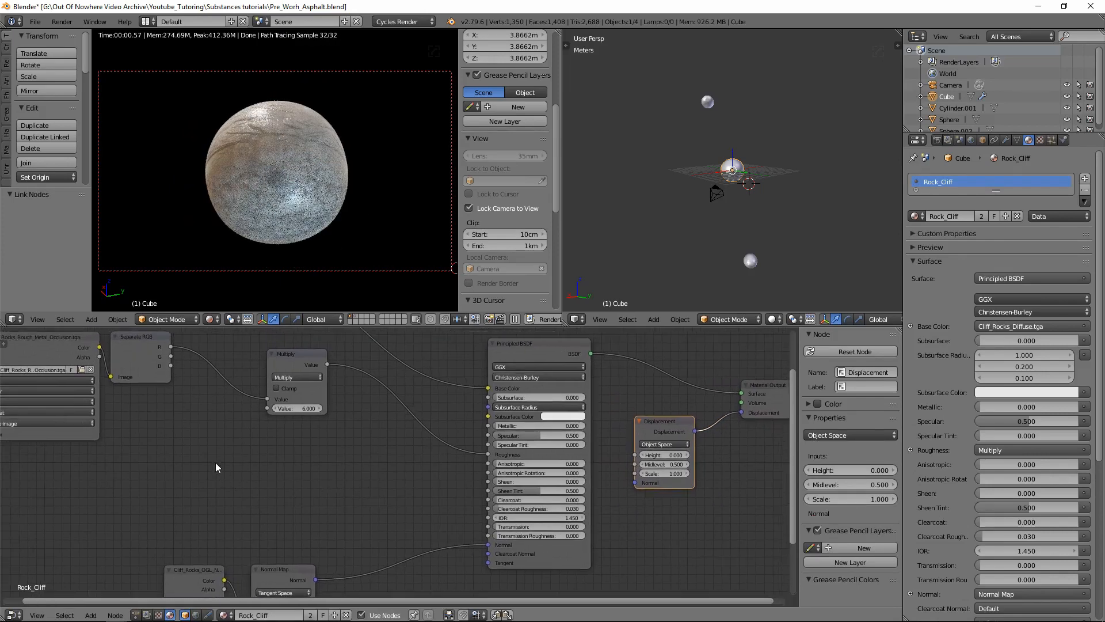
middle_click_drag(155, 434, 162, 472)
left_click_drag(62, 373, 70, 467)
scroll(199, 460, "down", 1)
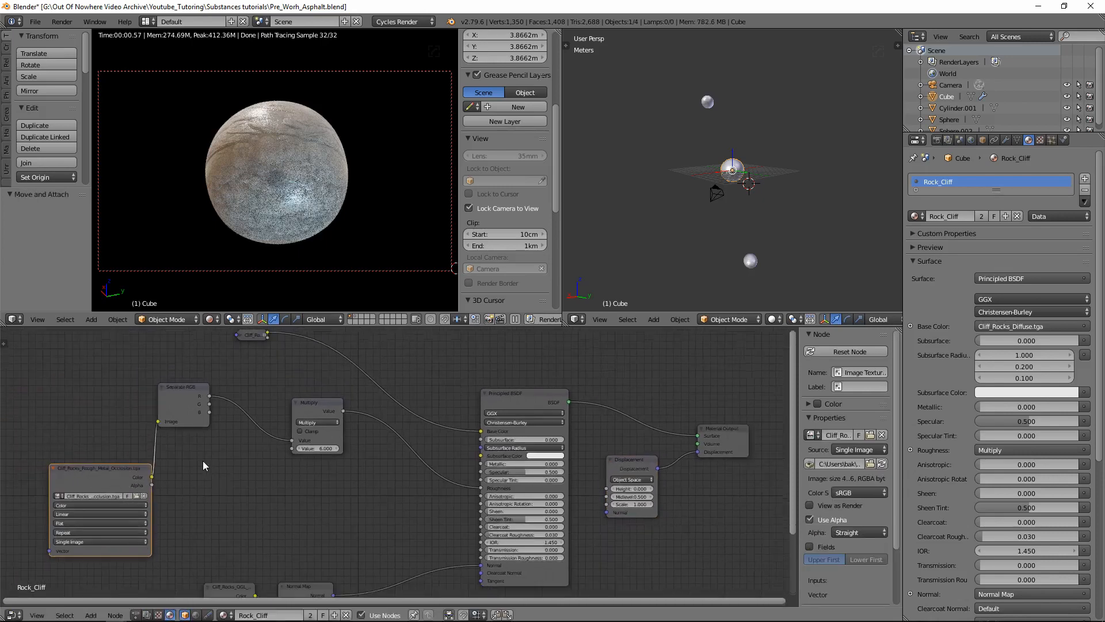
middle_click_drag(243, 526, 241, 544)
scroll(297, 515, "down", 3)
left_click_drag(184, 495, 166, 492)
middle_click_drag(259, 479, 262, 497)
scroll(288, 512, "up", 1)
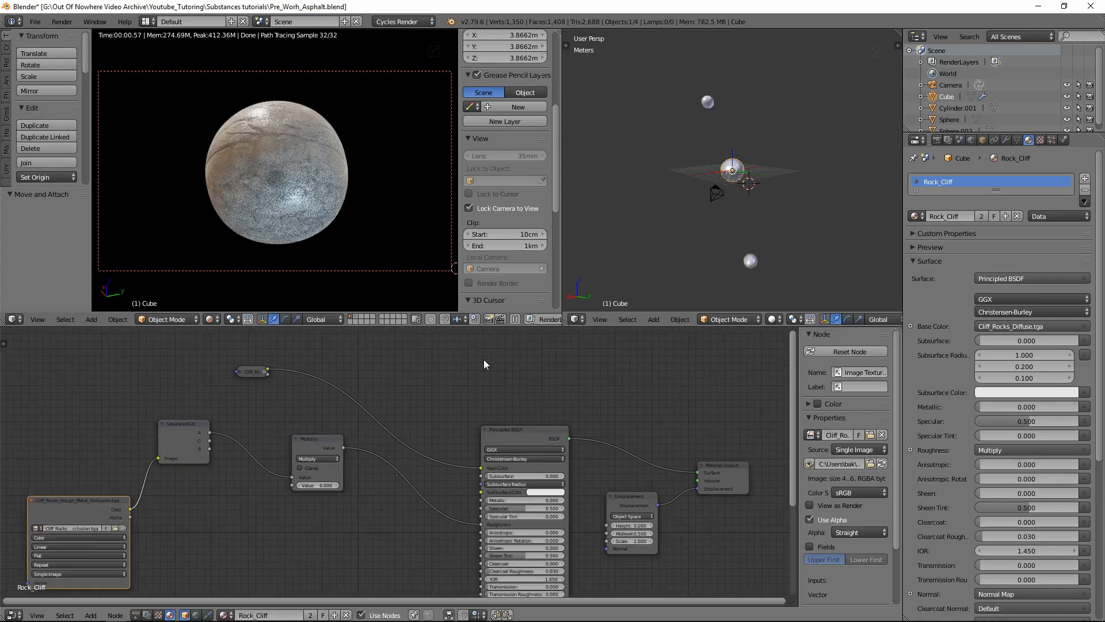
middle_click_drag(484, 359, 431, 325)
left_click_drag(77, 483, 554, 491)
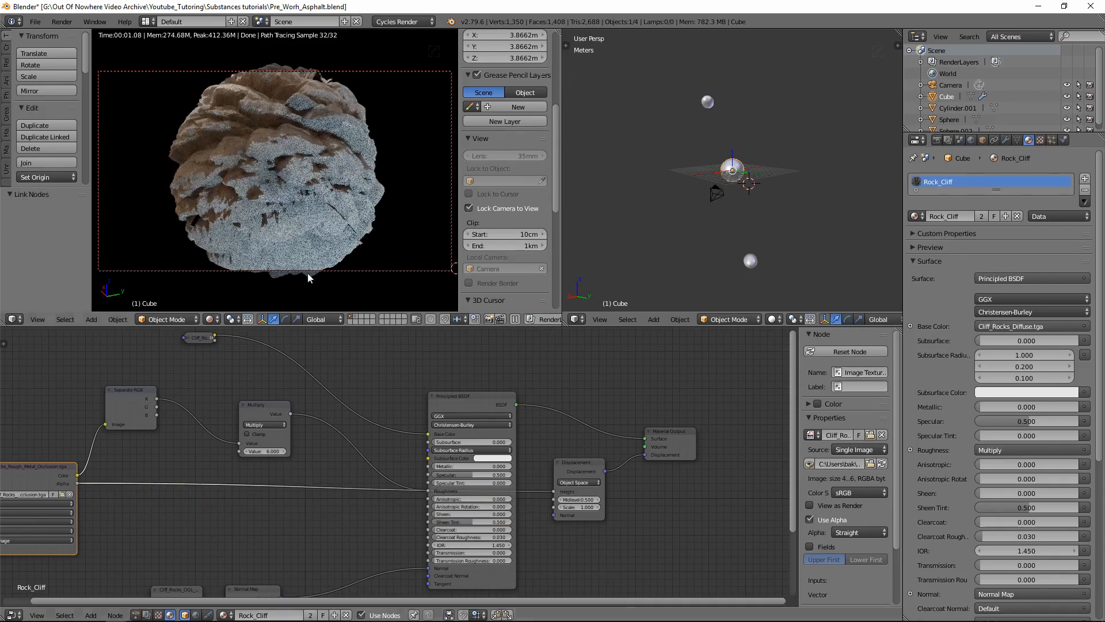
Set the Displacement node's Scale to 0.25 and the roughness Multiply node's value to 3
left_click(588, 507)
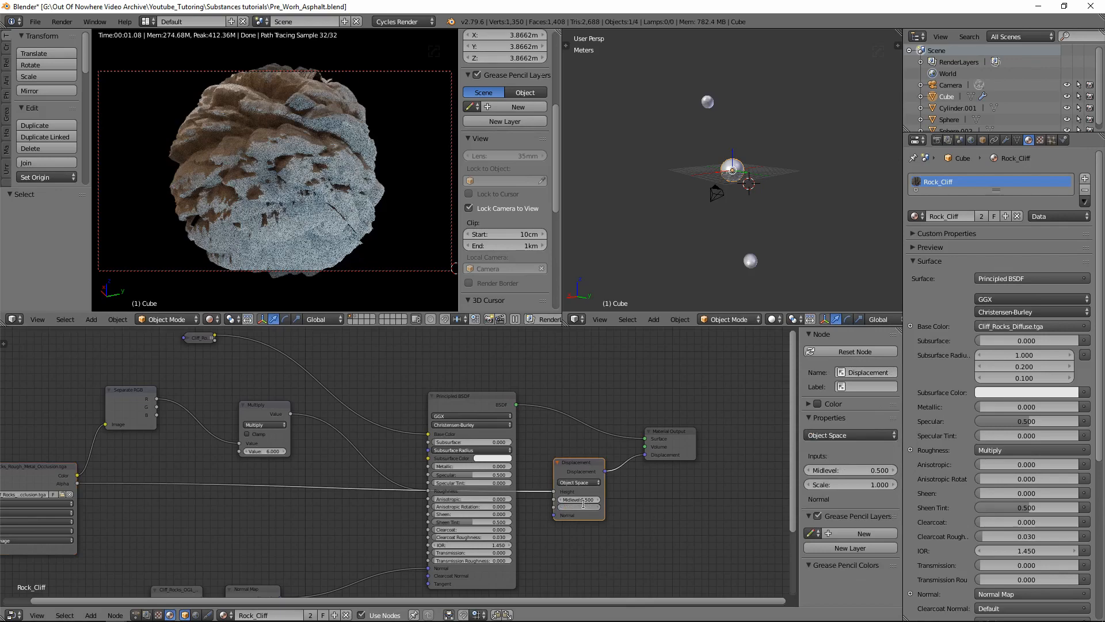
type(".25")
key("Return")
left_click(267, 452)
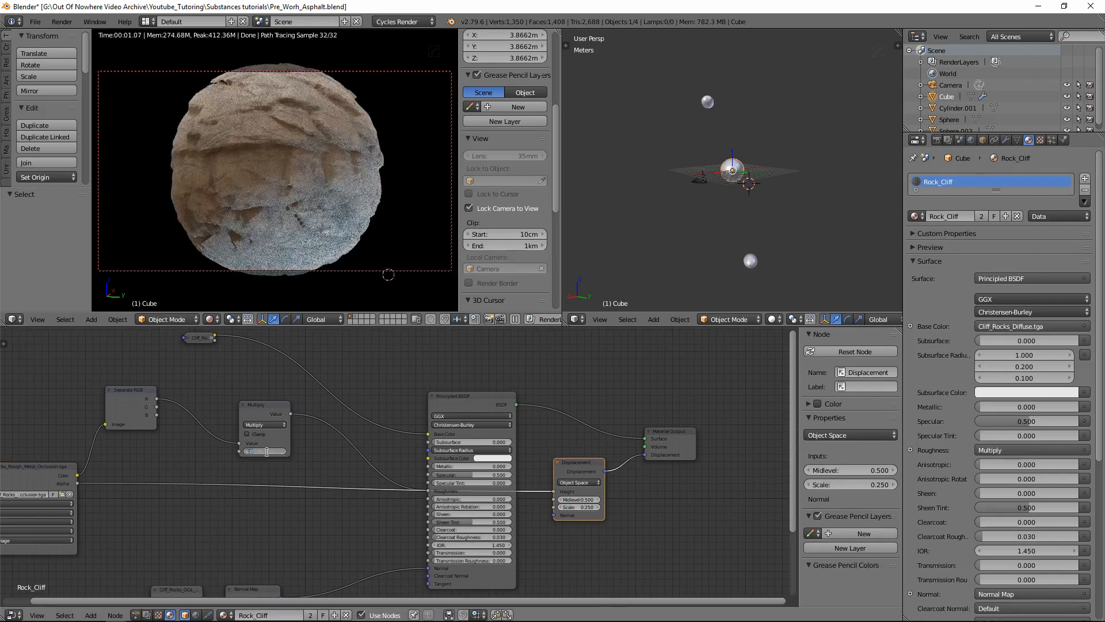
type("3")
key("Return")
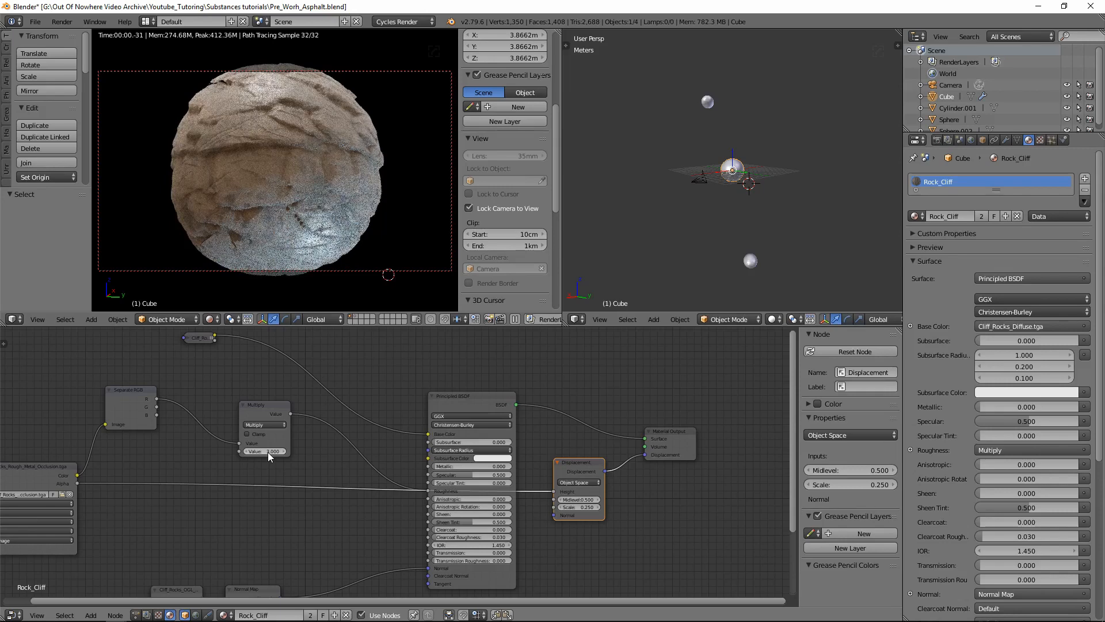
Move the Separate RGB node and the Rough_Metal_Occlusion texture closer to the Multiply node
middle_click_drag(216, 403, 279, 403)
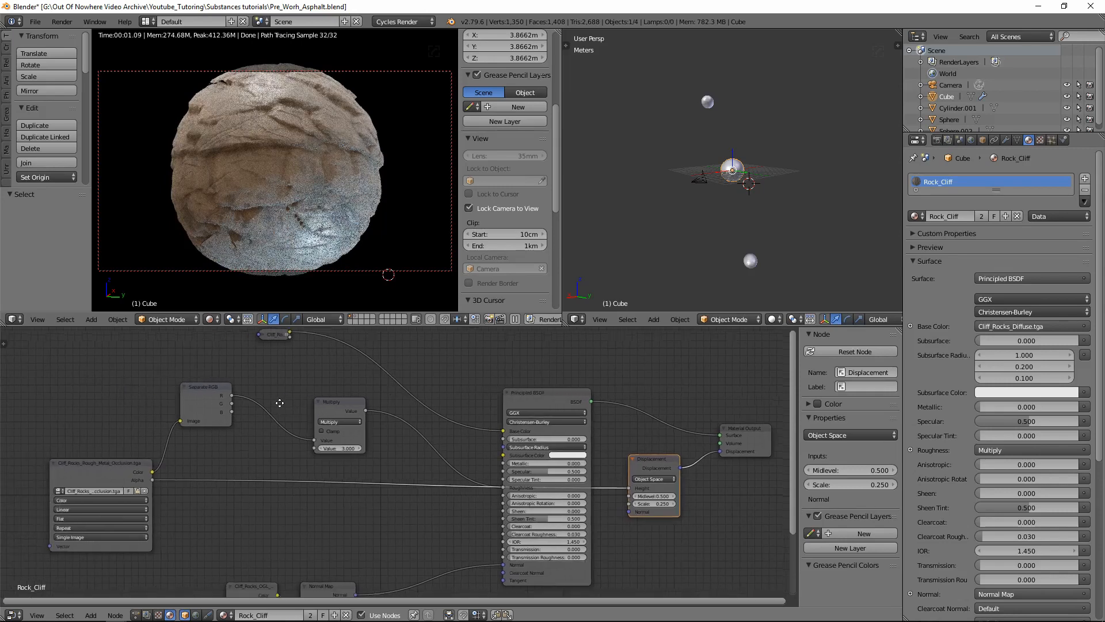
left_click_drag(210, 387, 264, 404)
left_click_drag(116, 465, 170, 467)
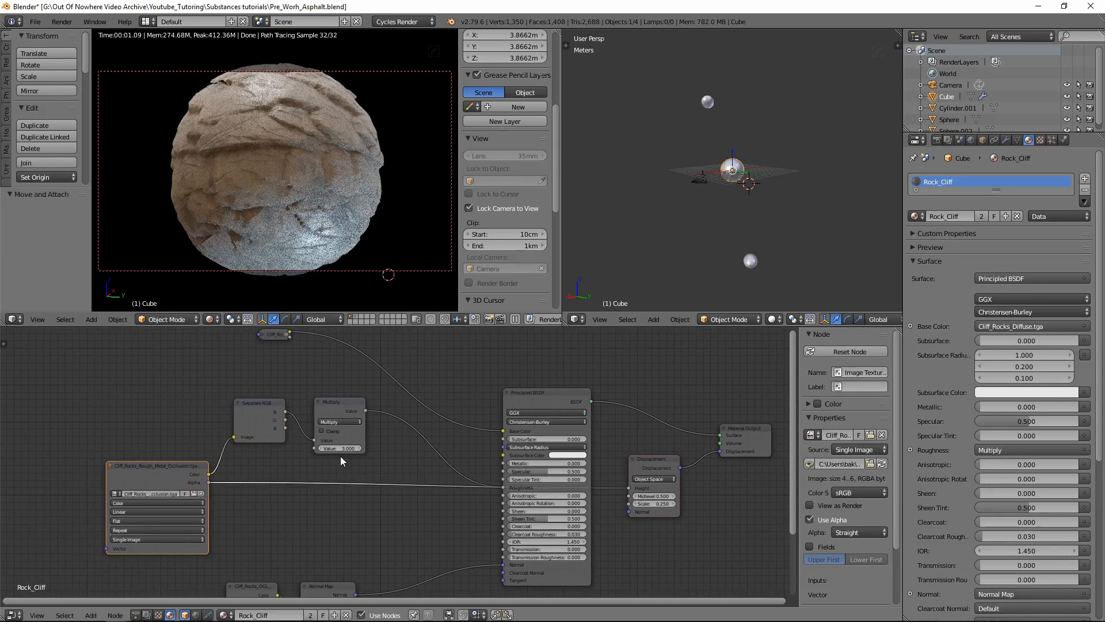
Link the Separate RGB node's G output to the Principled BSDF's Metallic and collapse the Multiply node
middle_click_drag(287, 421, 253, 415)
left_click_drag(252, 415, 463, 457)
mouse_move(313, 398)
left_mouse_down()
mouse_move(317, 363)
mouse_move(327, 400)
left_mouse_up()
key("h")
left_click(506, 389)
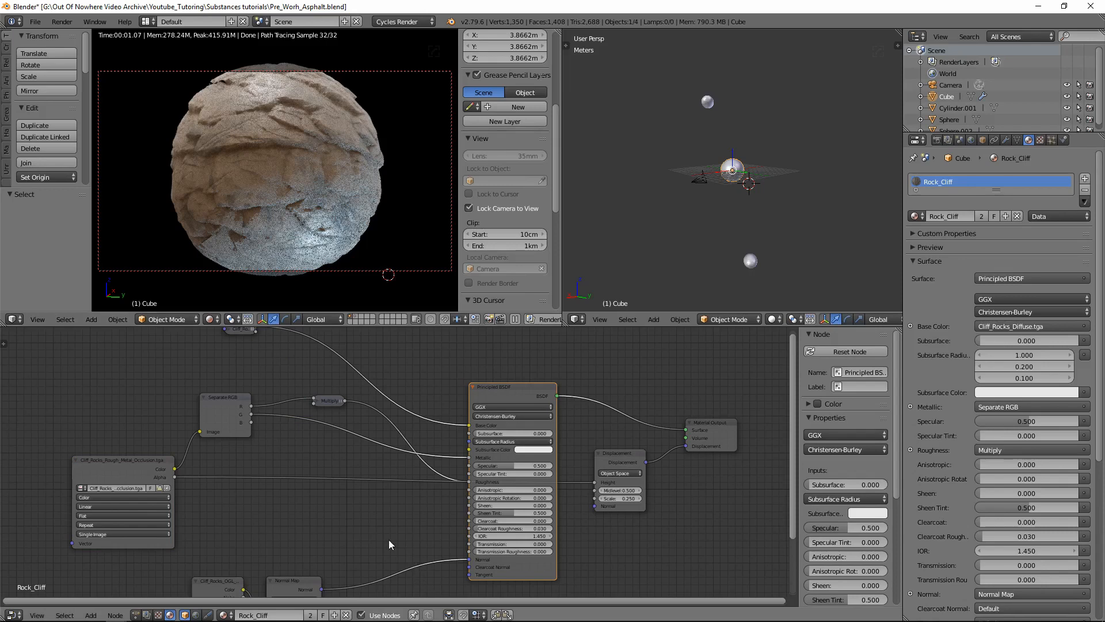
Move the Normal Map node and its Cliff_Rocks_OGL texture lower to free space beneath the Rough_Metal_Occlusion texture
middle_click_drag(388, 540, 431, 426)
left_click_drag(367, 426, 260, 530)
middle_click_drag(262, 529, 273, 484)
left_click_drag(340, 437, 344, 487)
left_click_drag(275, 425, 268, 482)
middle_click_drag(323, 396, 324, 441)
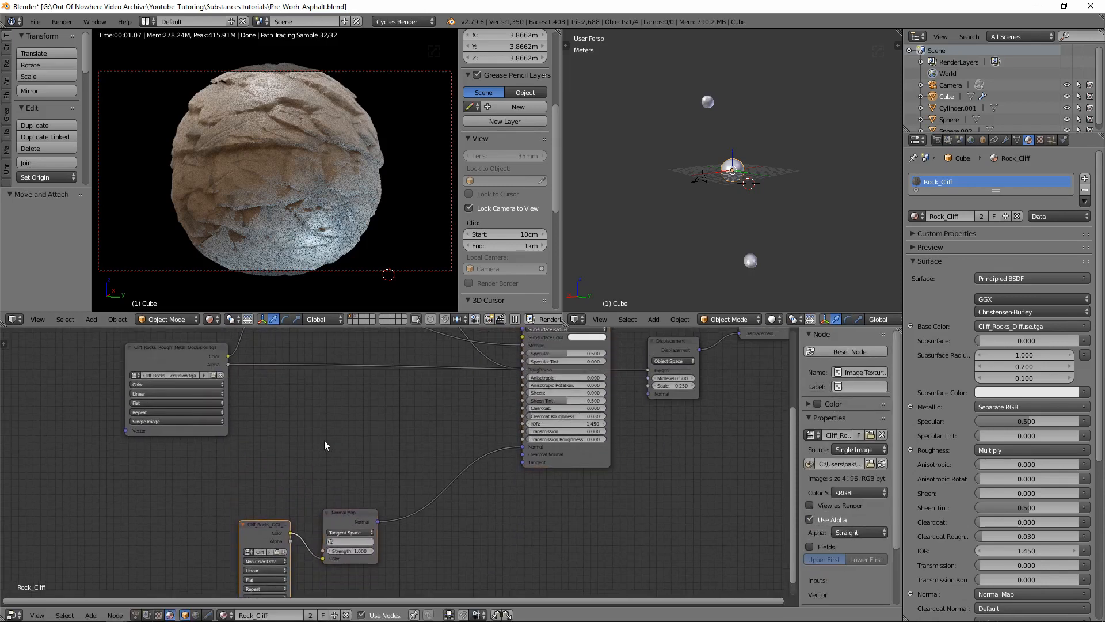
Add a Geometry node above the Normal Map node and link its Tangent output to the Principled BSDF's Tangent
key("shift+a")
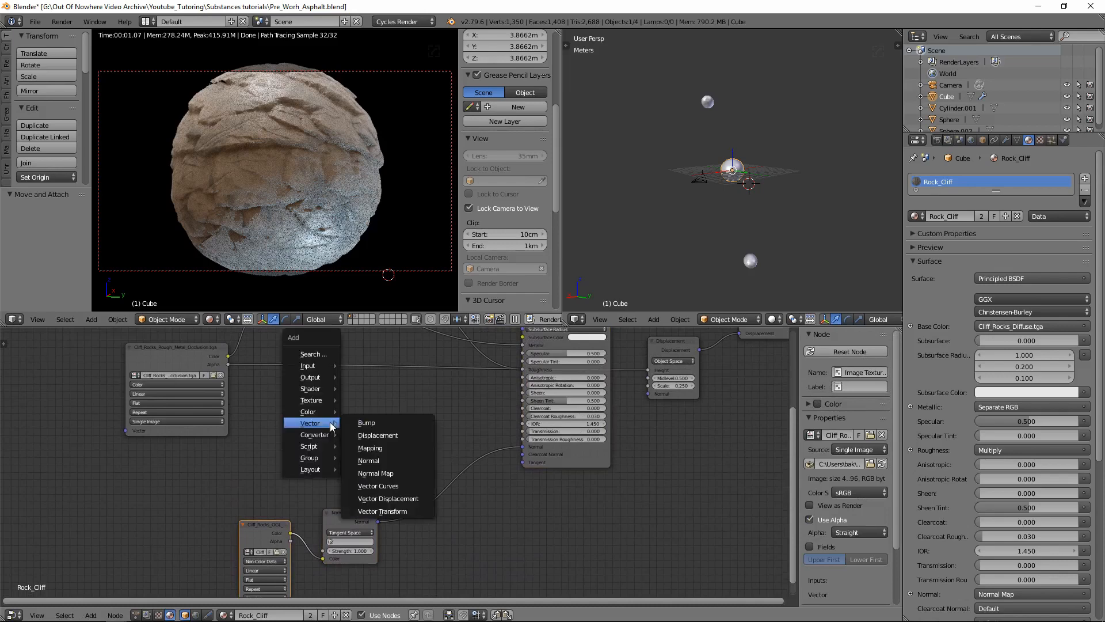
mouse_move(326, 365)
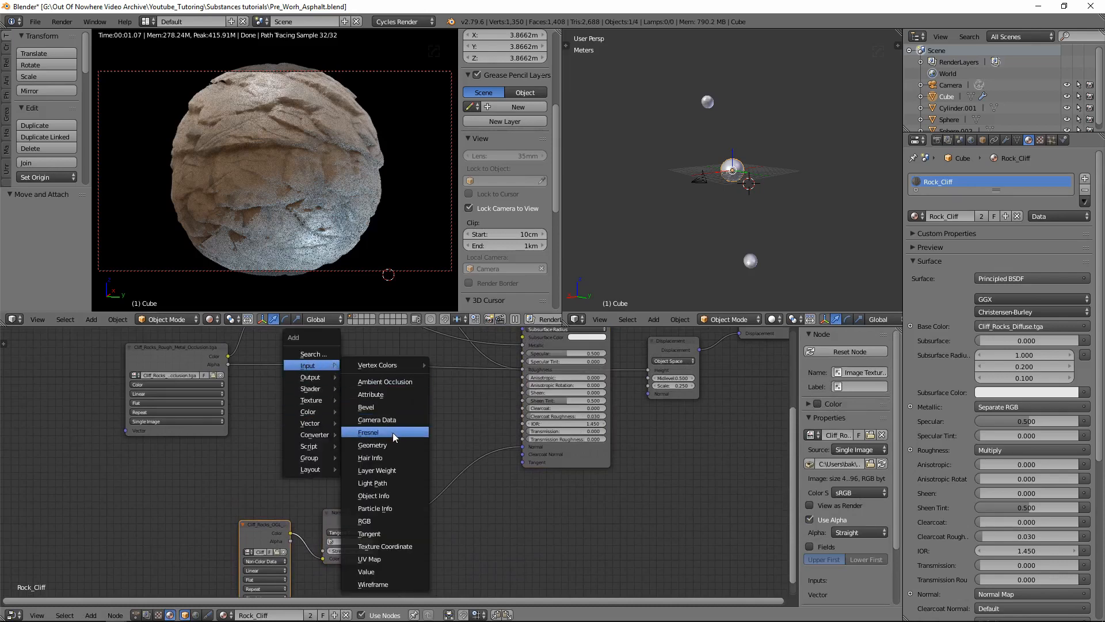
left_click(385, 445)
left_click(332, 403)
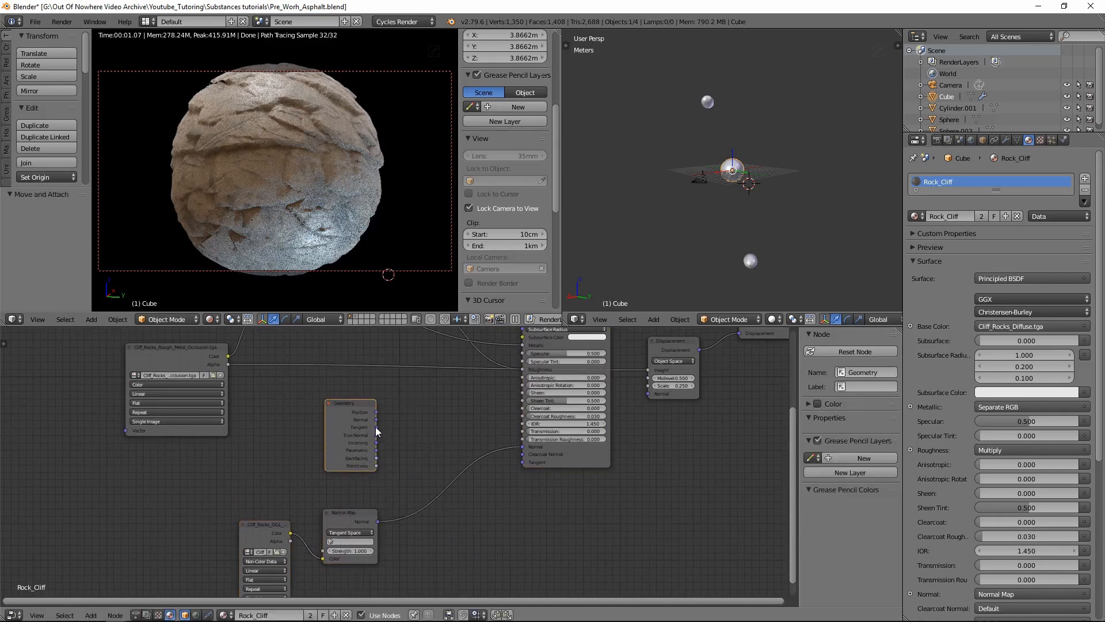
left_click_drag(377, 430, 523, 462)
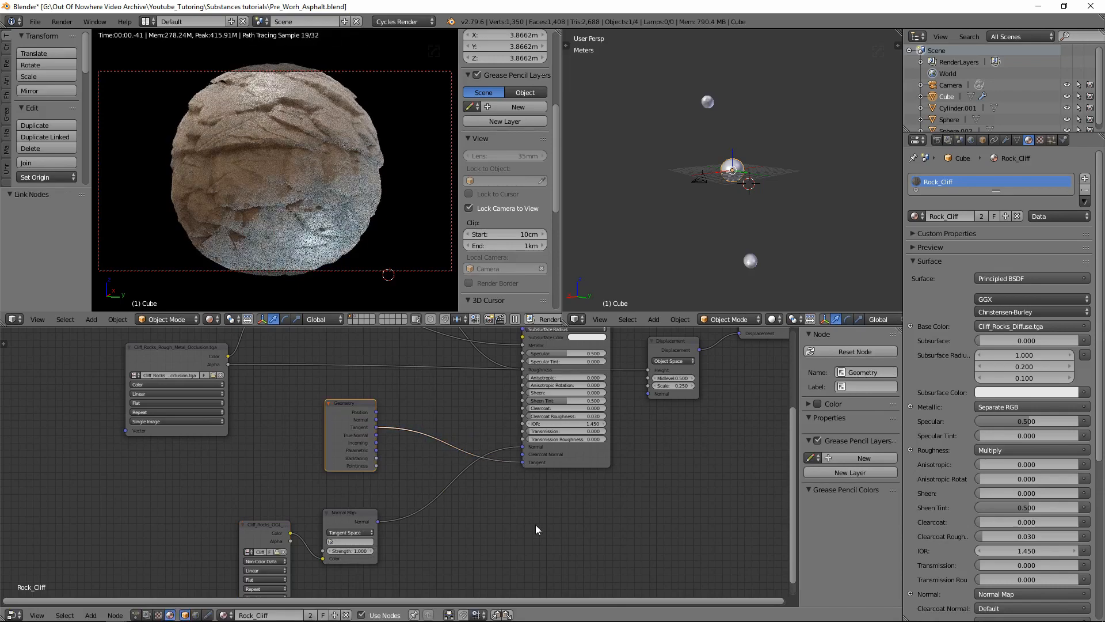
Arrange the Cliff_Rocks_OGL texture beside the Normal Map node with the Geometry node below it, and bring the three closer to the Principled BSDF
middle_click_drag(539, 521, 544, 487)
left_click(274, 490)
left_click_drag(275, 490, 293, 452)
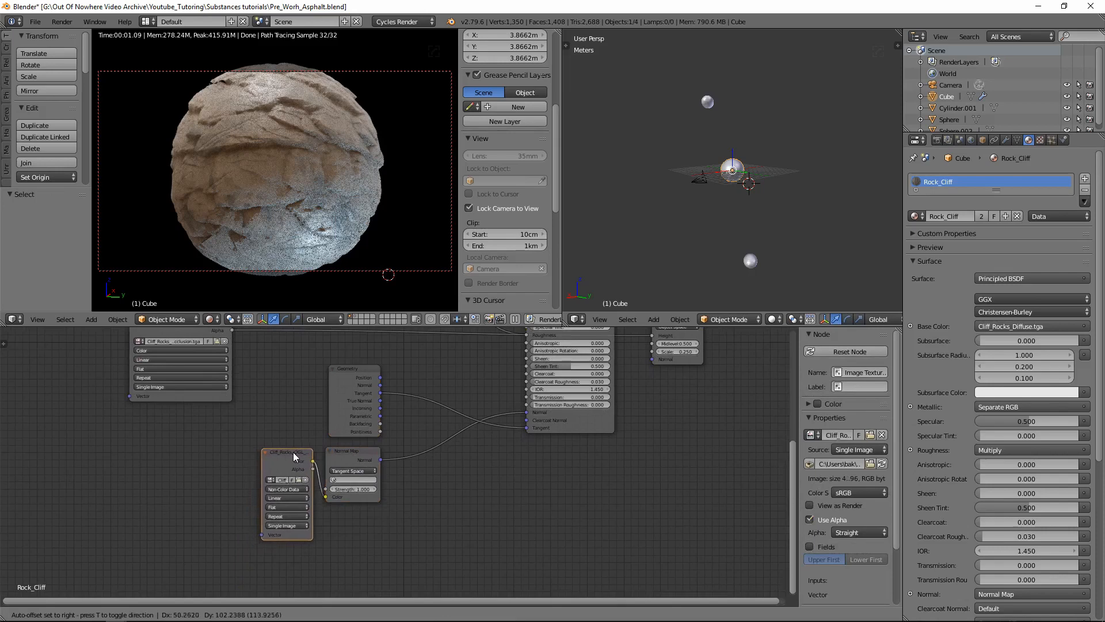
left_click_drag(344, 375, 345, 518)
left_click_drag(272, 420, 416, 460)
middle_click_drag(243, 420, 265, 499)
Examine the displaced rock surface up close and from different sides in the rendered view
scroll(261, 187, "up", 5)
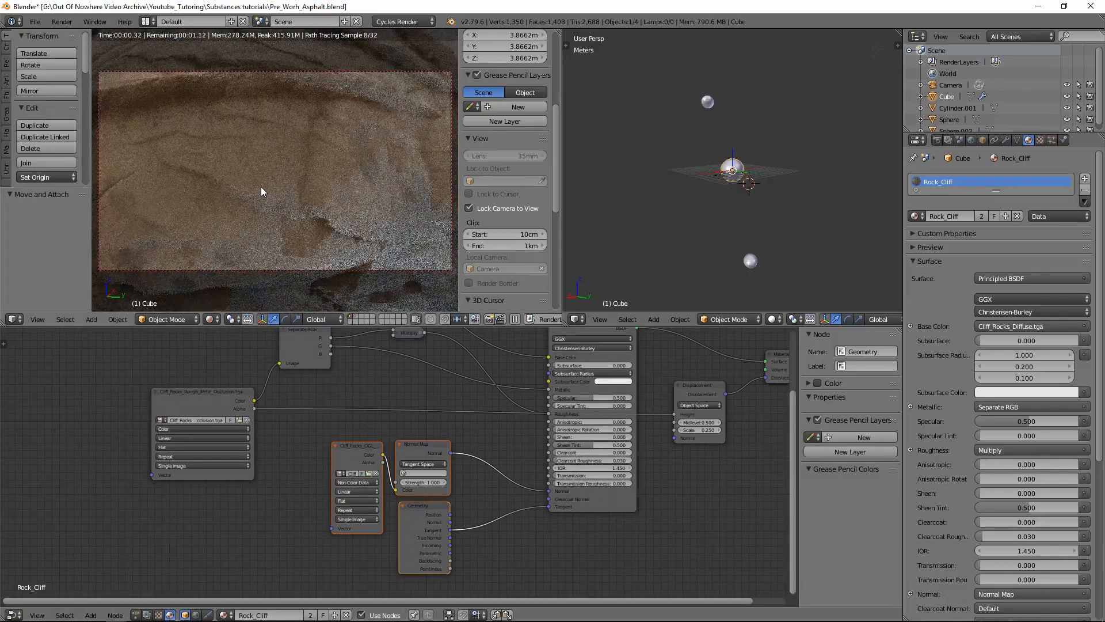
scroll(261, 186, "down", 4)
key("g")
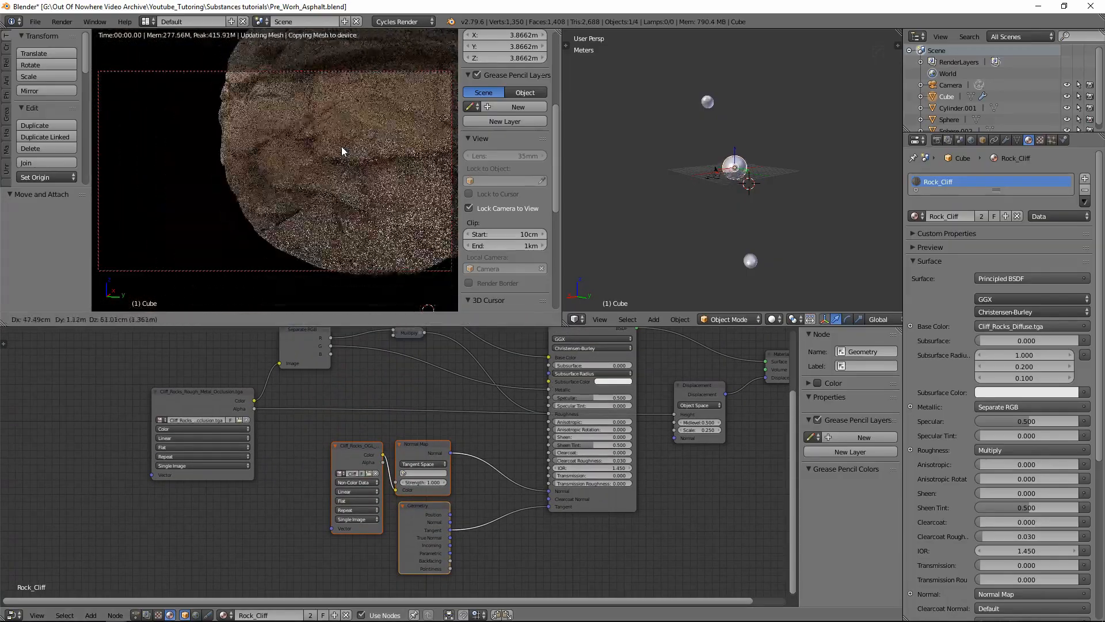
left_click(238, 210)
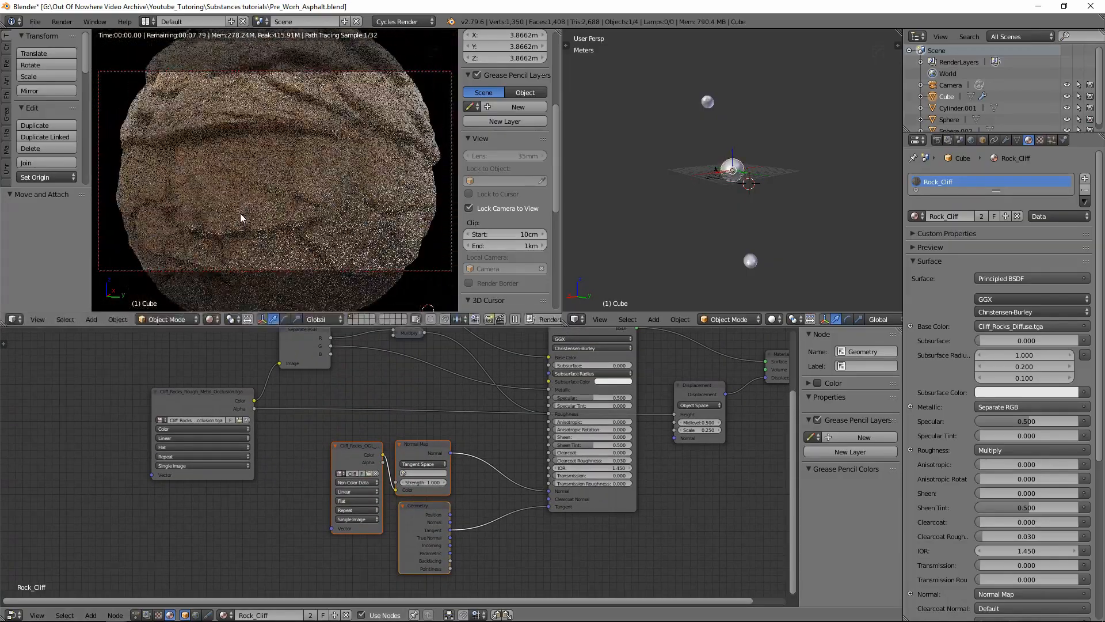
scroll(295, 160, "down", 4)
scroll(258, 156, "up", 4)
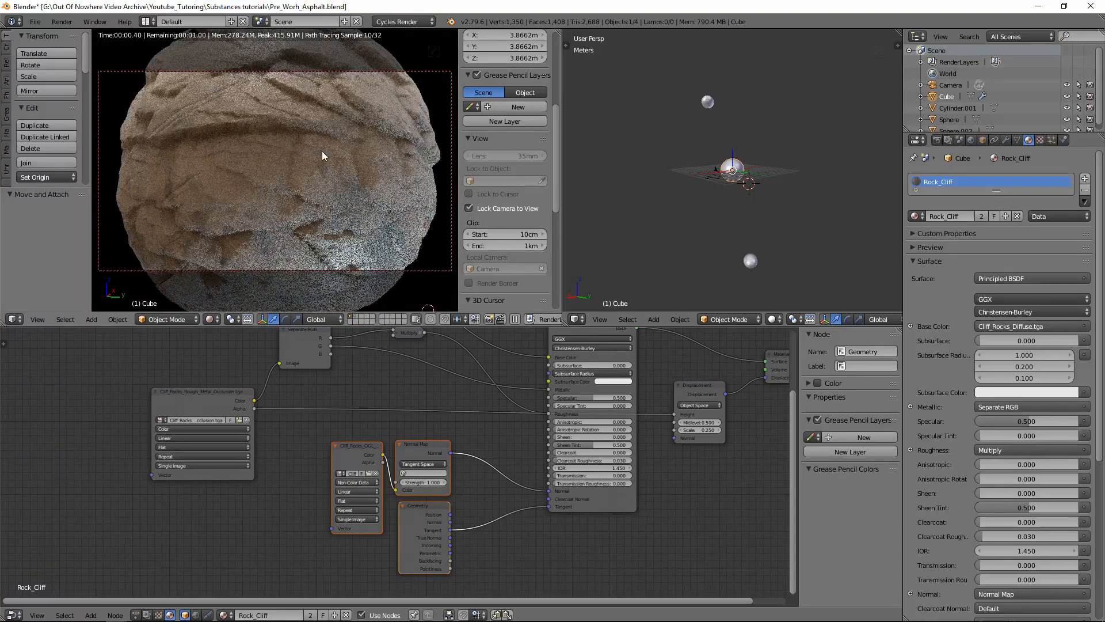
scroll(277, 174, "up", 4)
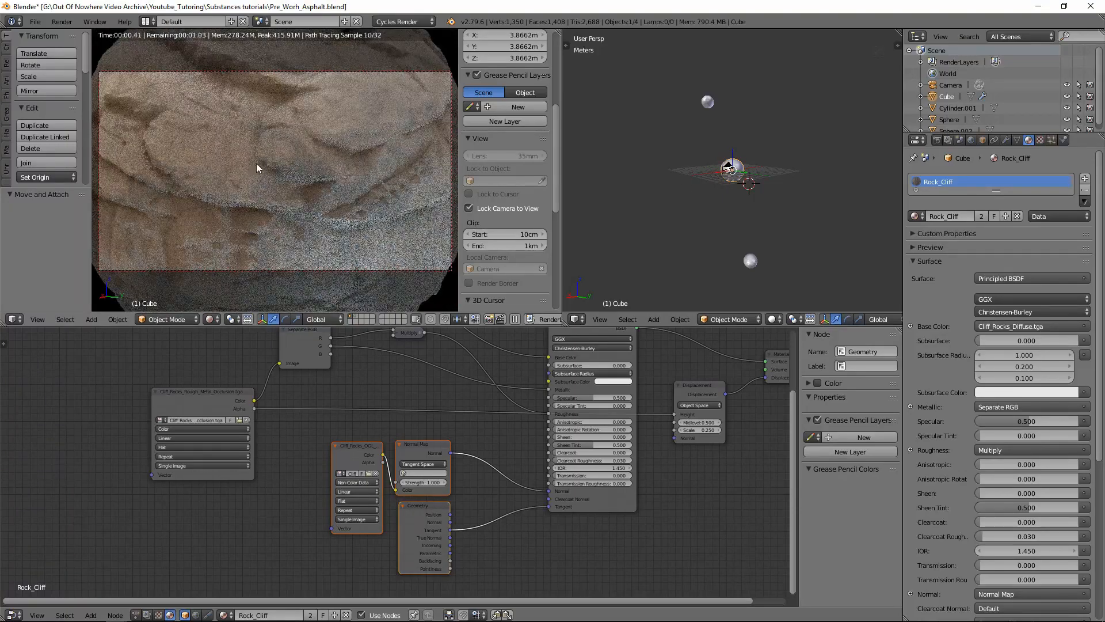
middle_click_drag(250, 164, 392, 182)
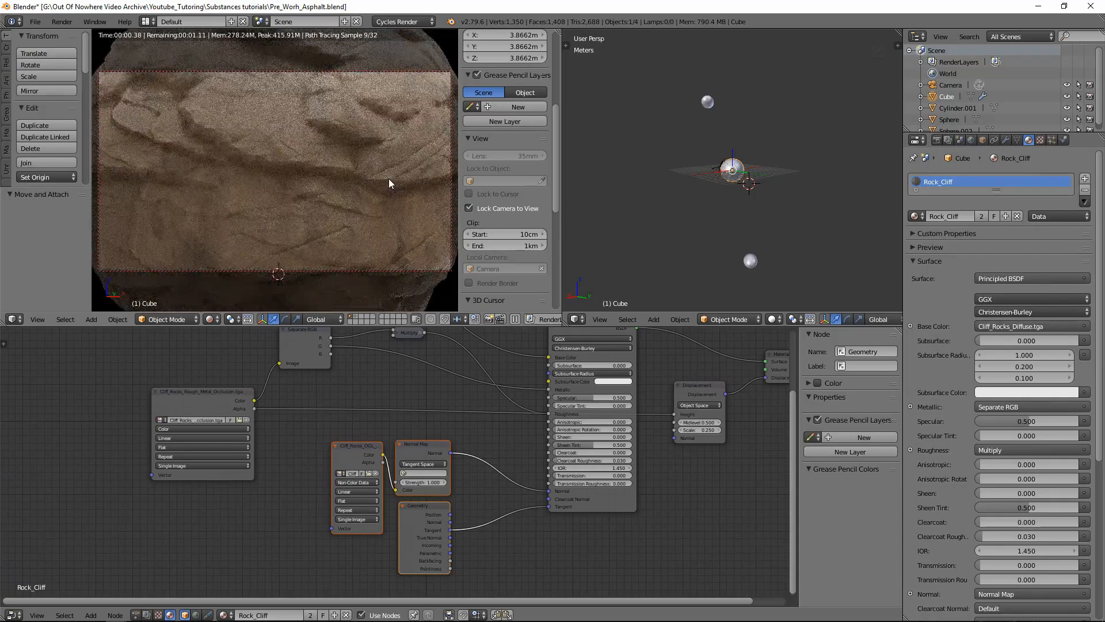
Examine the highlights over the whole sphere and the displacement around the dark crack near its upper part
scroll(391, 189, "down", 4)
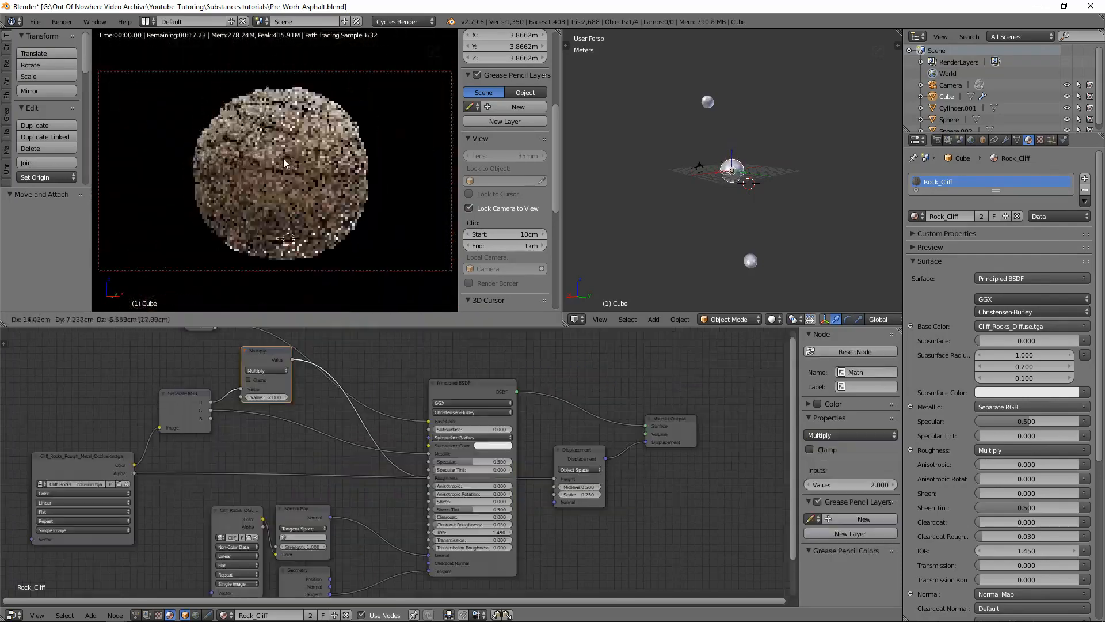
left_click(278, 107)
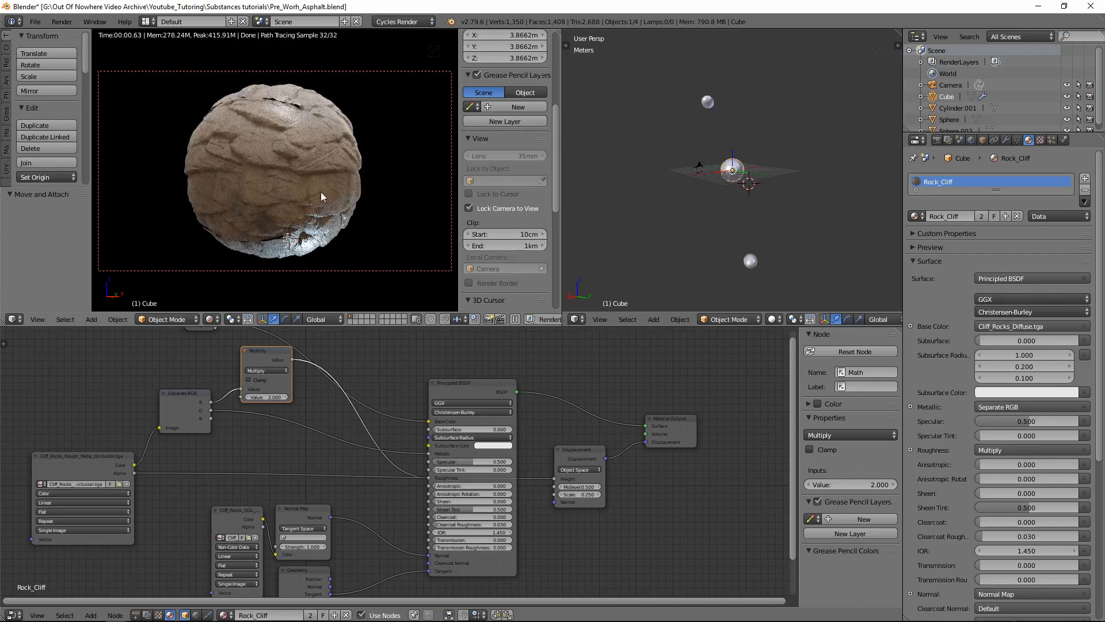
mouse_move(320, 191)
middle_mouse_down()
mouse_move(192, 175)
mouse_move(257, 167)
mouse_move(292, 195)
mouse_move(295, 220)
mouse_move(280, 192)
middle_mouse_up()
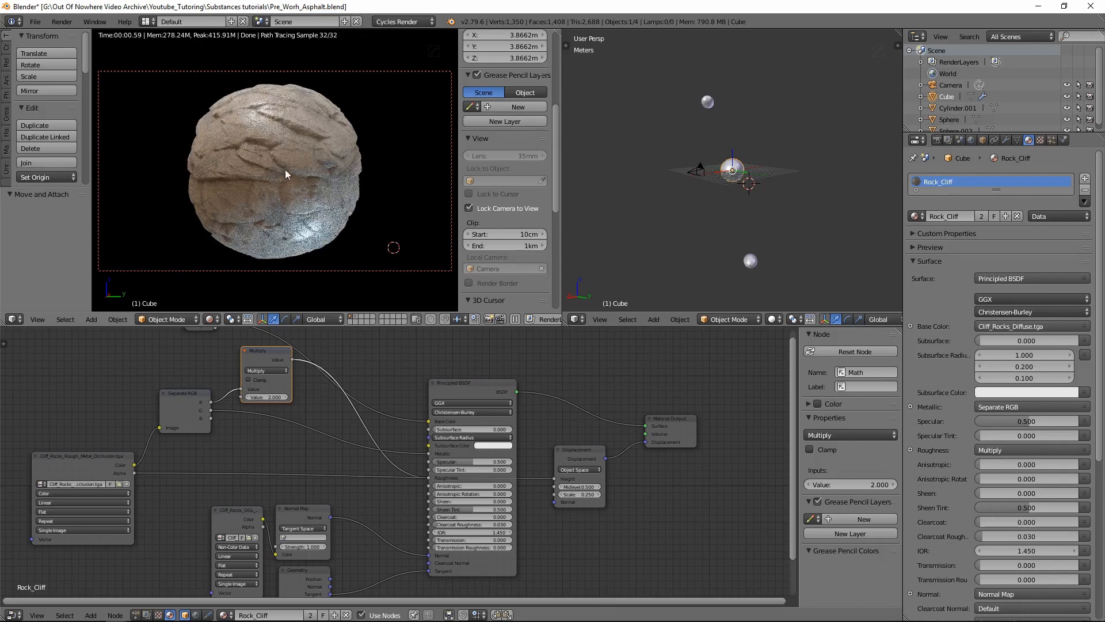
scroll(285, 169, "up", 8)
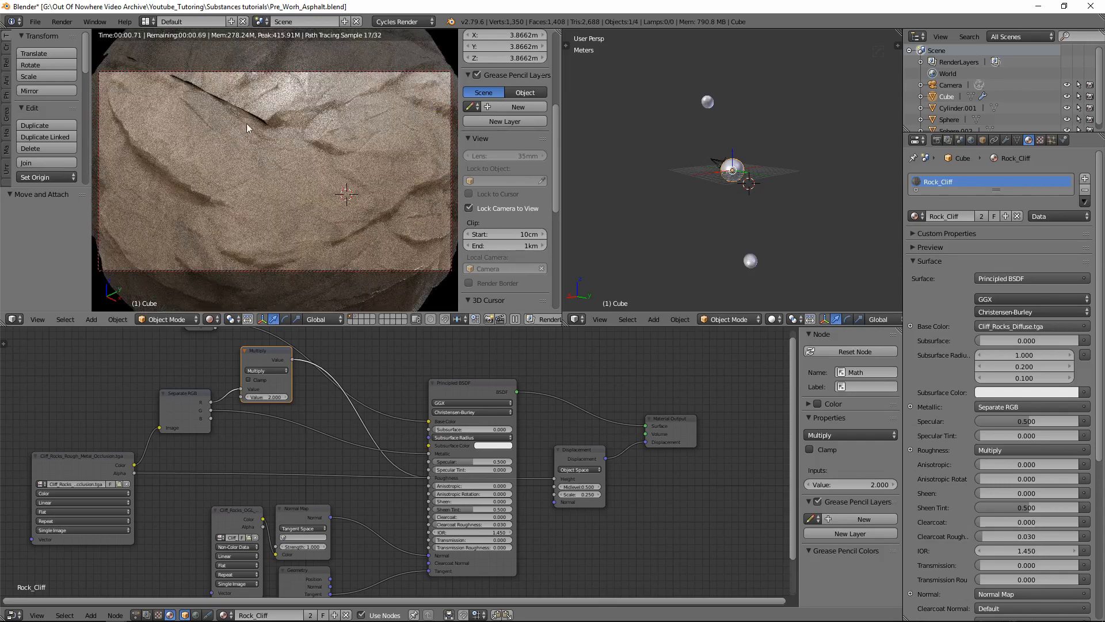
middle_click_drag(279, 139, 301, 153)
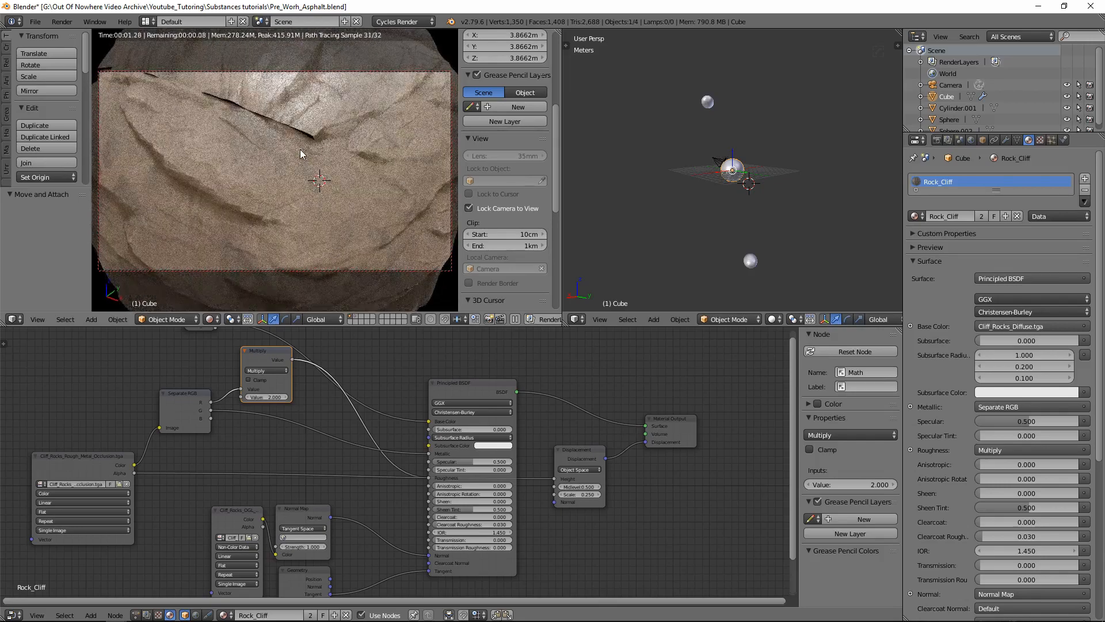
scroll(322, 156, "down", 5)
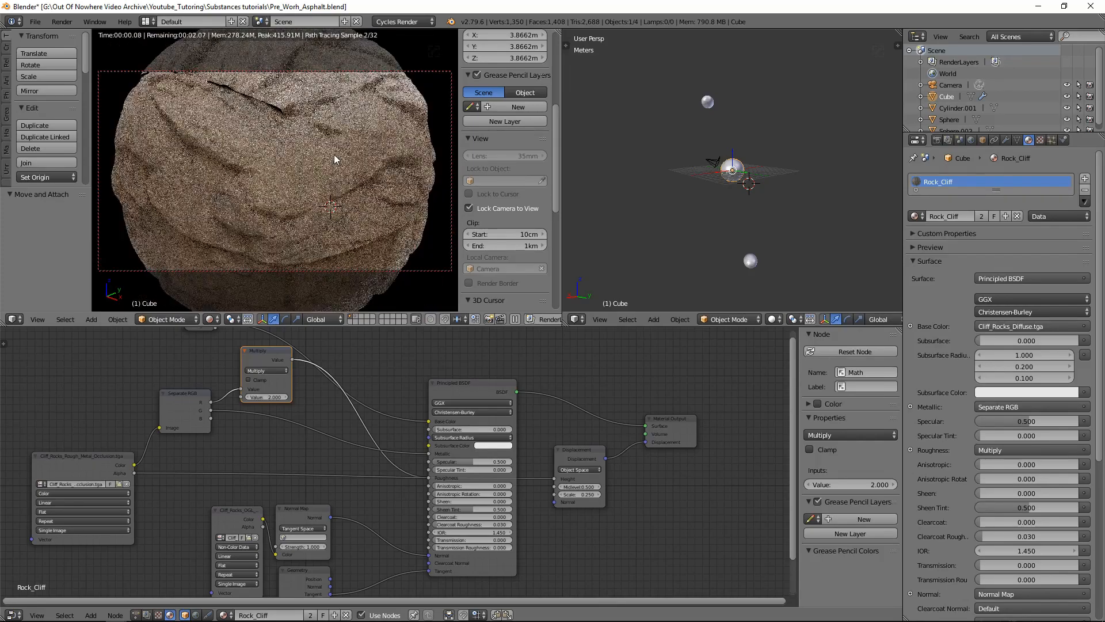
scroll(305, 173, "down", 5)
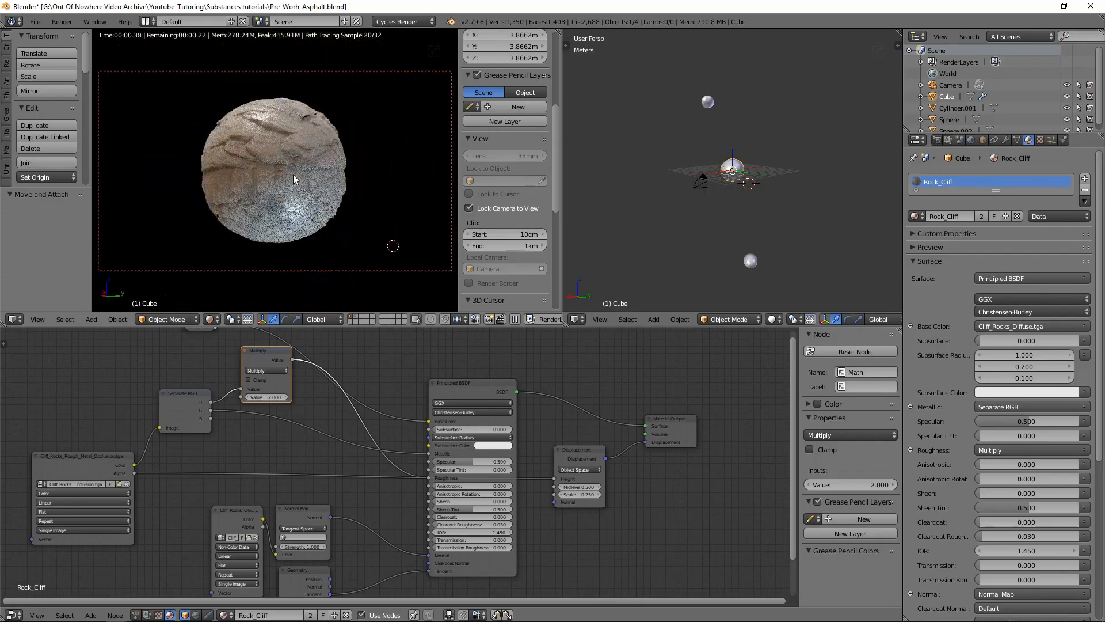
Move the Principled BSDF node slightly upward, keeping it beside the Displacement node
mouse_move(295, 179)
middle_mouse_down()
mouse_move(309, 184)
mouse_move(295, 189)
middle_mouse_up()
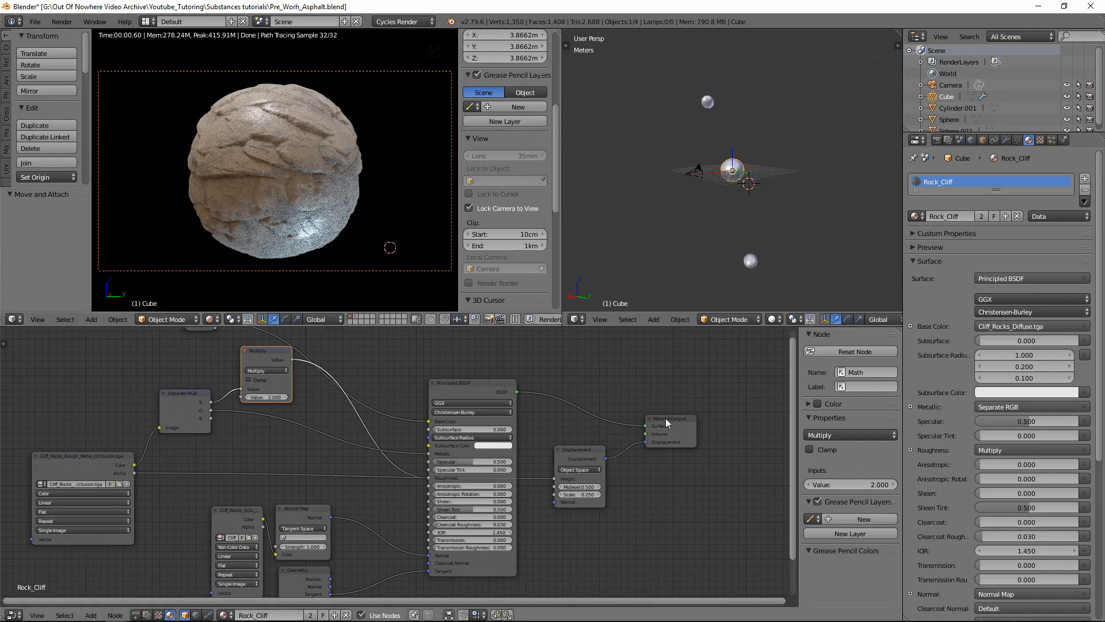
left_click_drag(515, 496, 517, 470)
middle_click_drag(520, 470, 529, 467)
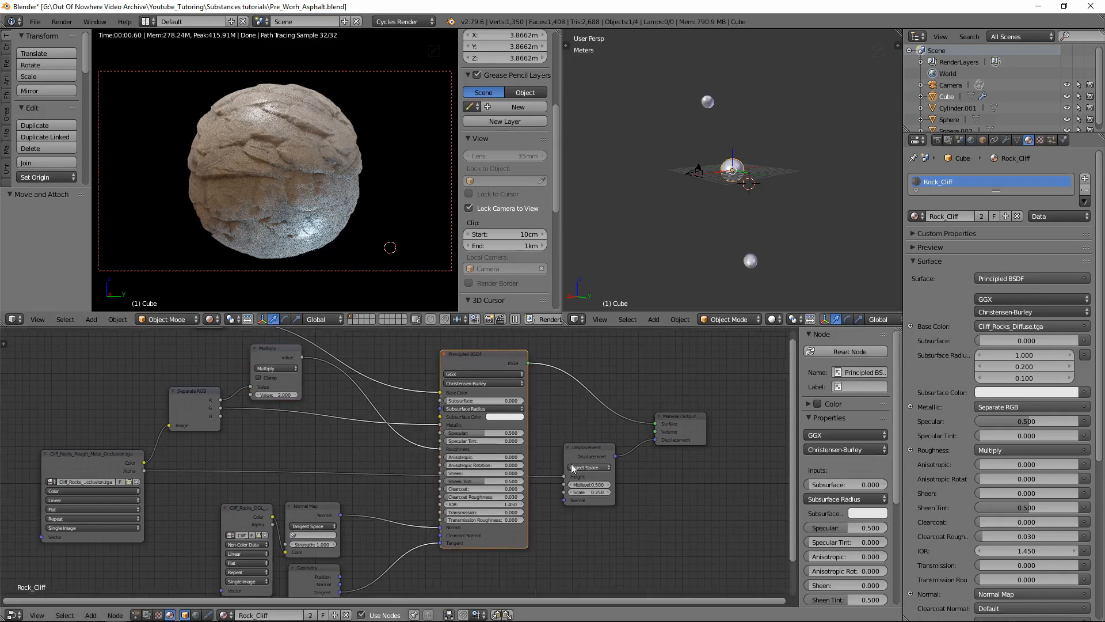
Move the lower light sphere by about -7.02 m in X and -5.69 m in Z, and scale it up by about 1.553
right_click(751, 262)
middle_click_drag(737, 261, 699, 258)
key("KP_3")
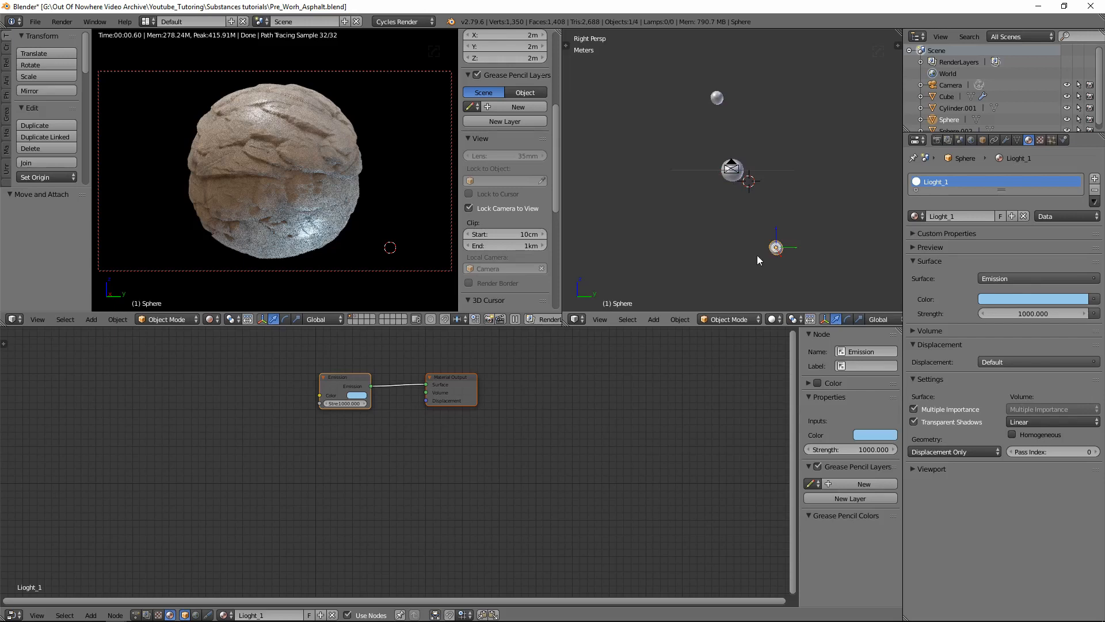
key("KP_1")
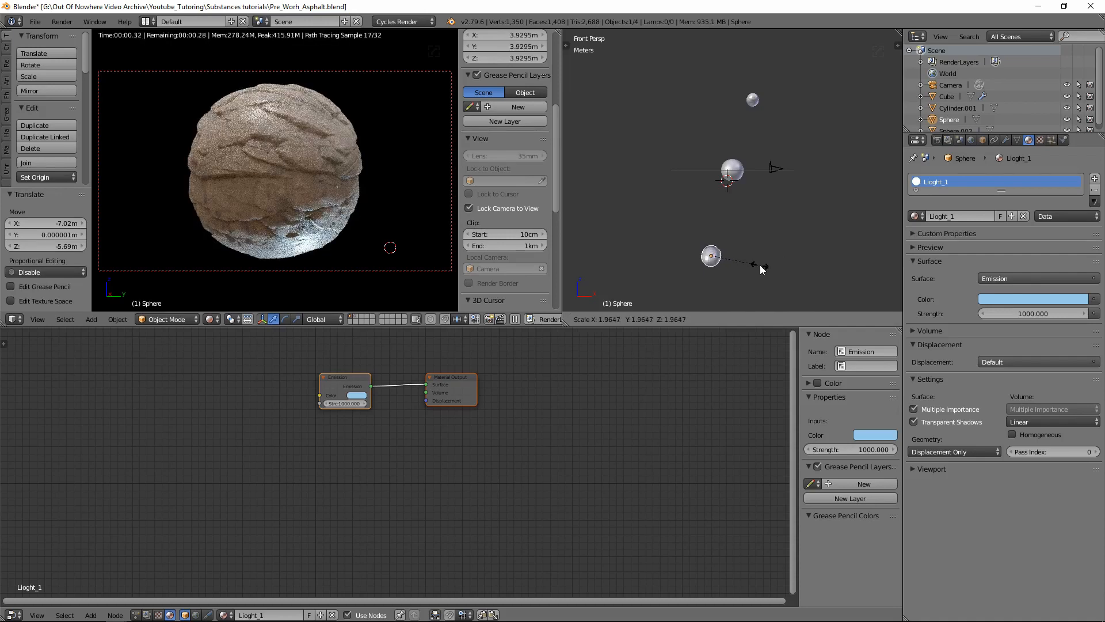
left_click(750, 264)
Change the emission color of the lower light sphere's Lioght_1 material to salmon pink
right_click(751, 107)
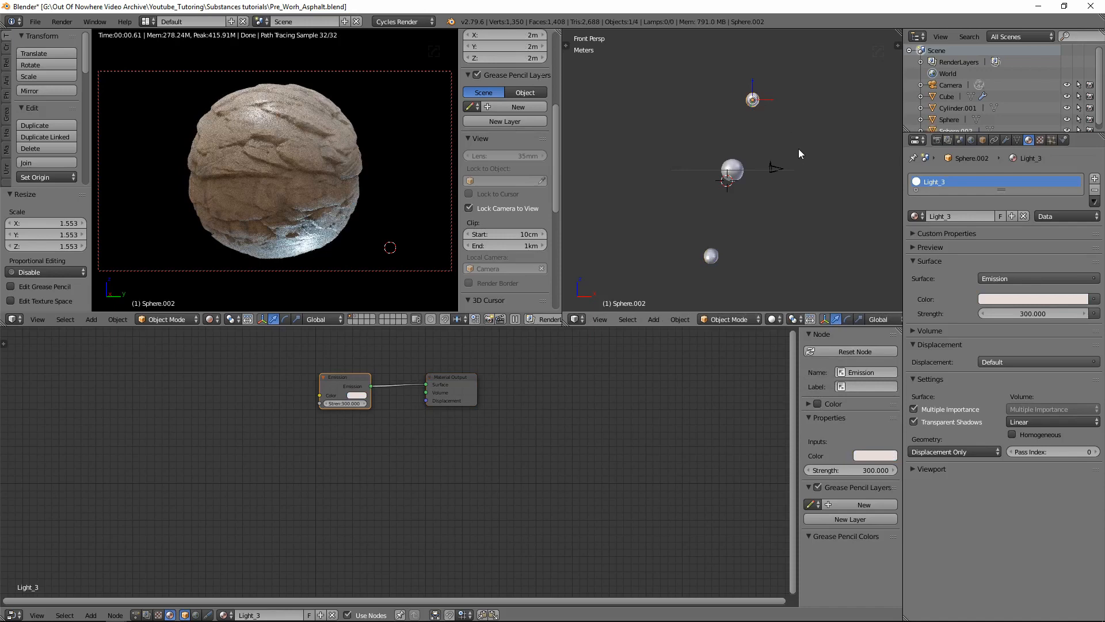
right_click(710, 256)
left_click(1033, 299)
left_click_drag(1024, 207, 1025, 190)
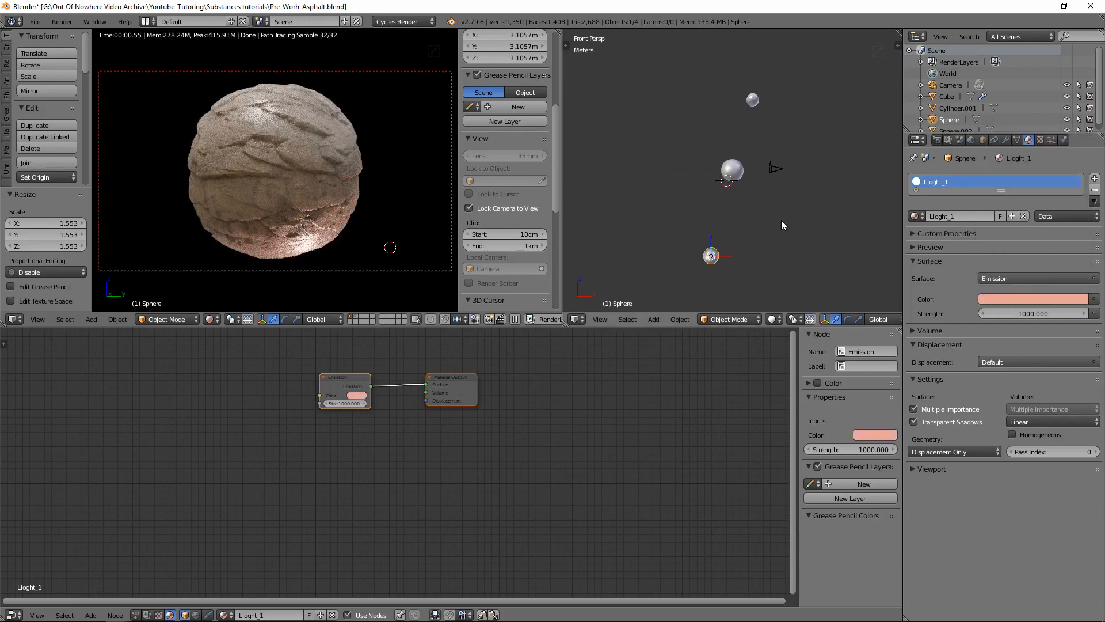
Move the pink light about 6 m in Y and 7.14 m in Z, and place a duplicate offset about -46.8 m in Y and -18.1 m in Z
key("KP_3")
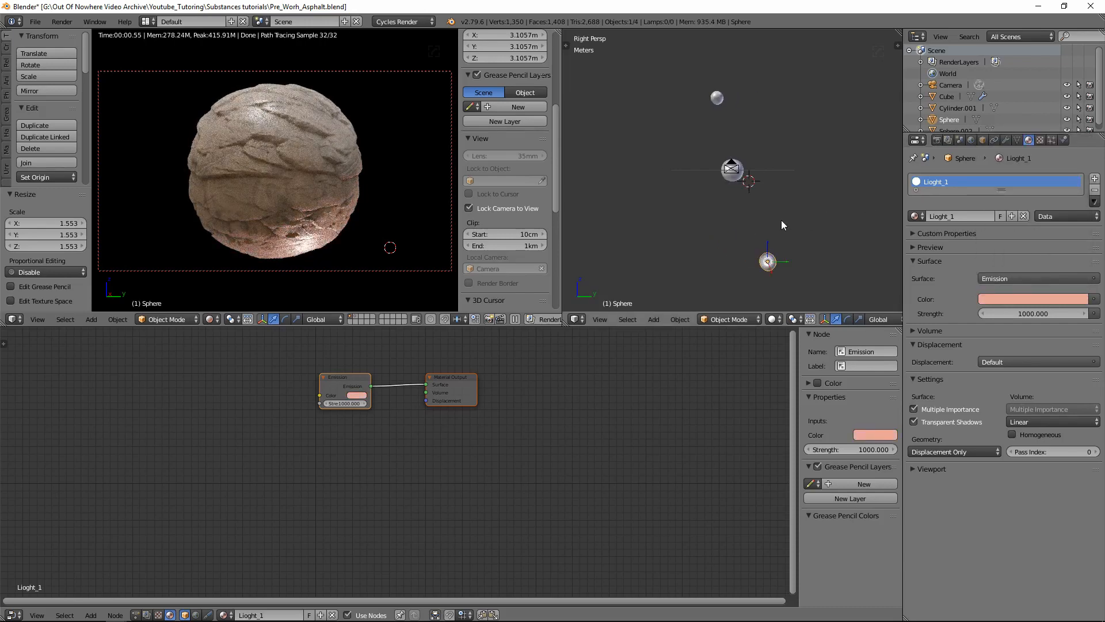
key("g")
left_click(807, 206)
key("shift+d")
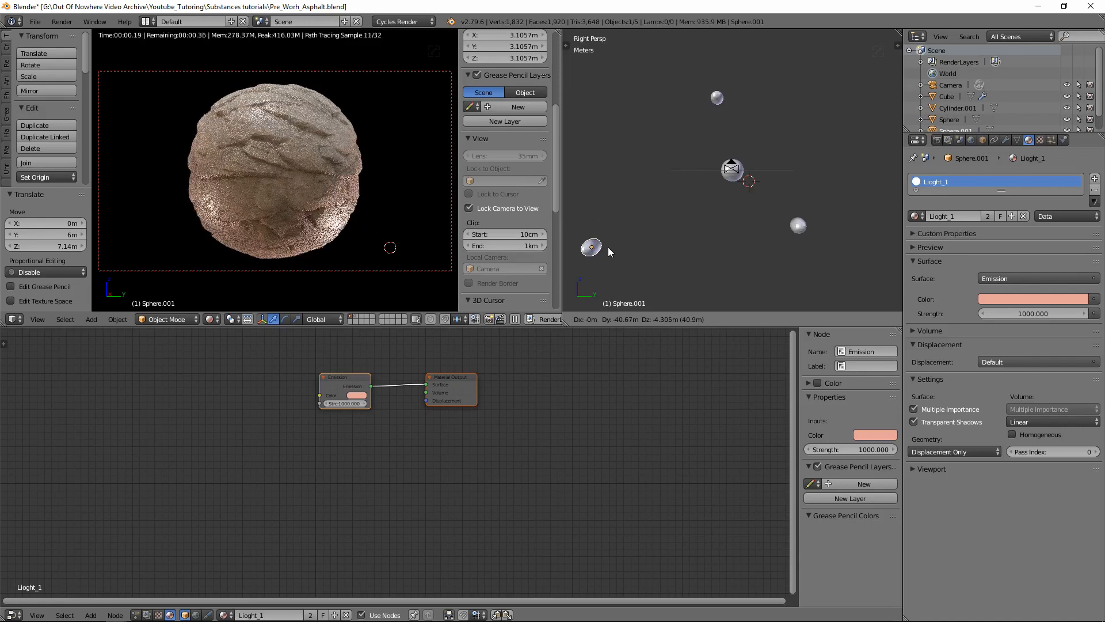
left_click(579, 42)
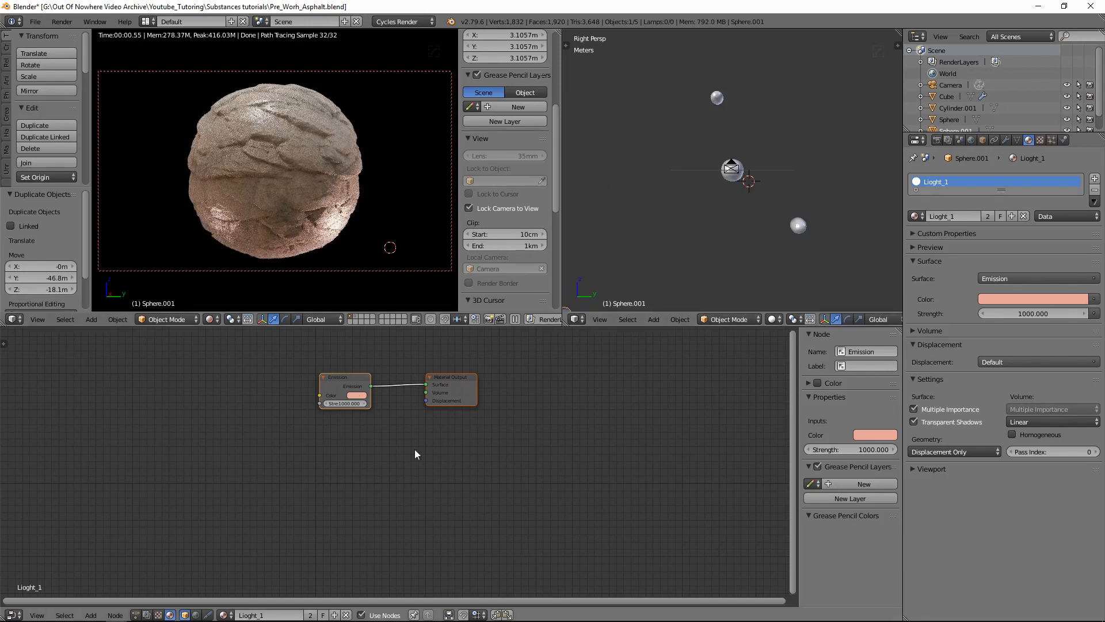
Place the Cliff_Rocks_Diffuse texture node clear above the Multiply node in the Rock_Cliff material, and enlarge the node editor area
right_click(299, 190)
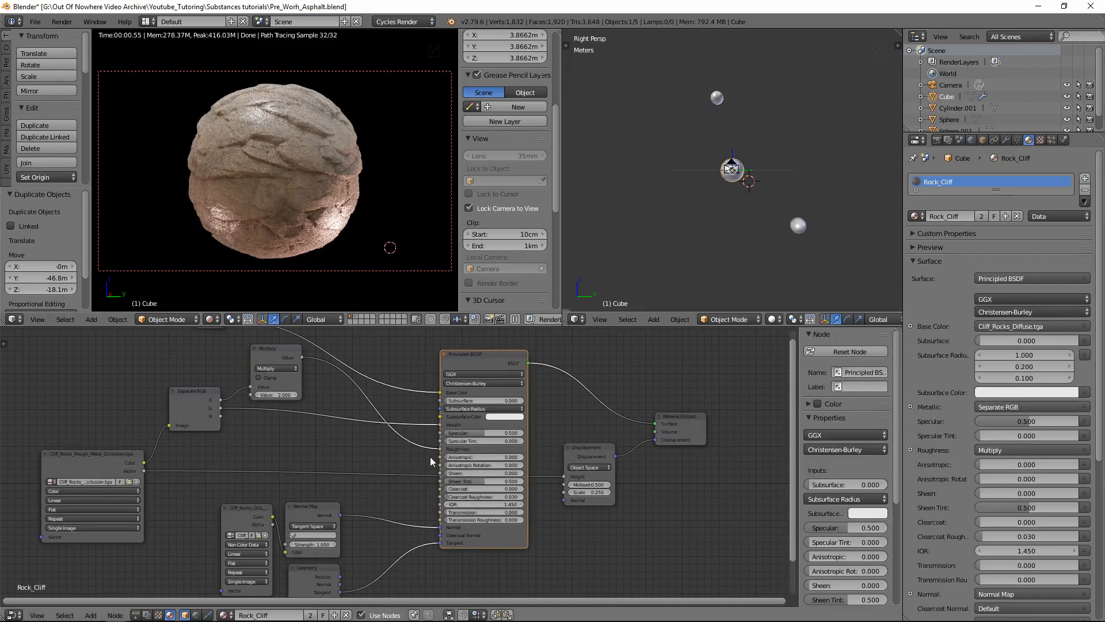
middle_click_drag(200, 351, 407, 446)
left_click(402, 418)
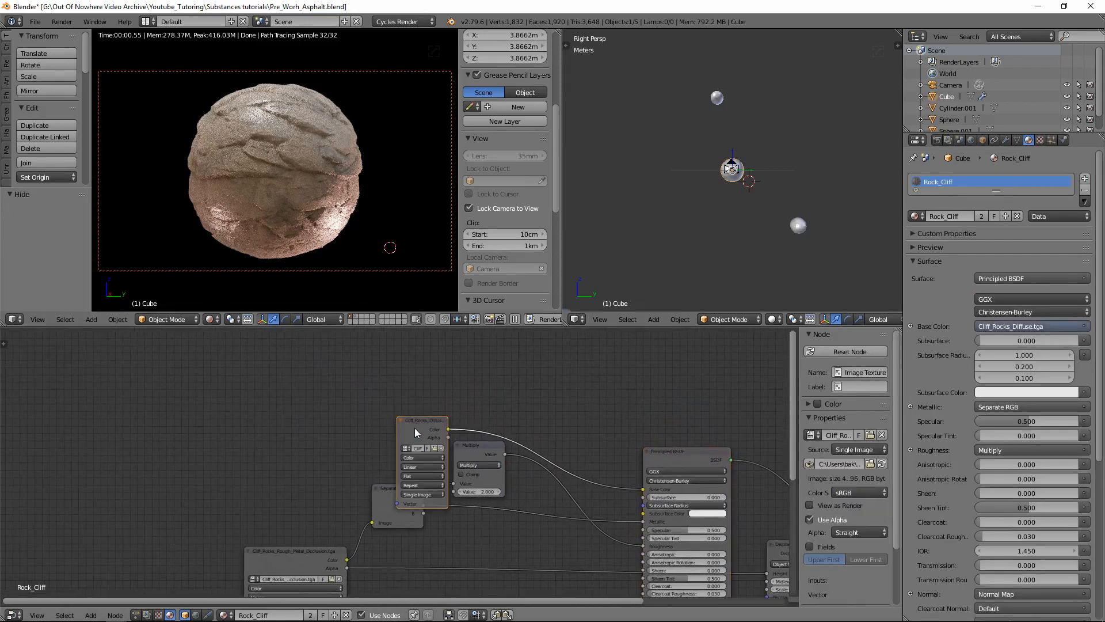
left_click_drag(415, 427, 409, 333)
middle_click_drag(588, 412, 482, 412)
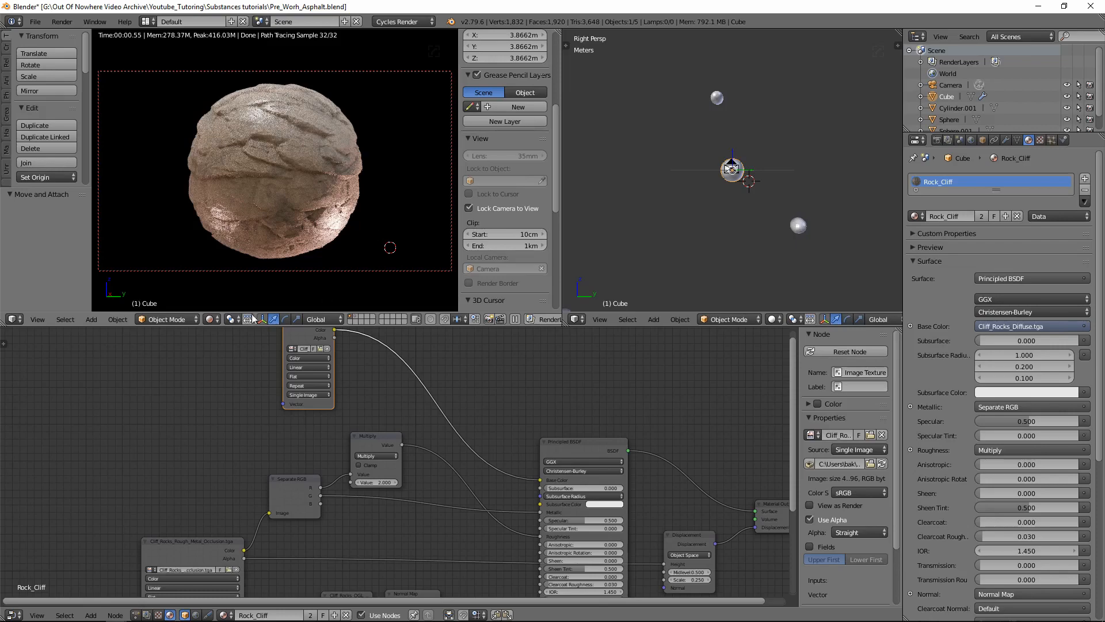
left_click_drag(132, 326, 152, 209)
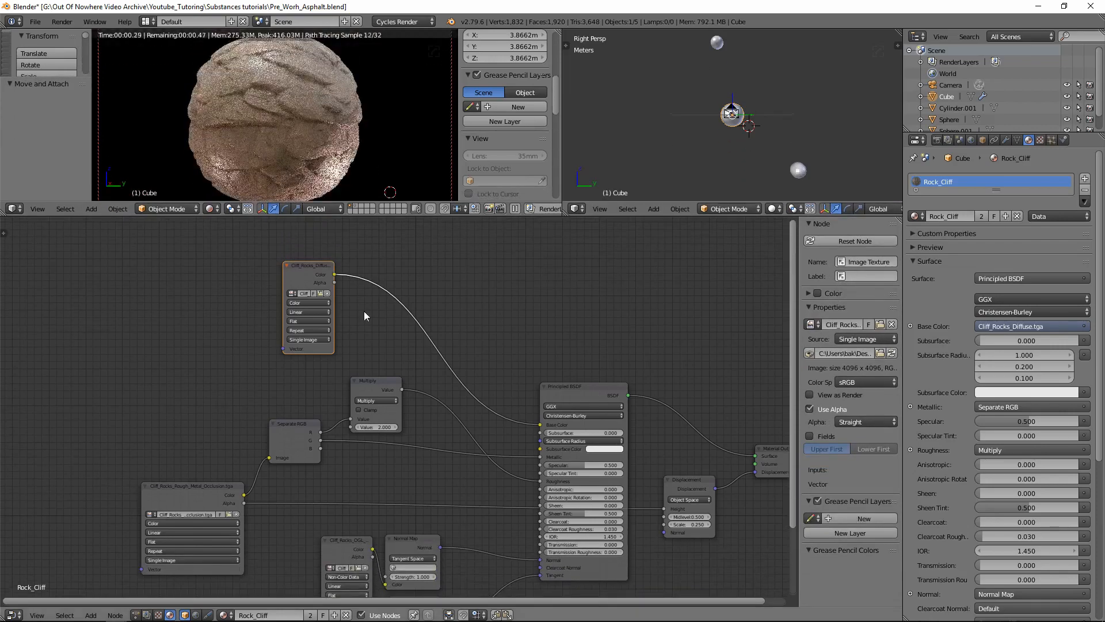
Keep GPU Compute as the render device and set the render resolution scale to 50%
left_click(940, 141)
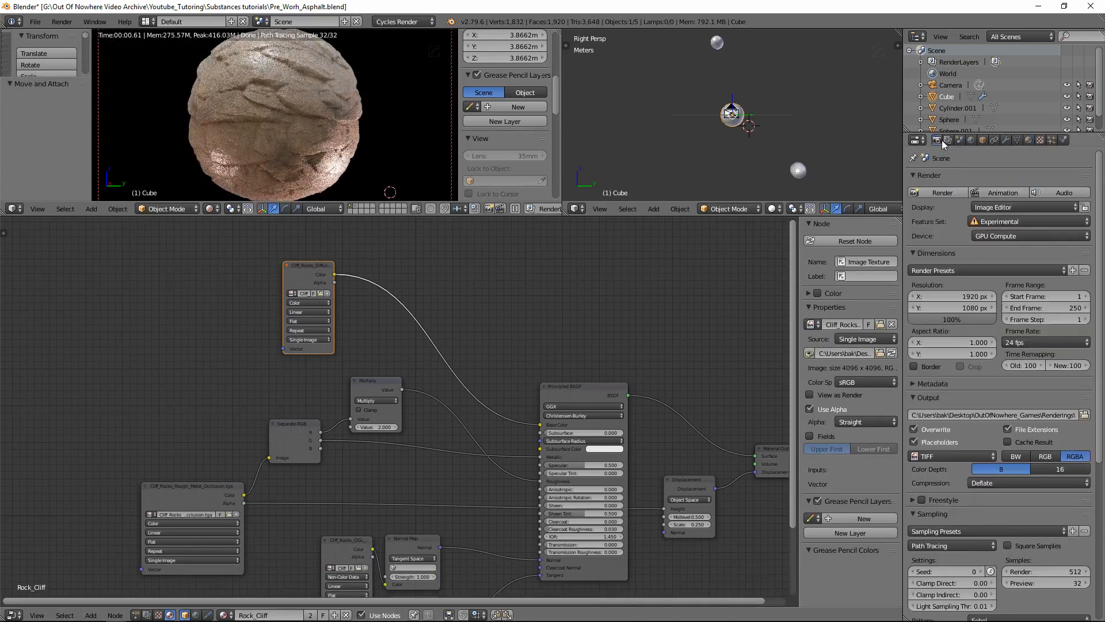
left_click(995, 236)
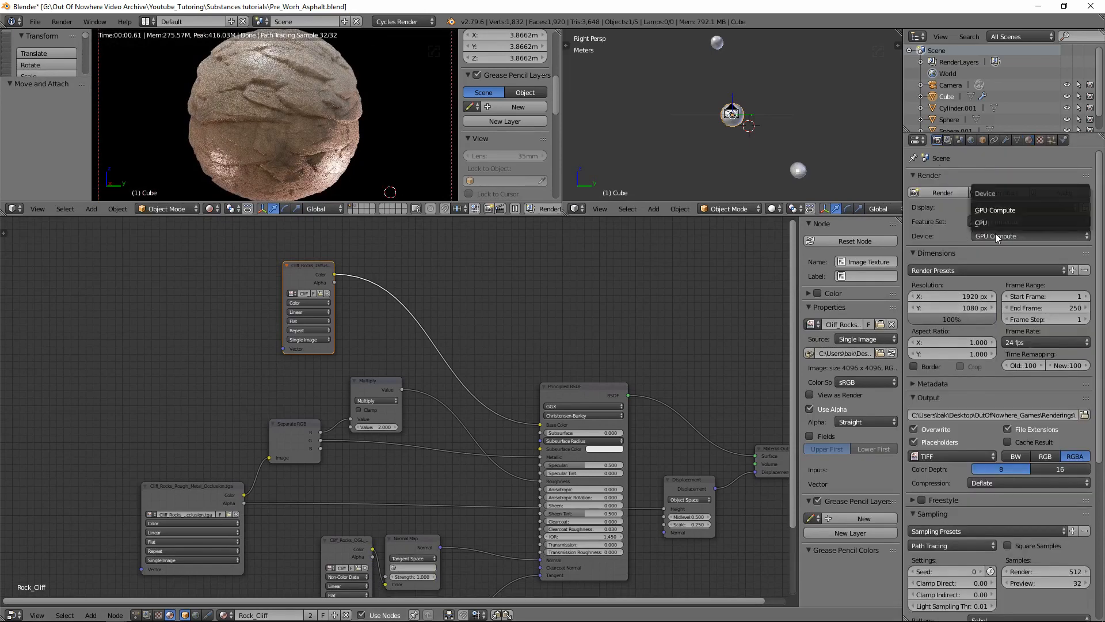
left_click(994, 210)
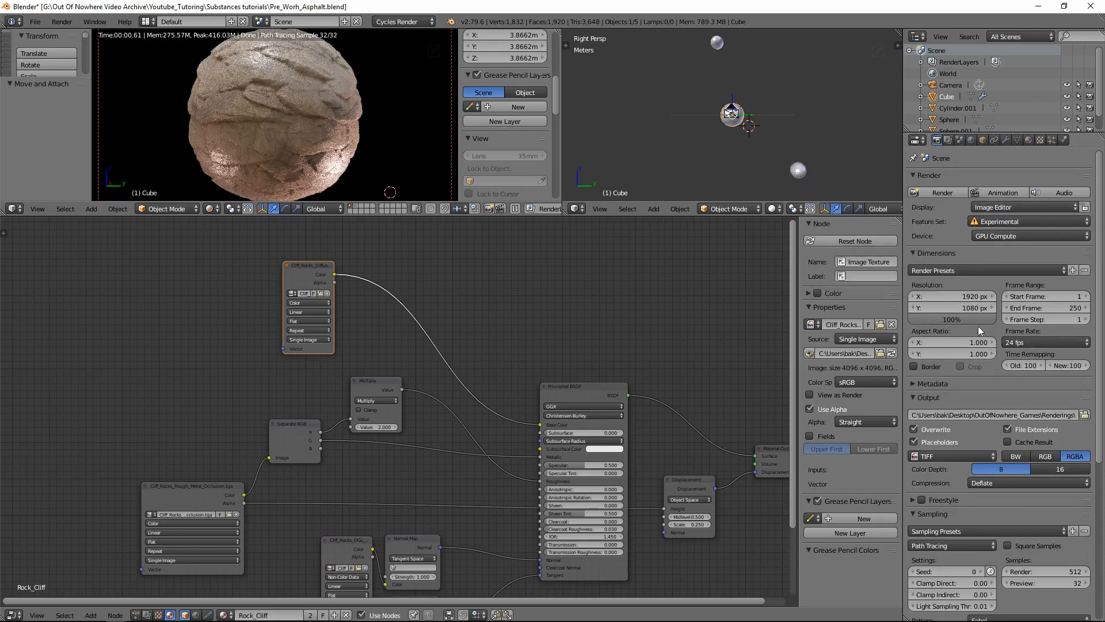
left_click_drag(966, 318, 921, 319)
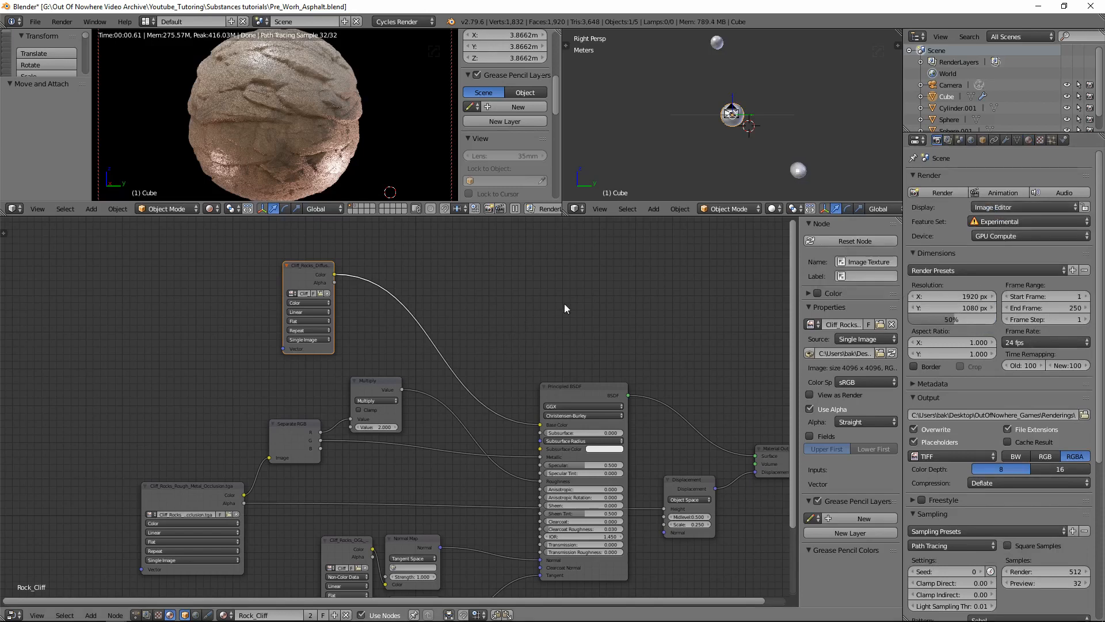
left_click(956, 320)
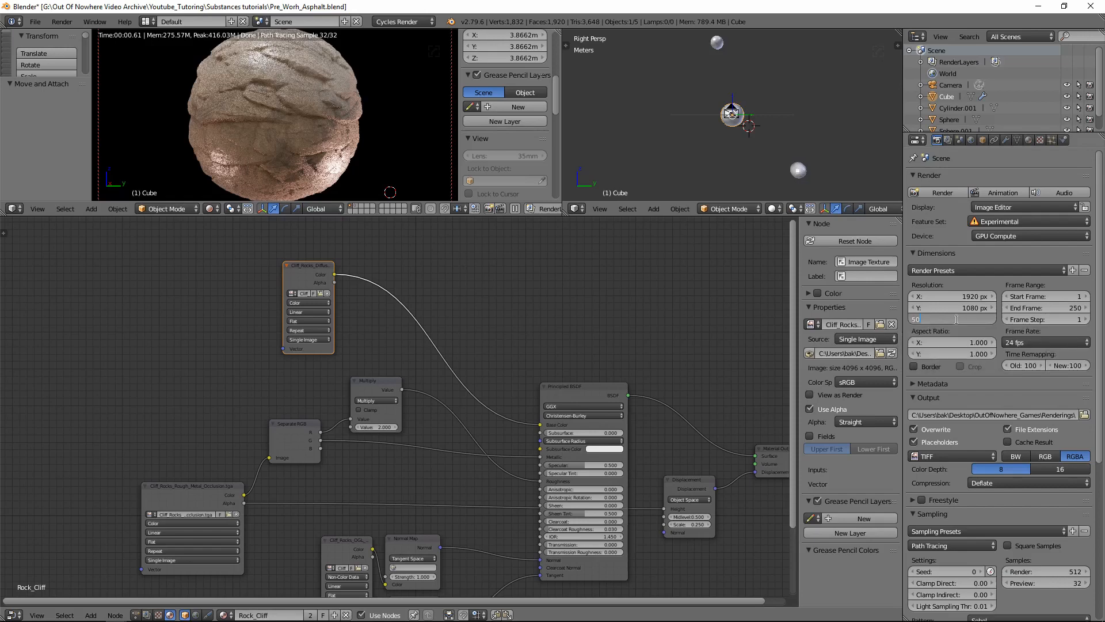
key("Return")
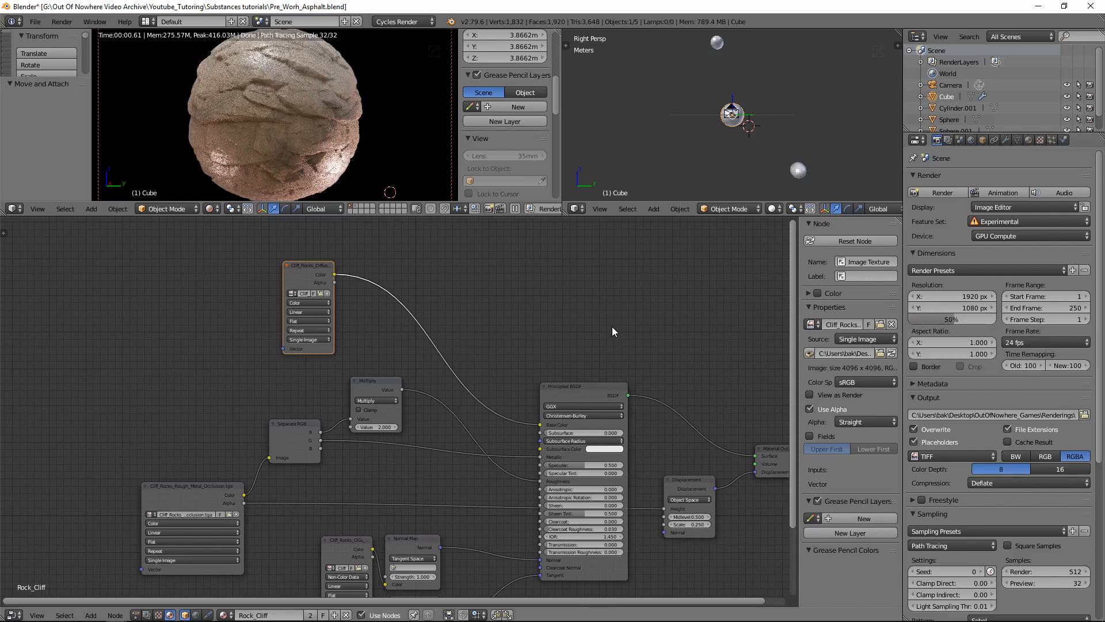
Render the whole rock sphere and examine the cracks and displaced surface in the result up close
key("F12")
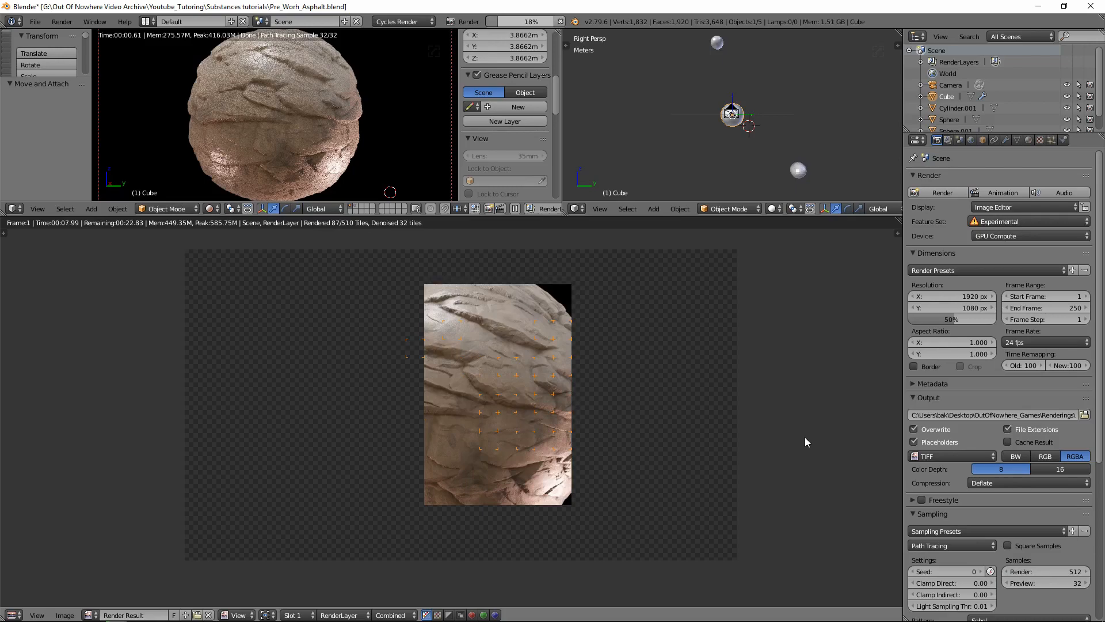
scroll(434, 388, "up", 8)
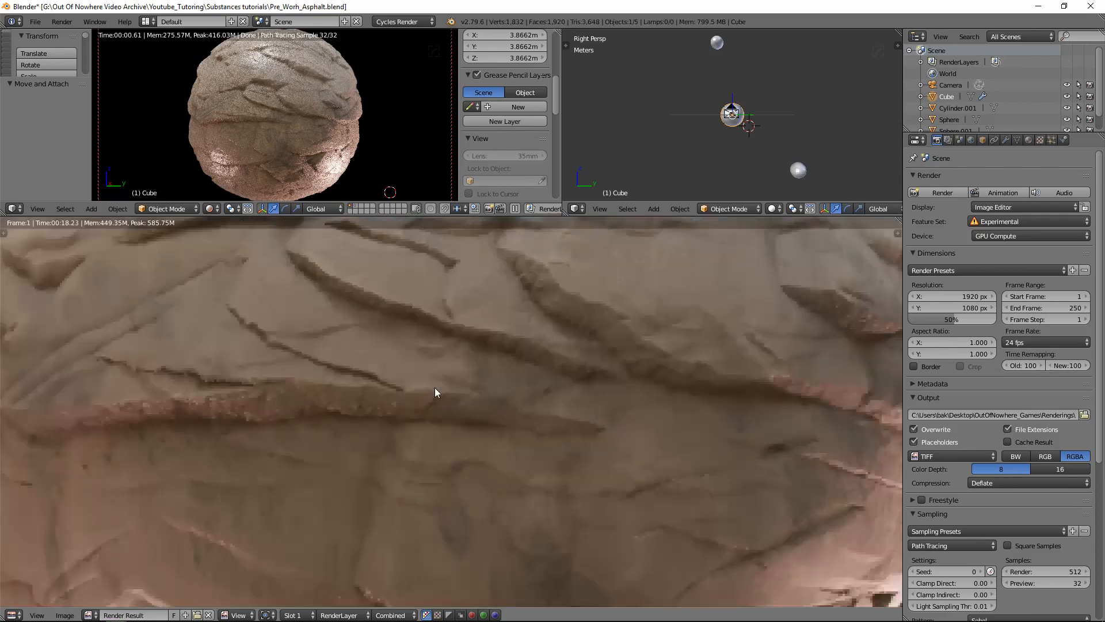
scroll(435, 391, "down", 8)
scroll(302, 122, "up", 5)
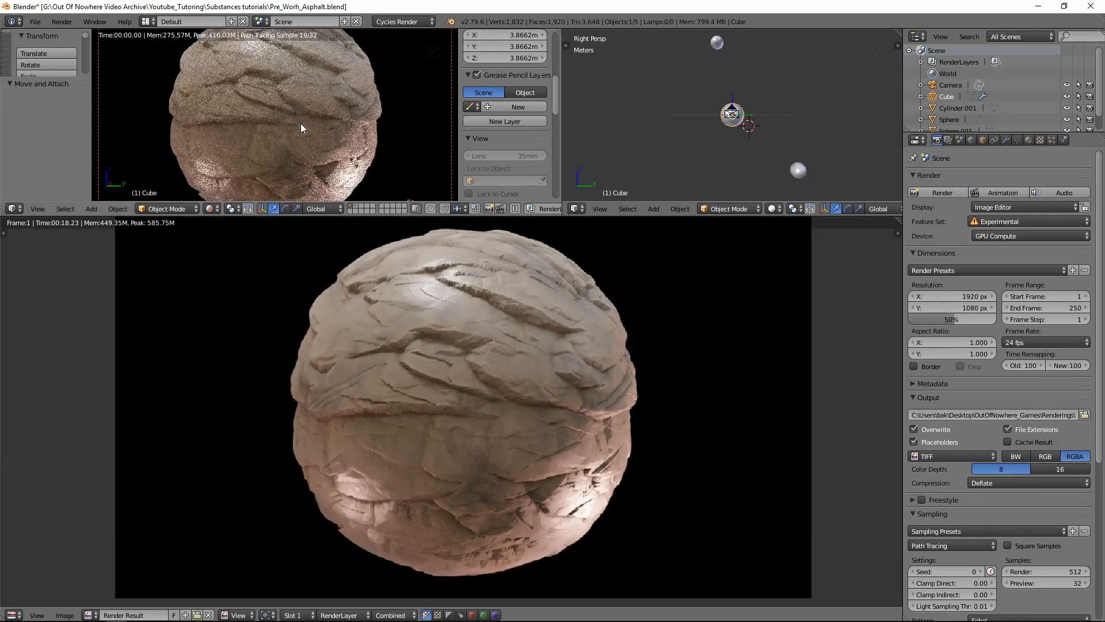
Frame a close-up of the cracks in the rock surface with the camera and render it
scroll(299, 123, "up", 2)
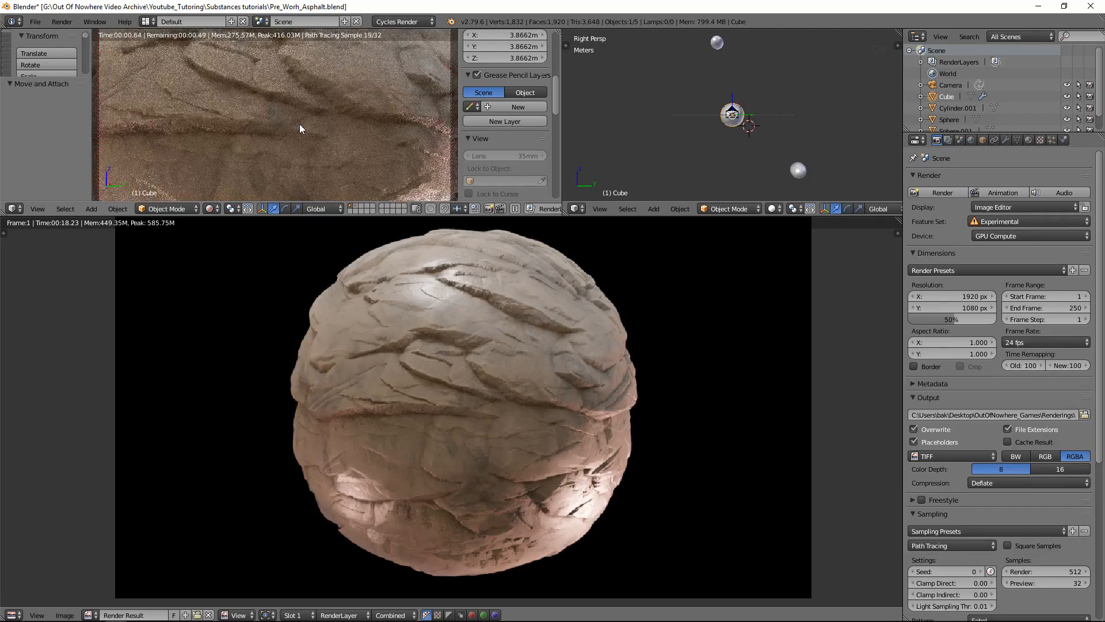
scroll(299, 124, "up", 2)
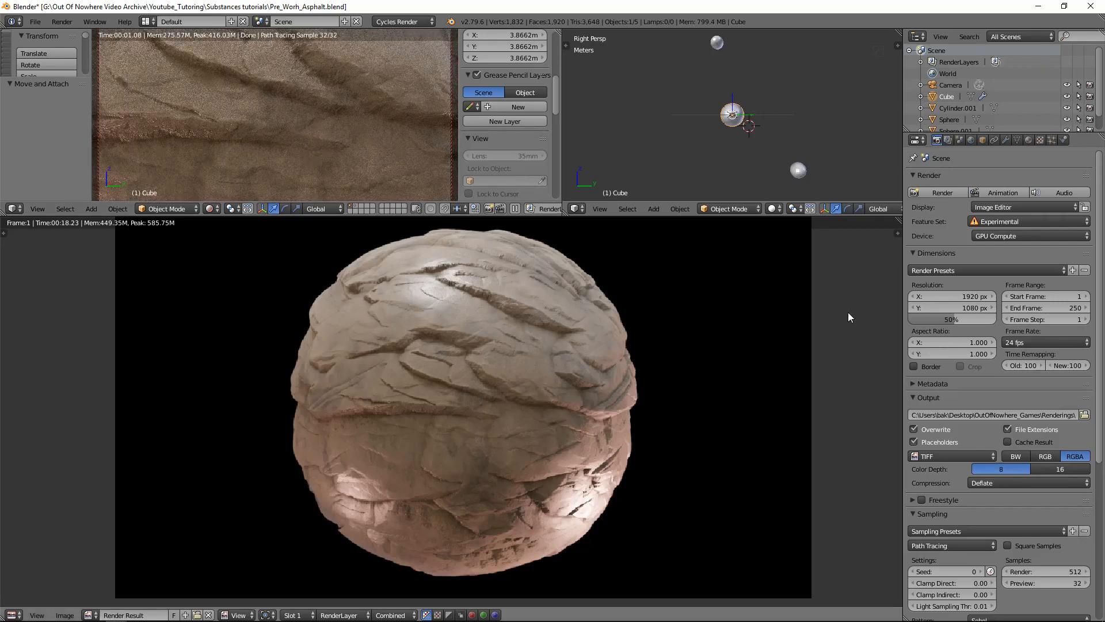
key("F12")
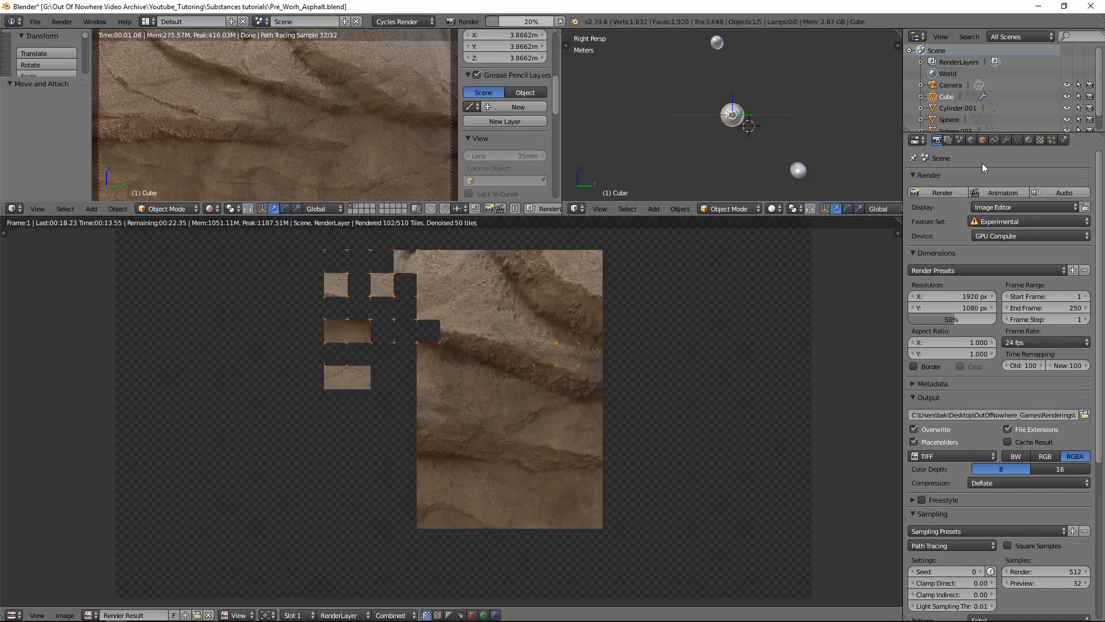
Set the strength of the world's DSC_0284.JPG background to 1
left_click(972, 140)
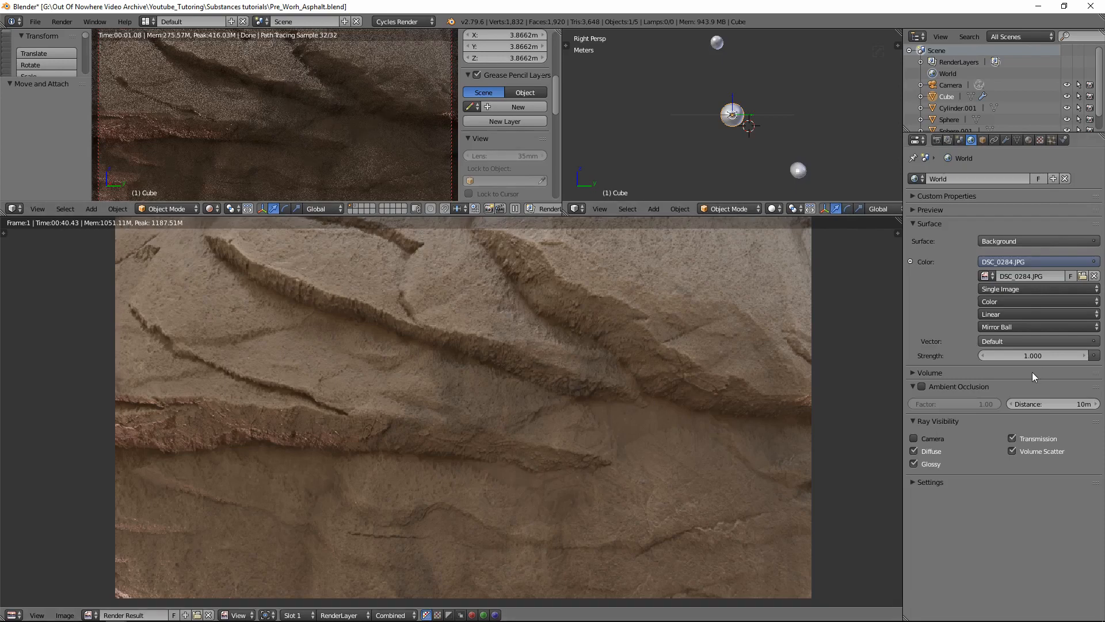
left_click(1047, 357)
left_click(1052, 356)
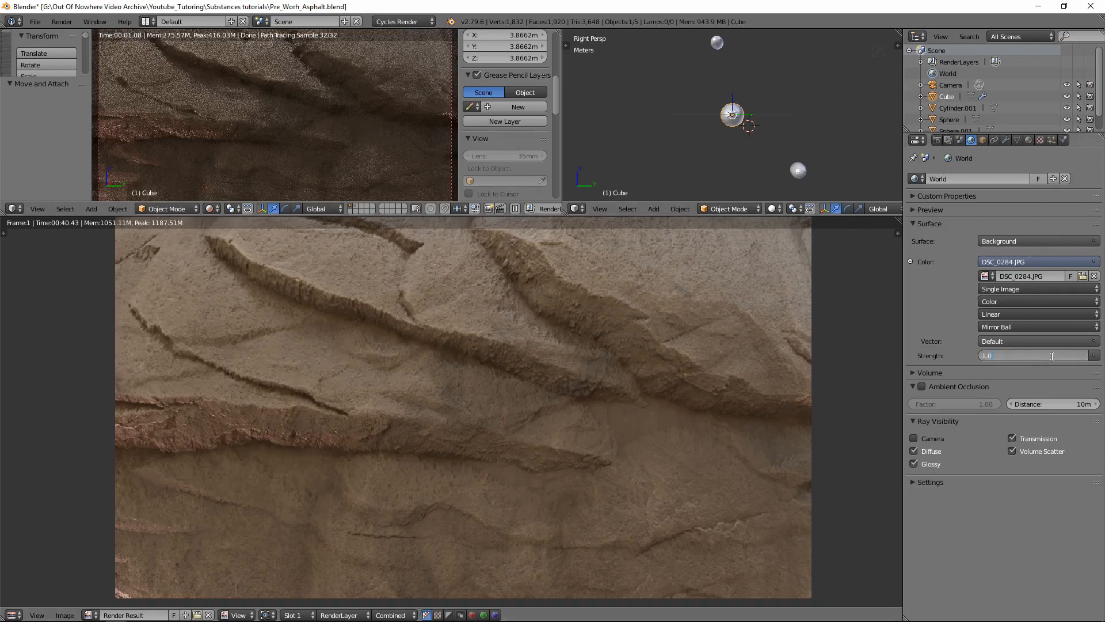
key("Return")
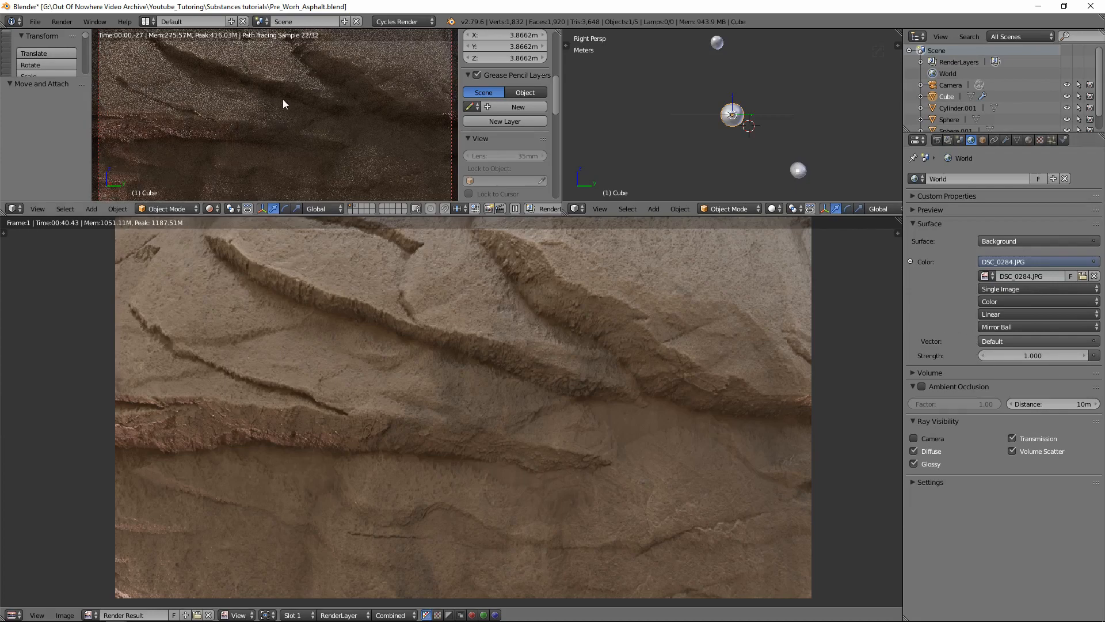
Frame the whole rock sphere in the camera again and render it with the current world lighting
scroll(270, 102, "down", 4)
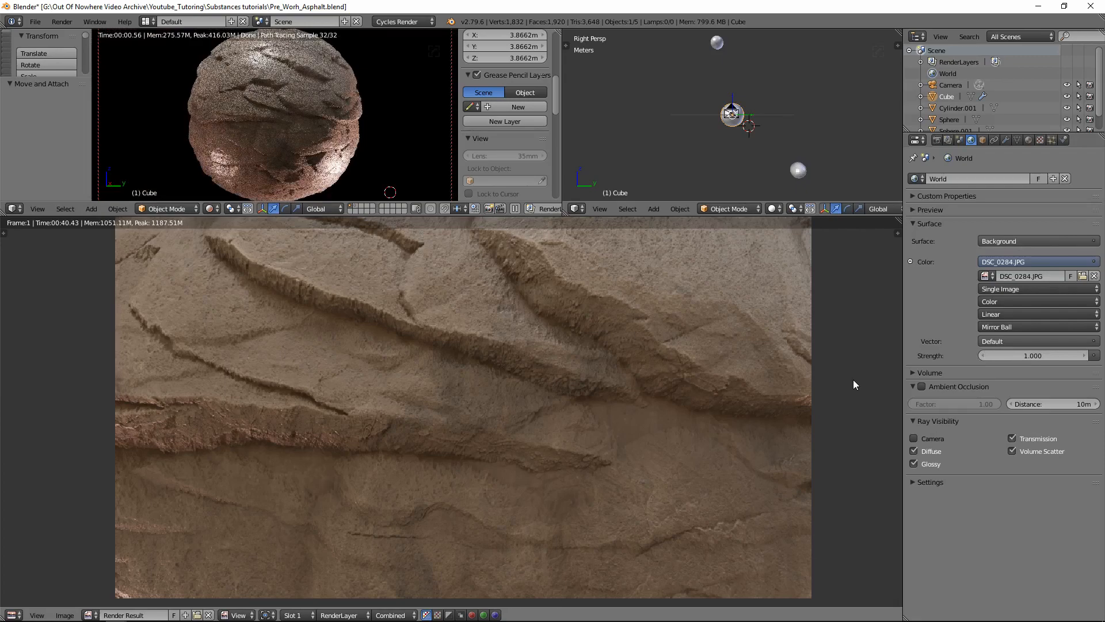
scroll(389, 137, "down", 1)
scroll(383, 138, "up", 1)
key("F12")
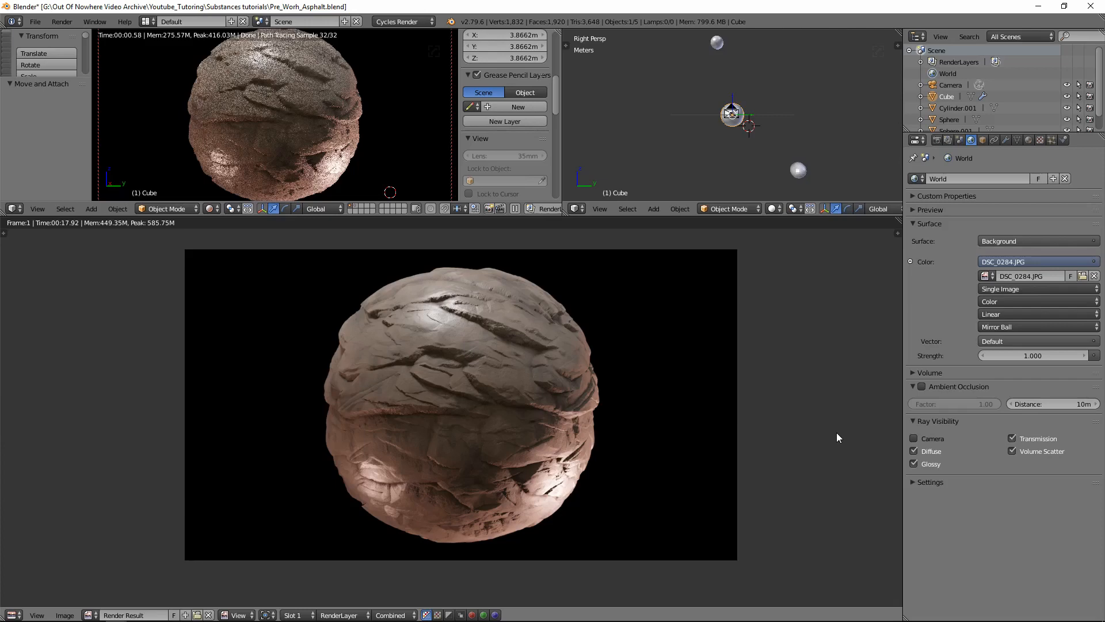
Return to the node tree, preview the Multiply node's output through an emission viewer, and examine the roughness pattern on the sphere up close
key("Escape")
middle_click_drag(568, 348, 497, 346)
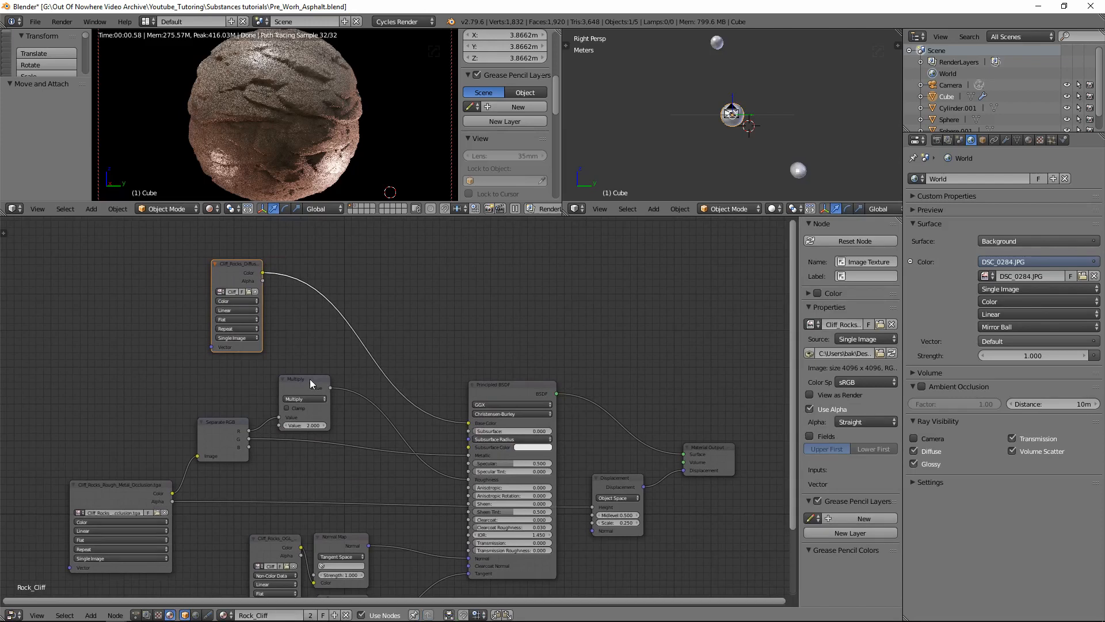
middle_click_drag(311, 379, 337, 379)
left_click(337, 377, "ctrl+shift")
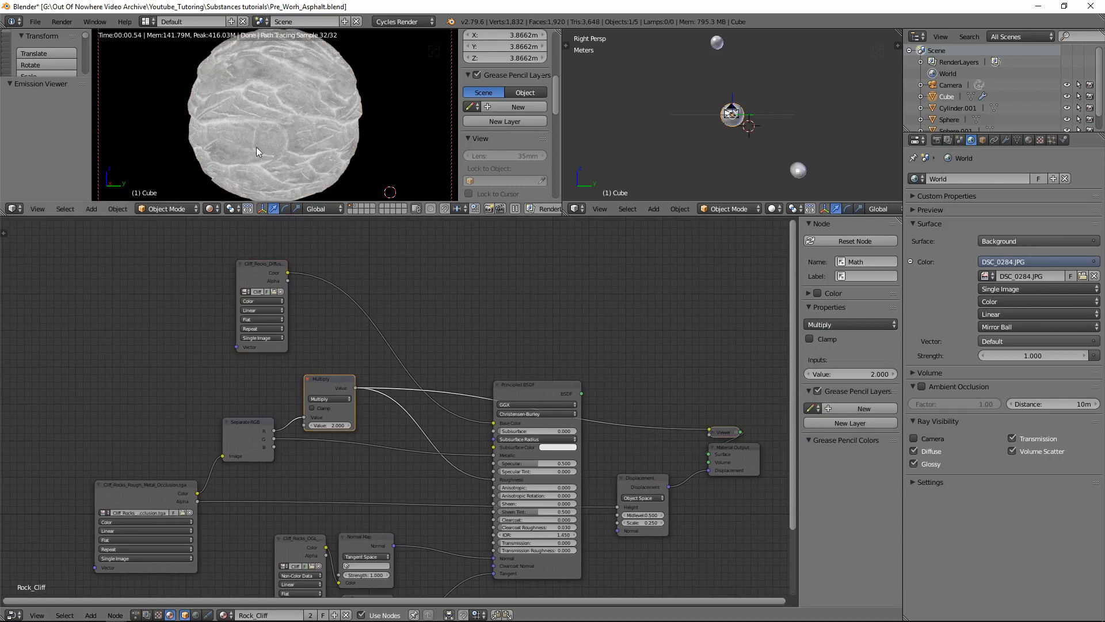
scroll(252, 136, "up", 5)
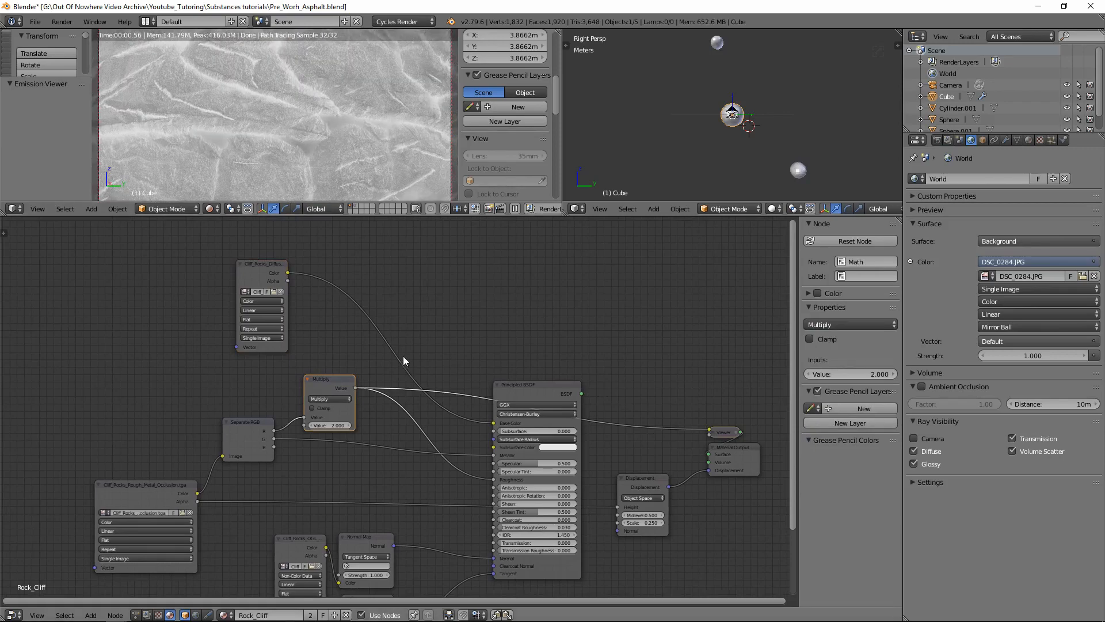
Shift the Multiply node up and away from the Separate RGB node, and set its multiplier value to 1
left_click_drag(335, 381, 340, 359)
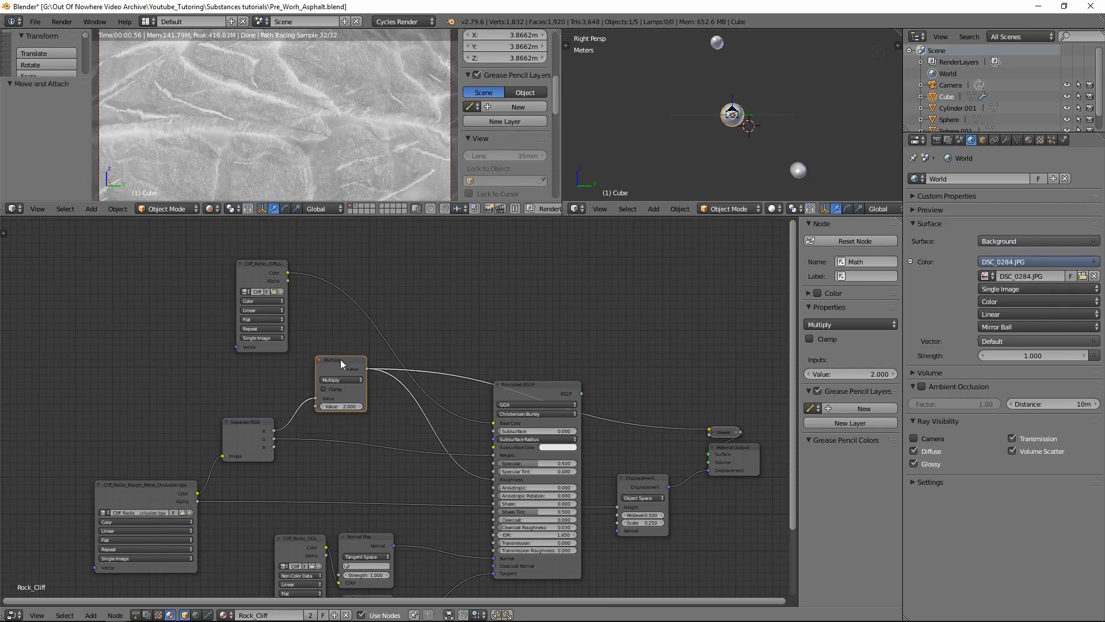
middle_click_drag(273, 390, 308, 387)
left_click(376, 404)
type("1")
key("Return")
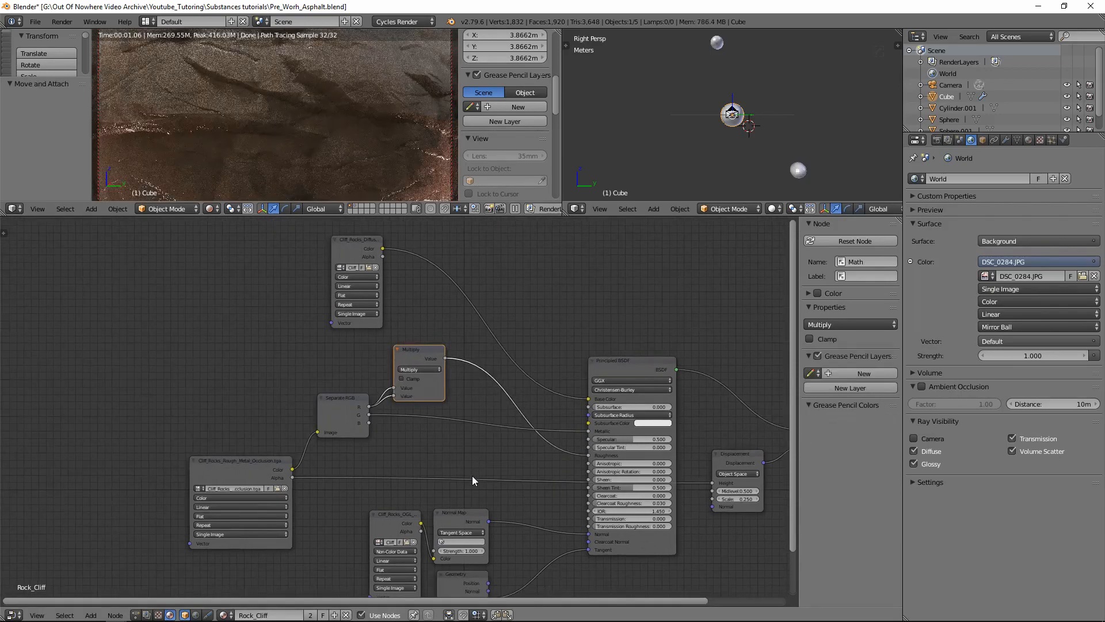
Move the packed Rough_Metal_Occlusion texture, Separate RGB and Multiply nodes together away from the Principled BSDF to make room
left_click_drag(461, 463, 196, 370)
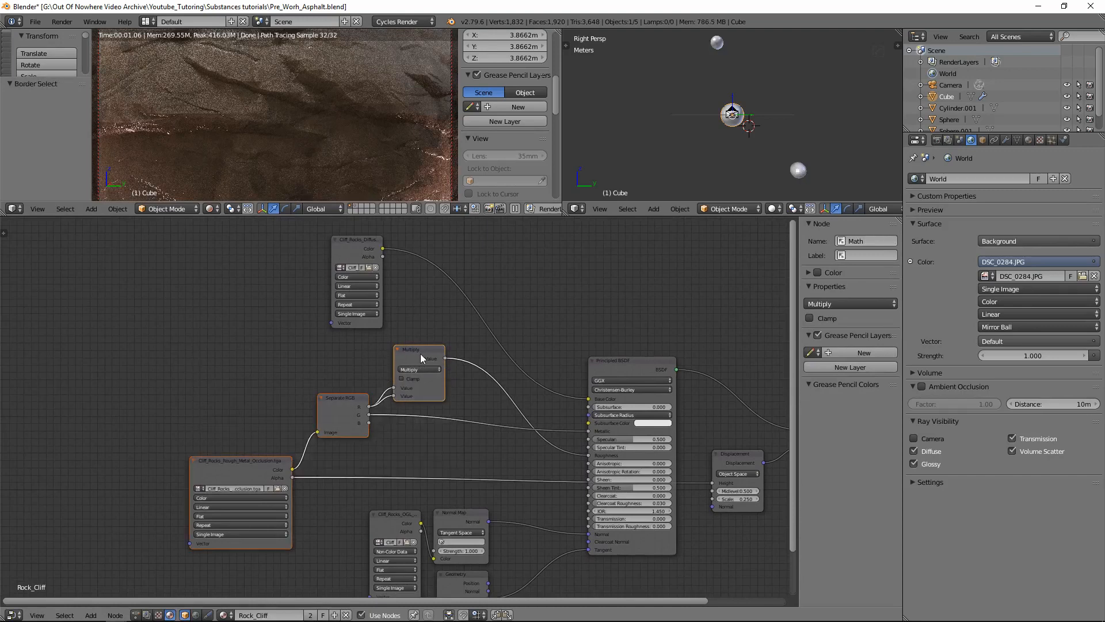
mouse_move(420, 354)
left_mouse_down()
mouse_move(366, 365)
mouse_move(413, 361)
left_mouse_up()
left_click_drag(421, 464, 253, 382)
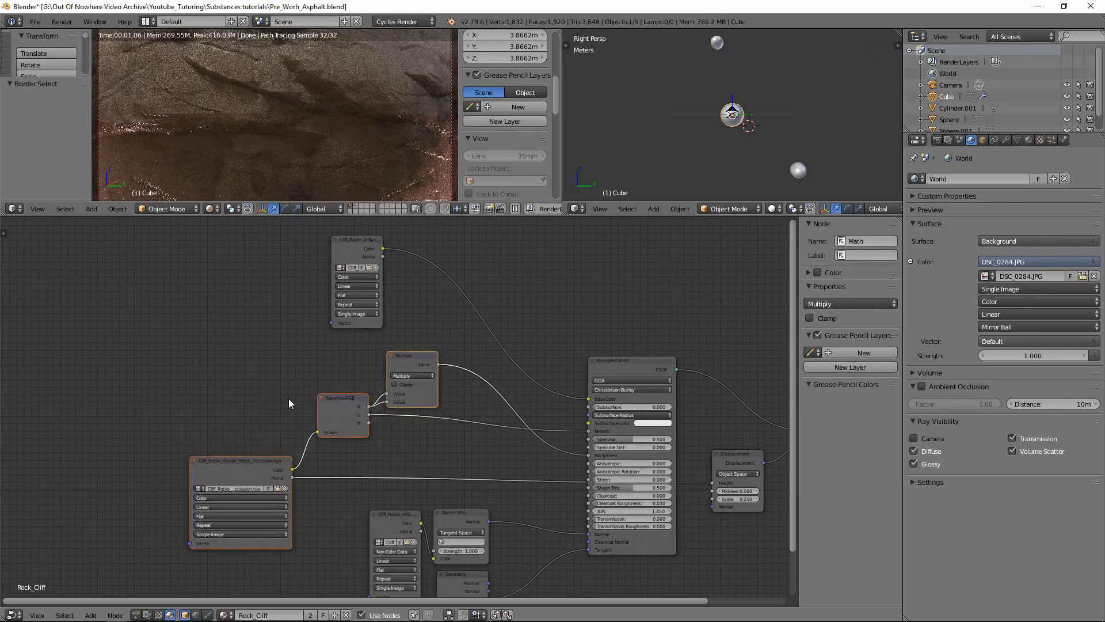
key("g")
left_click(241, 438)
Duplicate the roughness Multiply node, insert the copy before the Roughness input with a value of 2, and place it beside the original
left_click(270, 365)
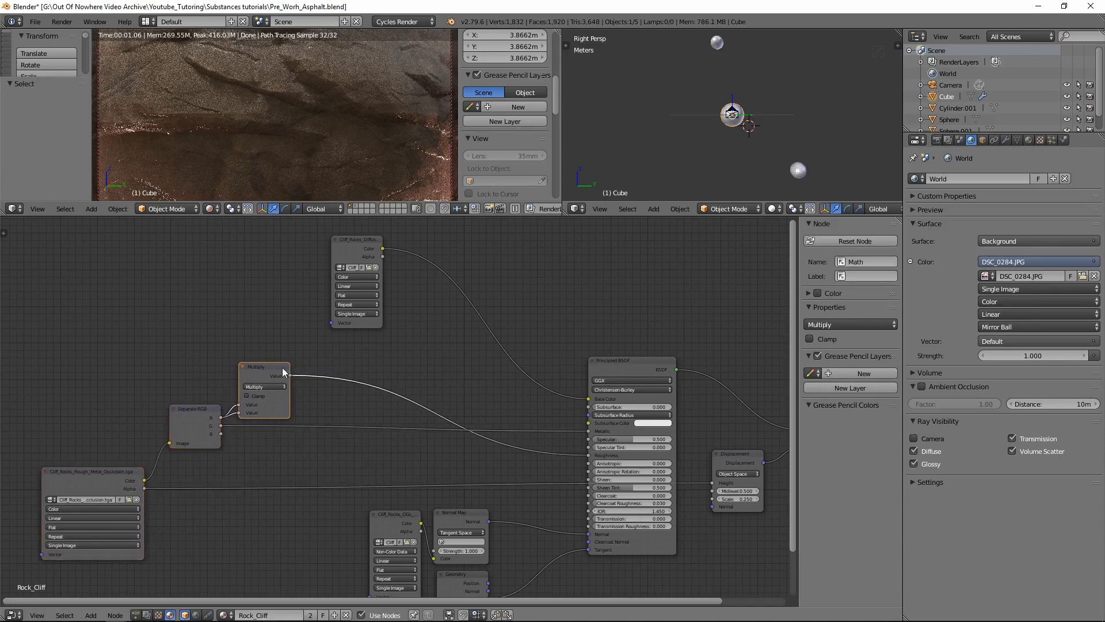
key("shift+d")
left_click(374, 367)
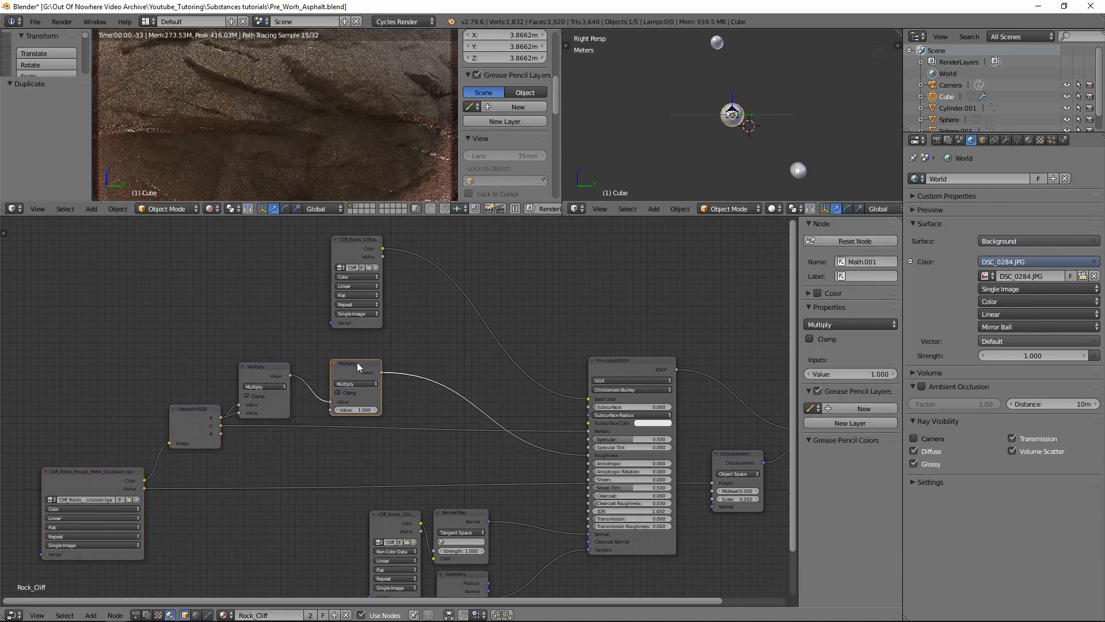
type("2")
key("Return")
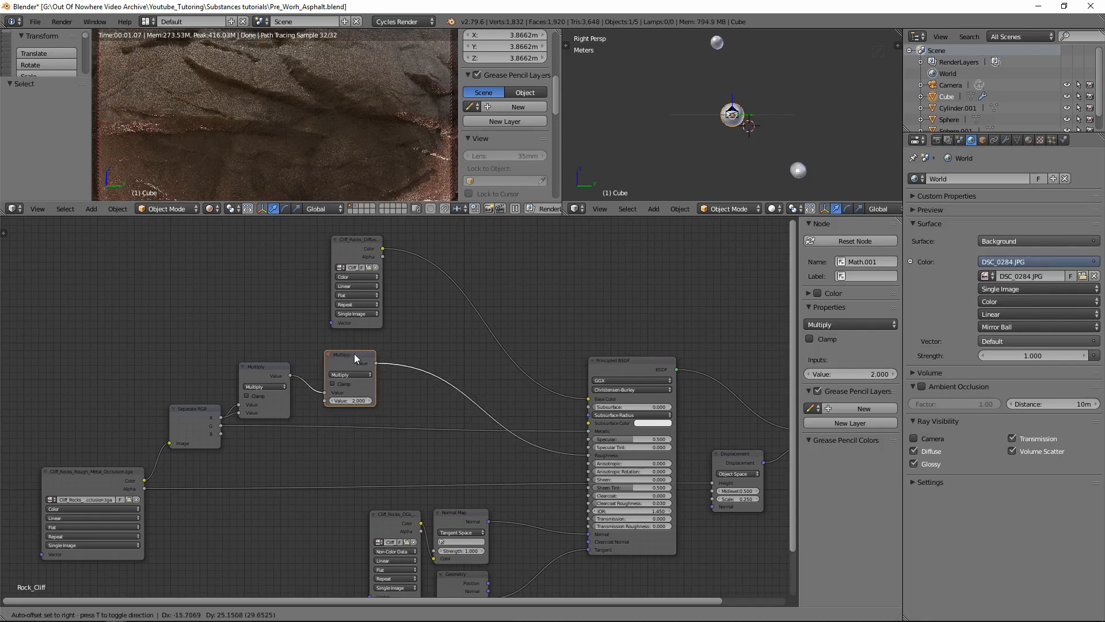
left_click_drag(357, 364, 343, 358)
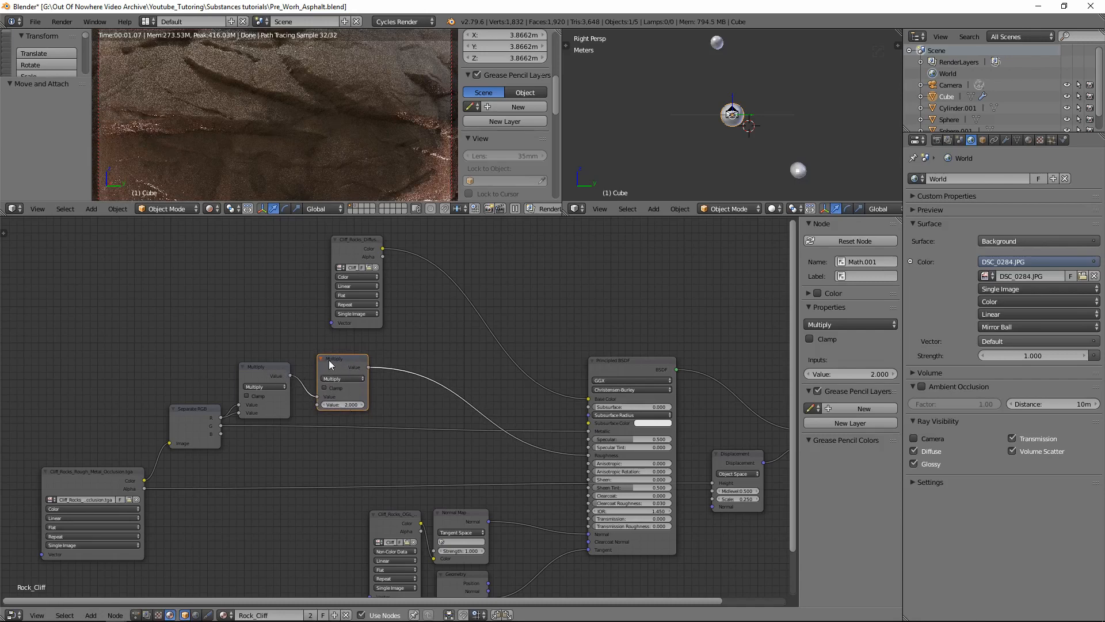
left_click_drag(329, 363, 328, 377)
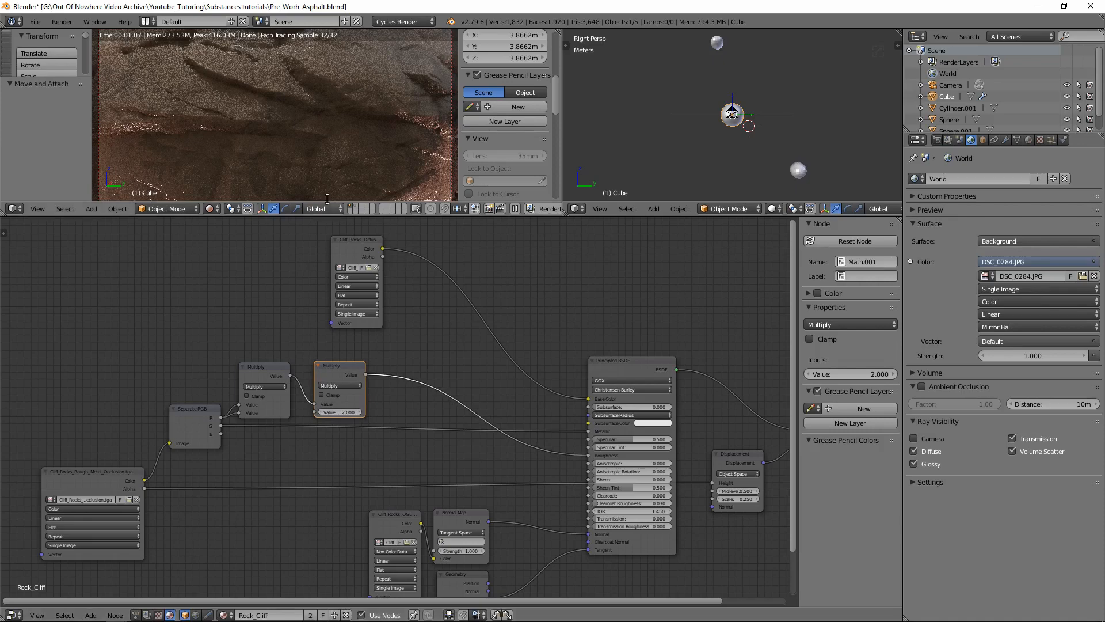
Frame the whole rock sphere in the camera view, render it with the doubled roughness, and return to the node tree
scroll(277, 129, "down", 5)
scroll(277, 129, "up", 1)
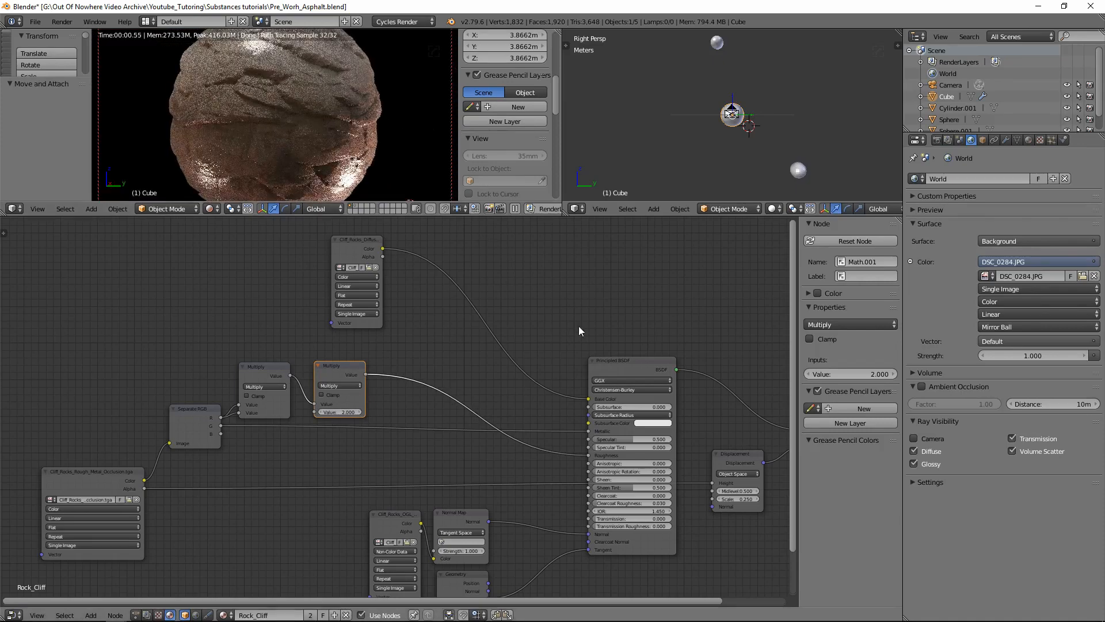
key("F12")
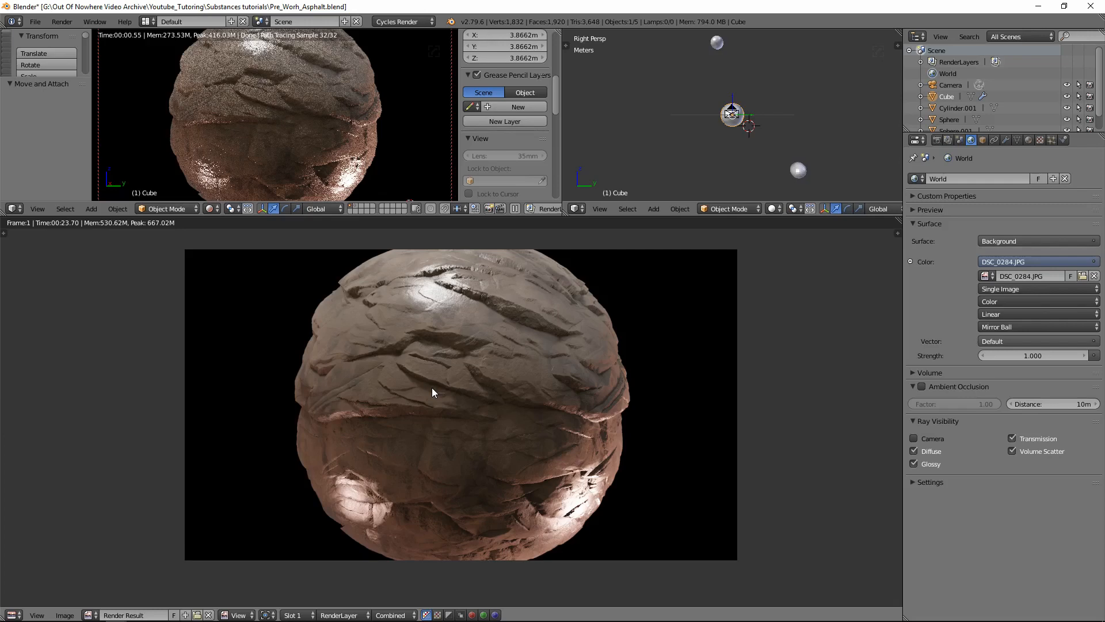
key("Escape")
Move the diffuse texture node farther from the Principled BSDF and insert a MixRGB node on its Base Color link
middle_click_drag(208, 241, 500, 340)
left_click_drag(501, 341, 382, 323)
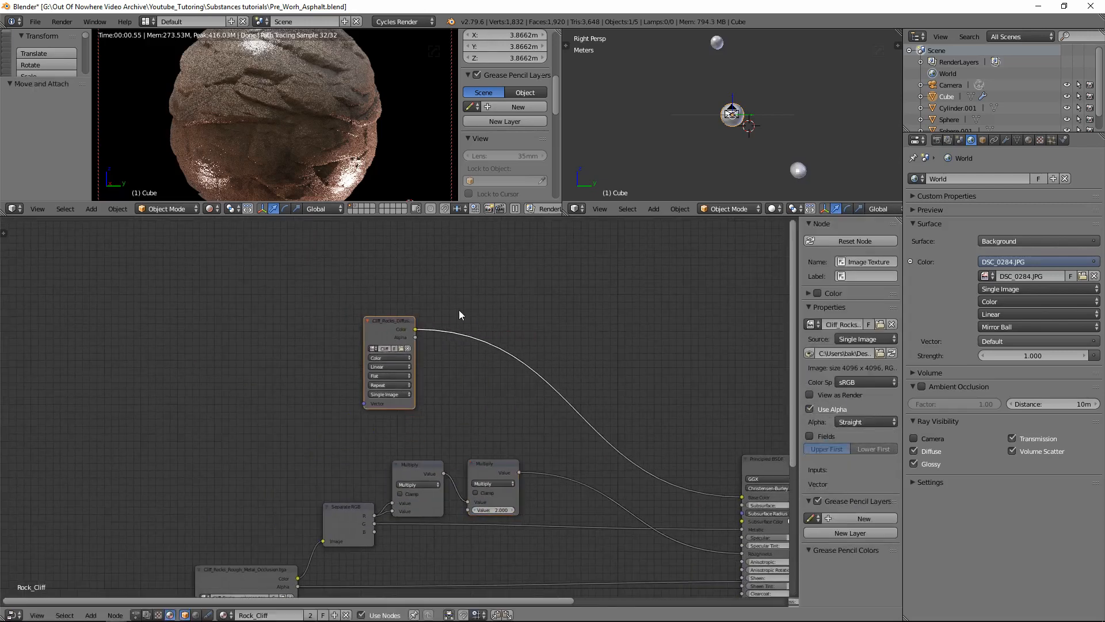
key("shift+a")
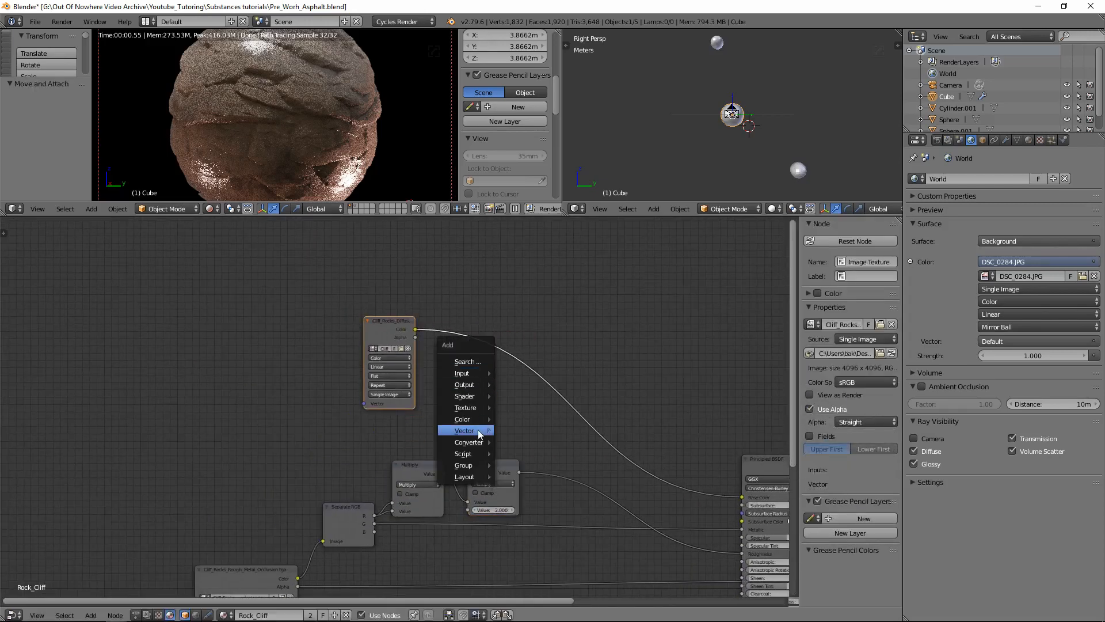
mouse_move(477, 420)
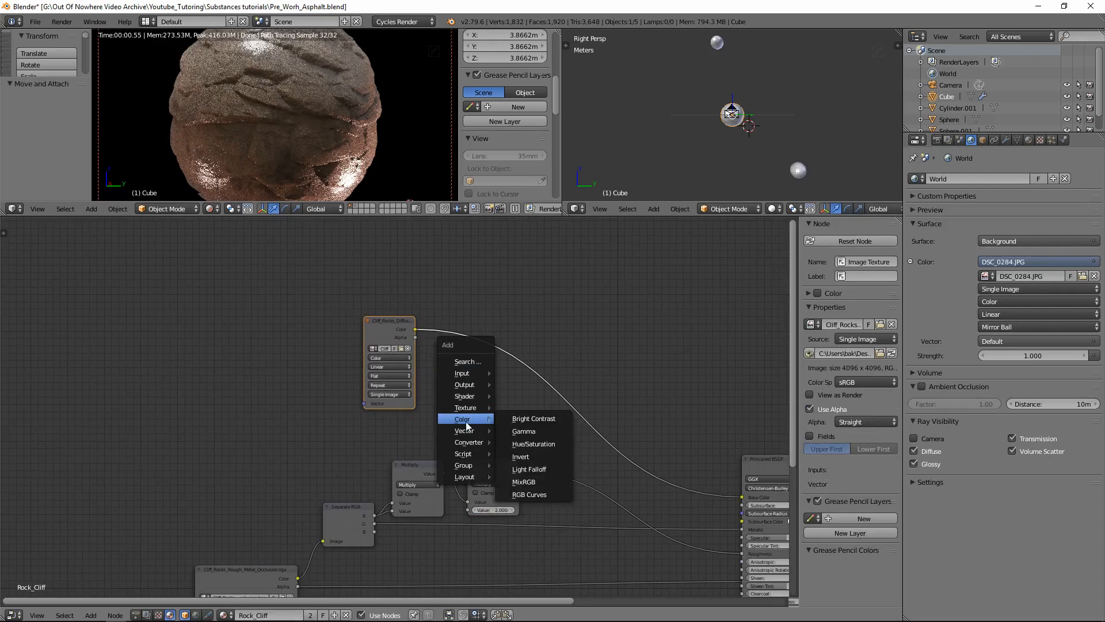
left_click(540, 479)
left_click(481, 318)
Set the MixRGB node's blend type to Multiply and link the diffuse texture's Color output to Color2 as well
left_click(502, 341)
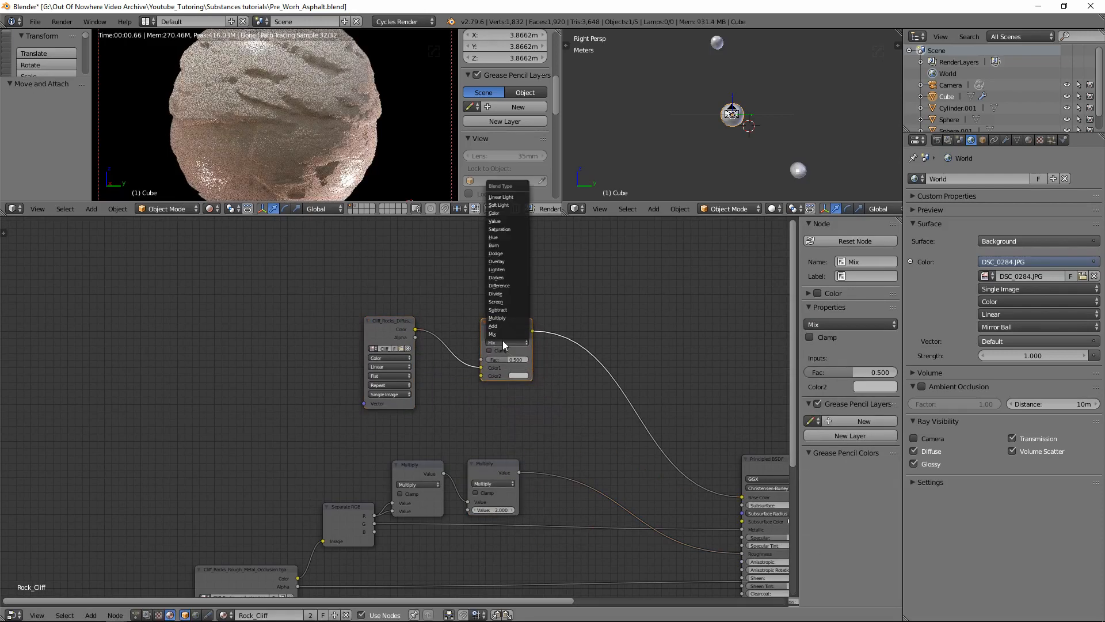
left_click(502, 317)
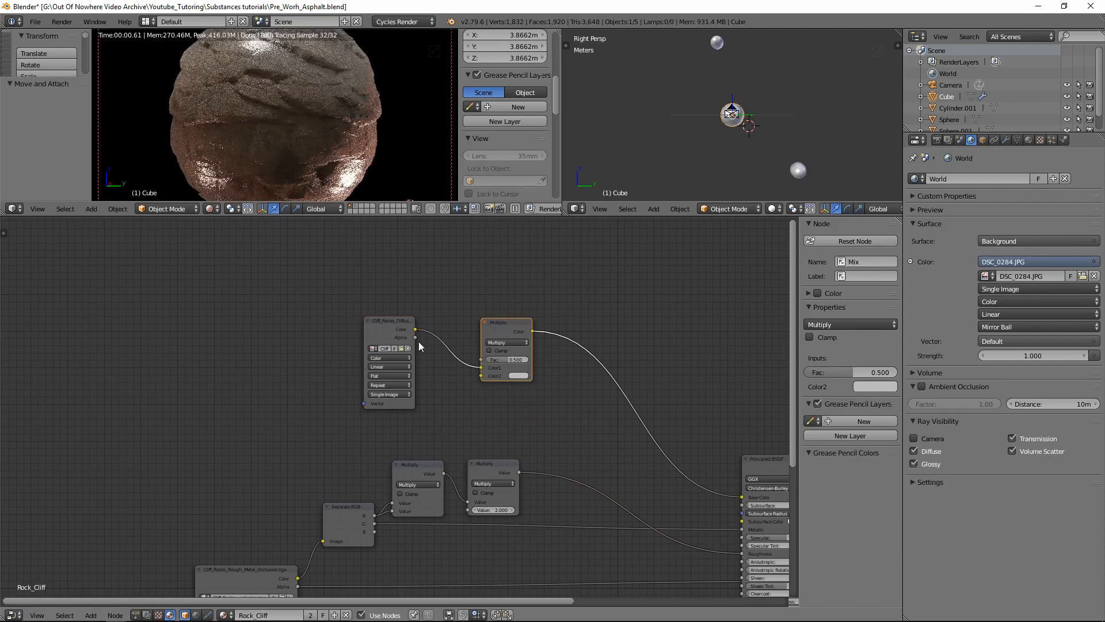
left_click_drag(416, 334, 481, 376)
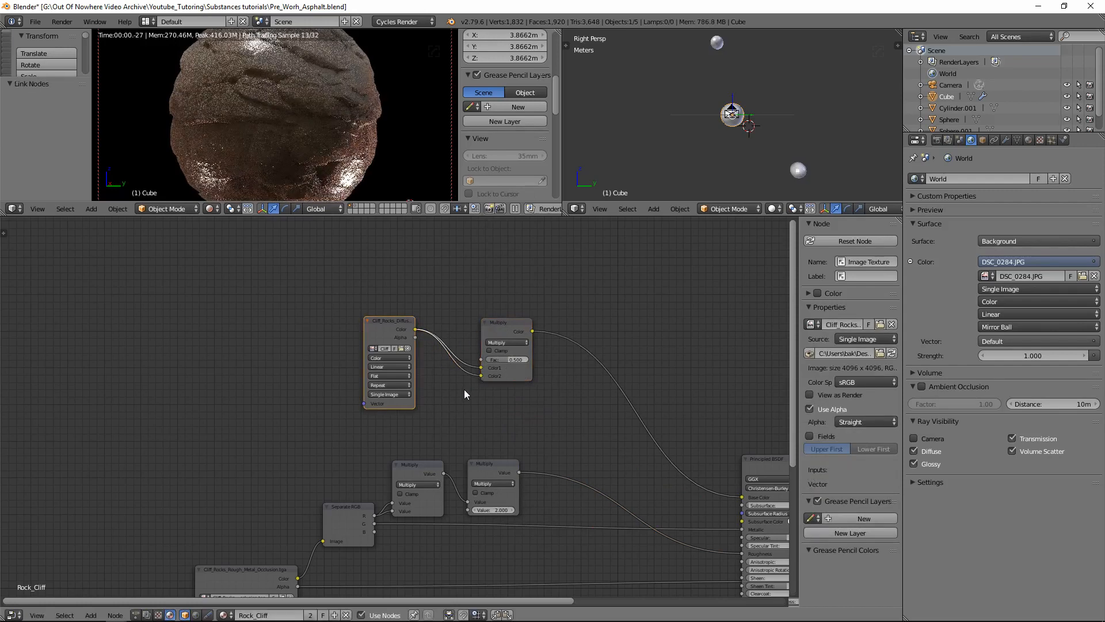
Preview the diffuse Multiply node through an emission viewer and compare it with the unmodified diffuse texture
middle_click_drag(535, 353, 361, 358)
left_click(291, 331, "ctrl+shift")
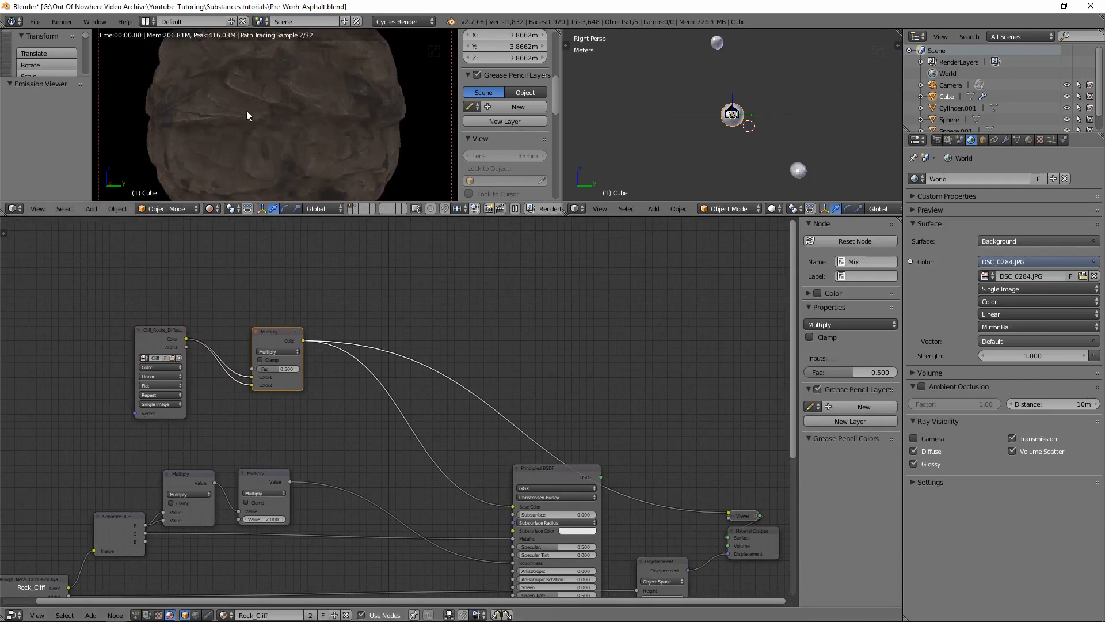
middle_click_drag(292, 284, 229, 298)
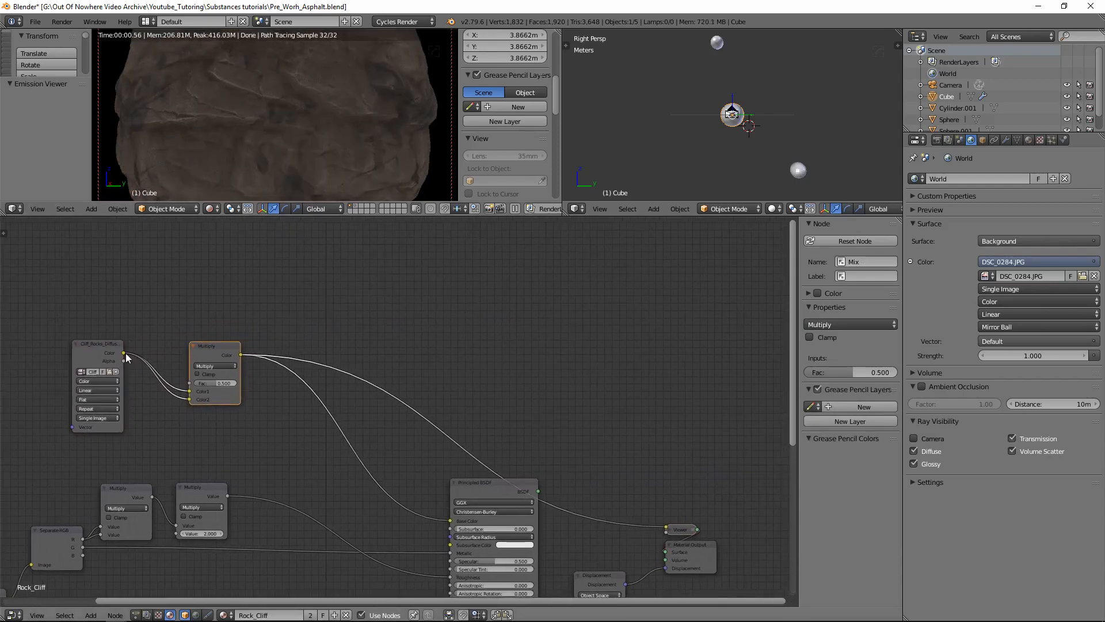
left_click_drag(123, 353, 667, 527)
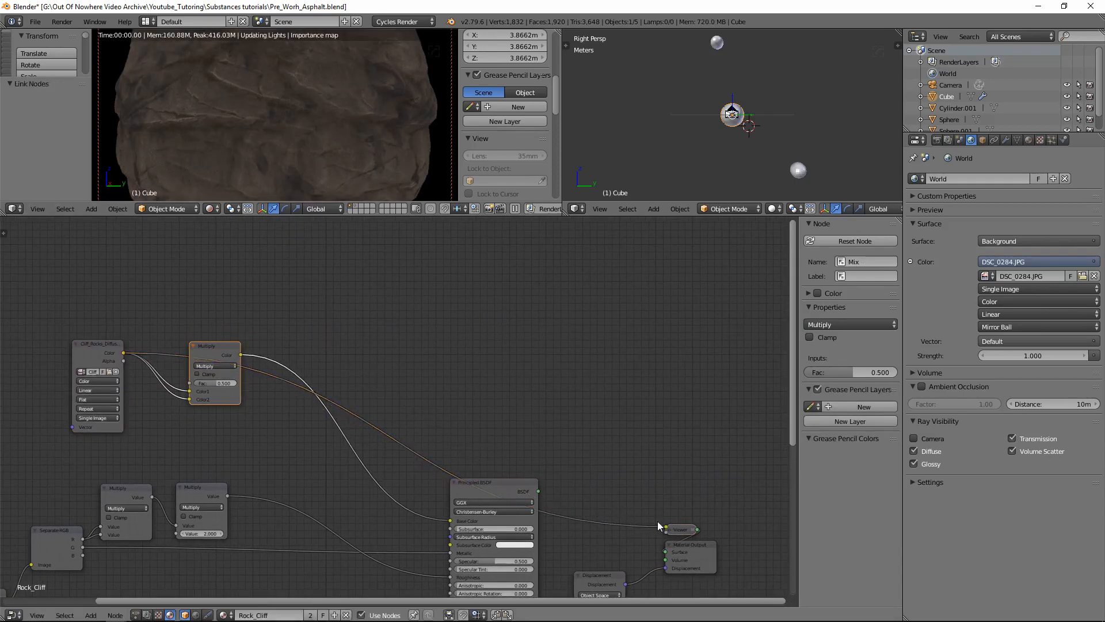
left_click(231, 349, "ctrl+shift")
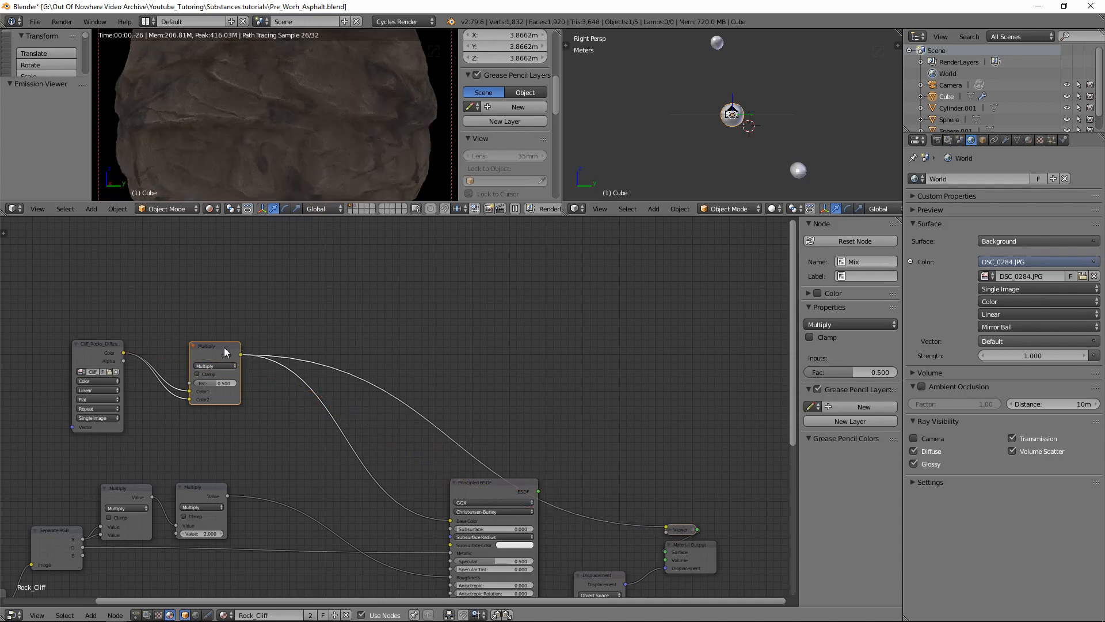
Try a stronger factor on the diffuse Multiply node, set it to 0.5, and move the node closer to the texture
middle_click_drag(256, 334, 370, 347)
left_click_drag(328, 396, 338, 396)
left_click(337, 396)
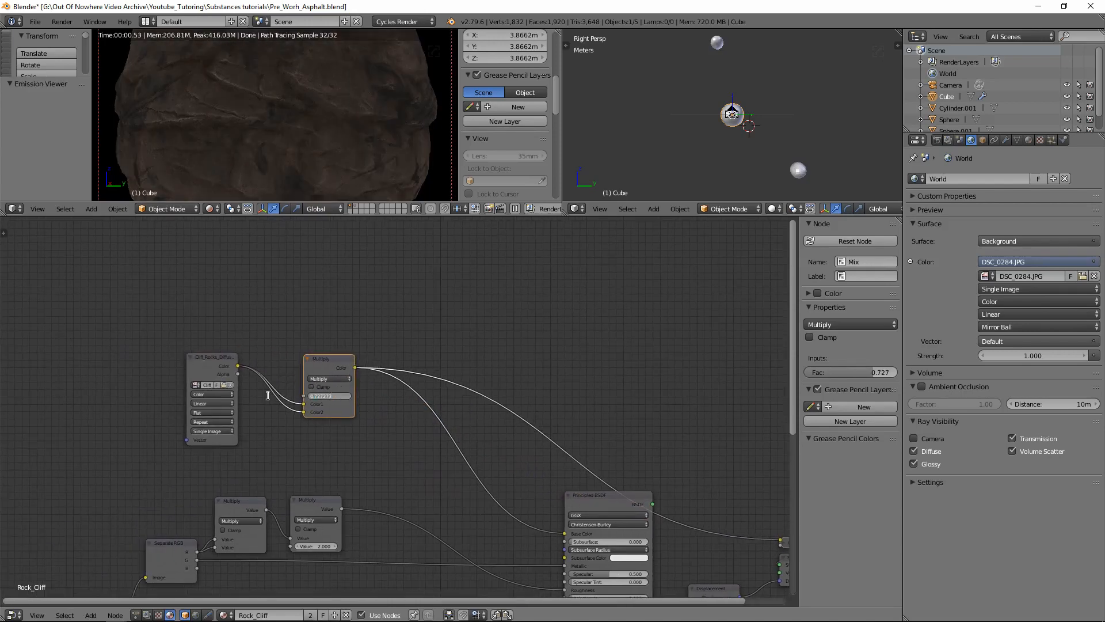
type(".5")
key("Return")
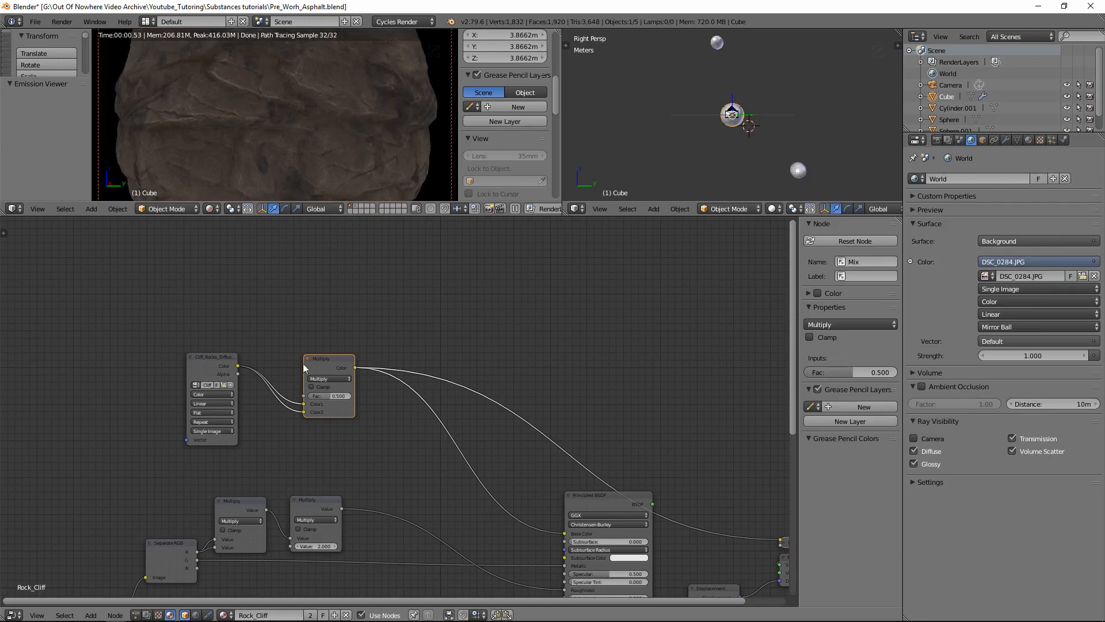
left_click_drag(325, 359, 323, 366)
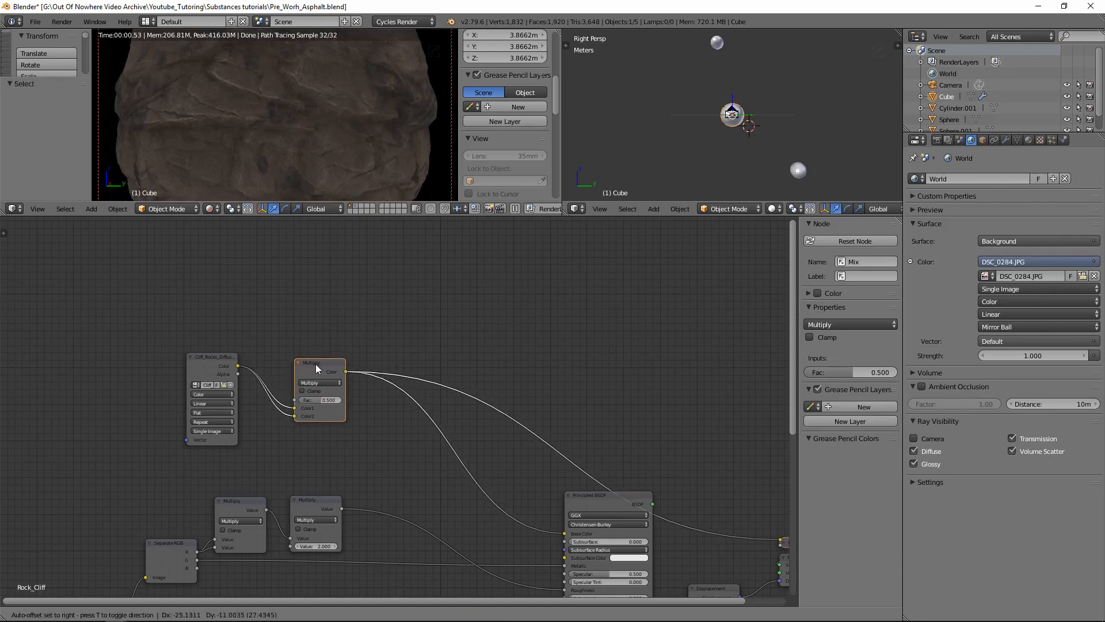
Reconnect the Principled BSDF to the material output, render the sphere with the multiplied diffuse colour, and return to the node tree
middle_click_drag(446, 338, 359, 289)
left_click(520, 451, "ctrl+shift")
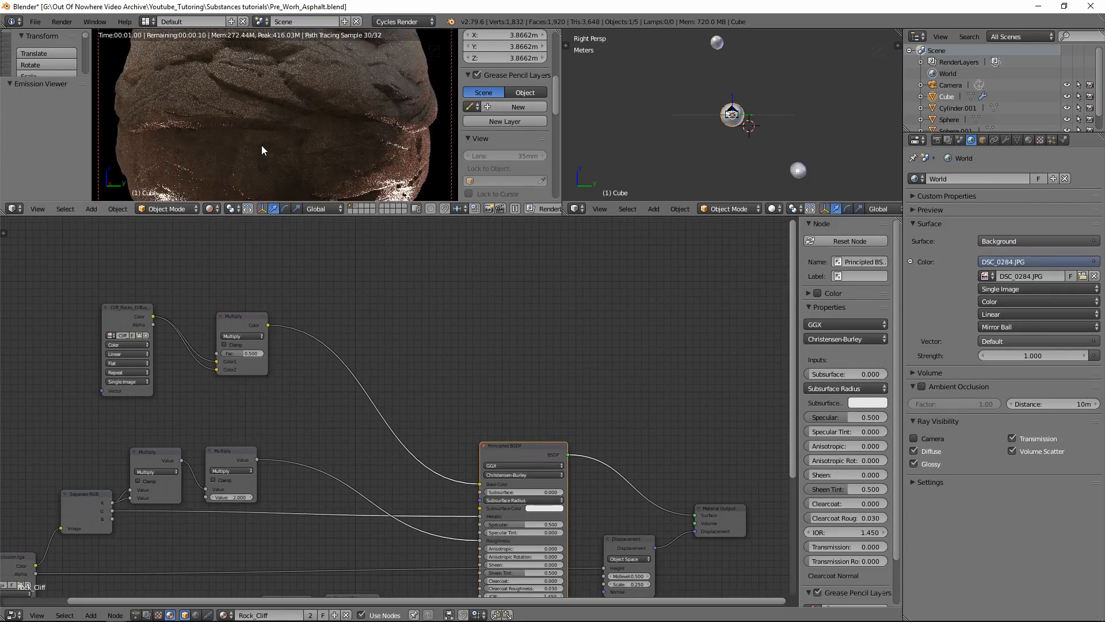
key("F12")
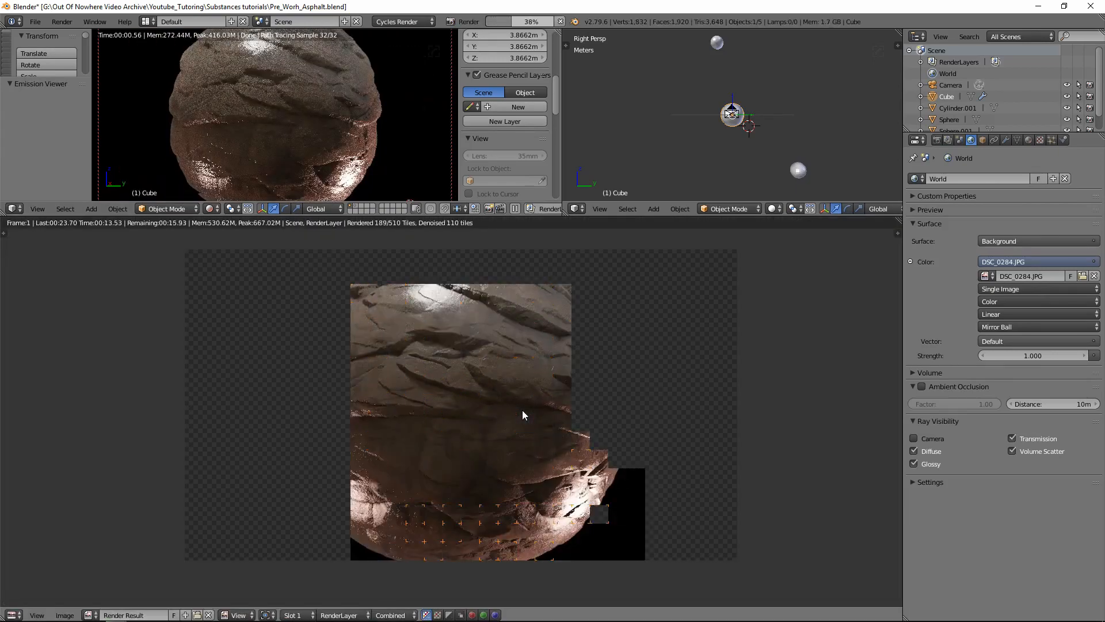
mouse_move(174, 618)
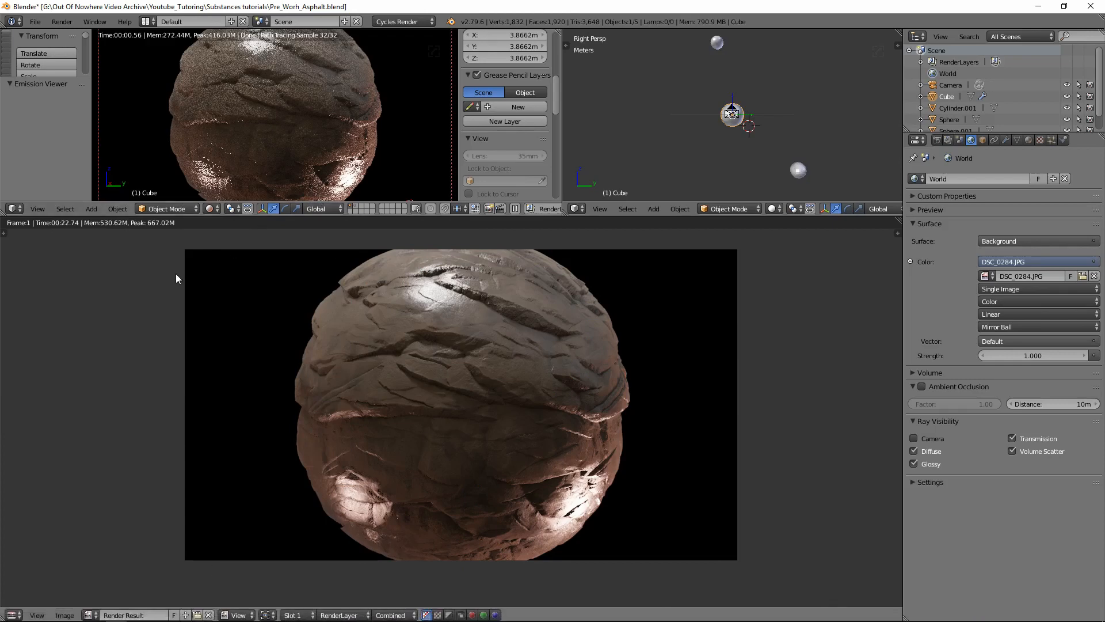
key("Escape")
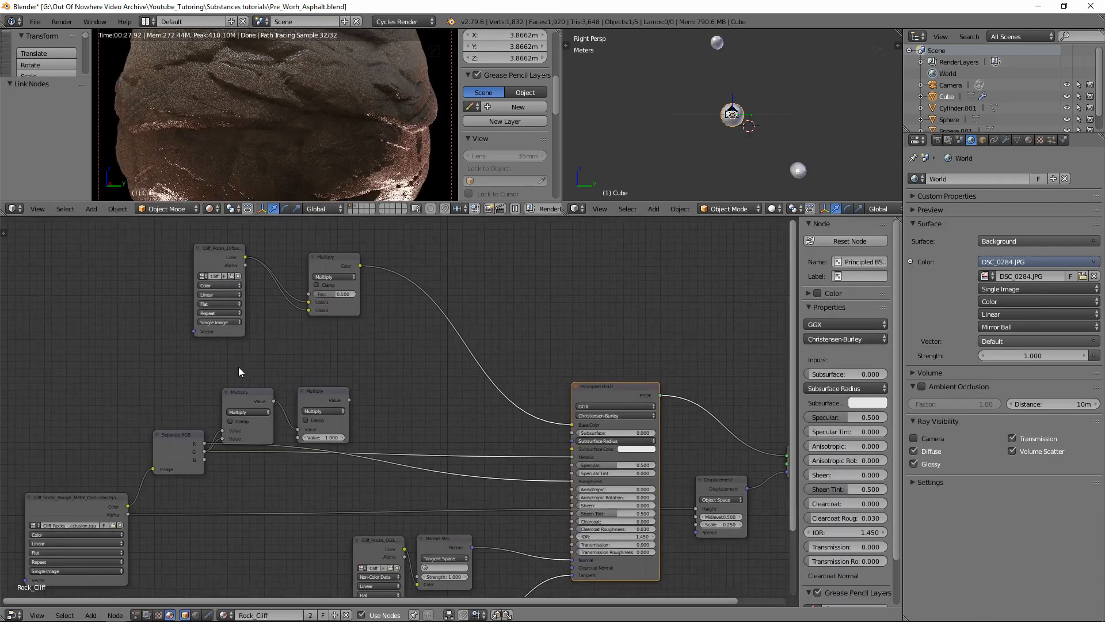
Delete the two chained Multiply nodes beside the Separate RGB node, keeping the Principled BSDF
left_click_drag(241, 374, 335, 407)
key("x")
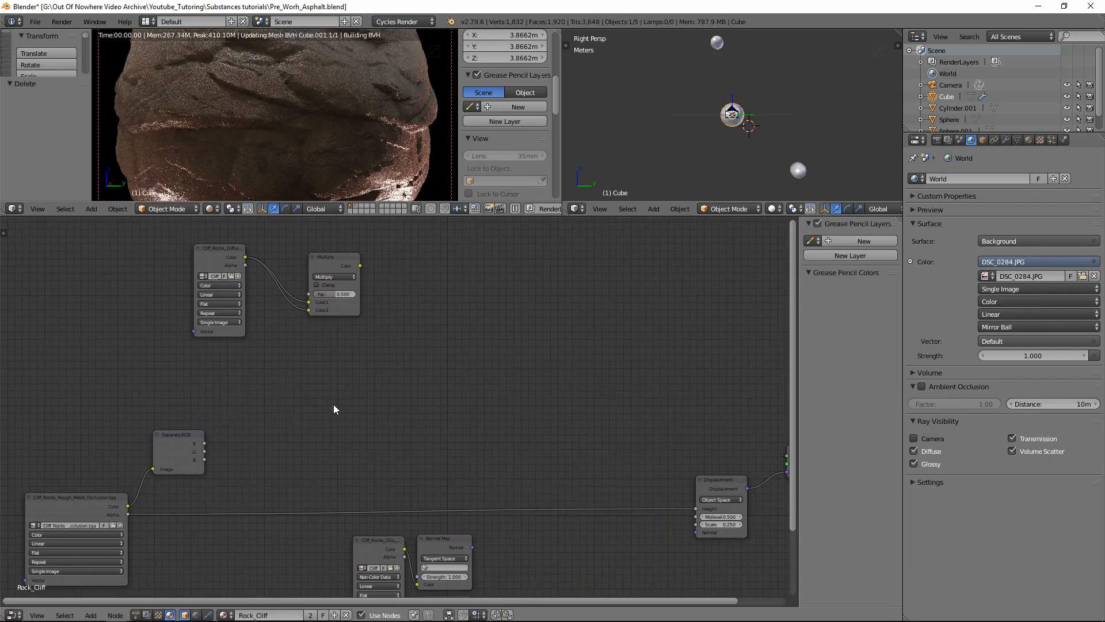
key("ctrl+z")
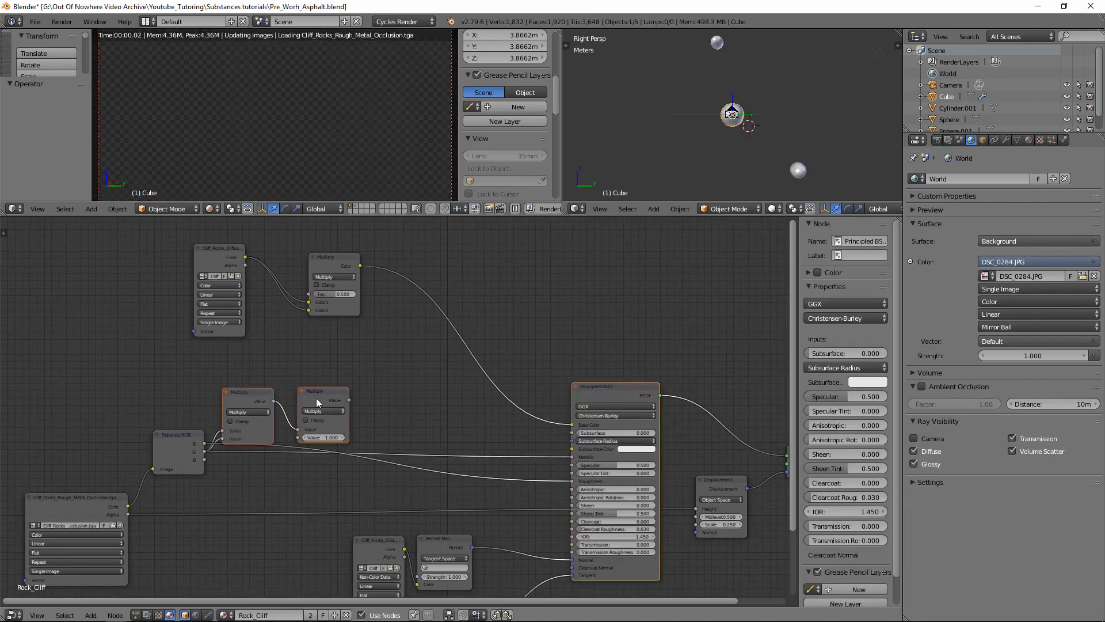
key("x")
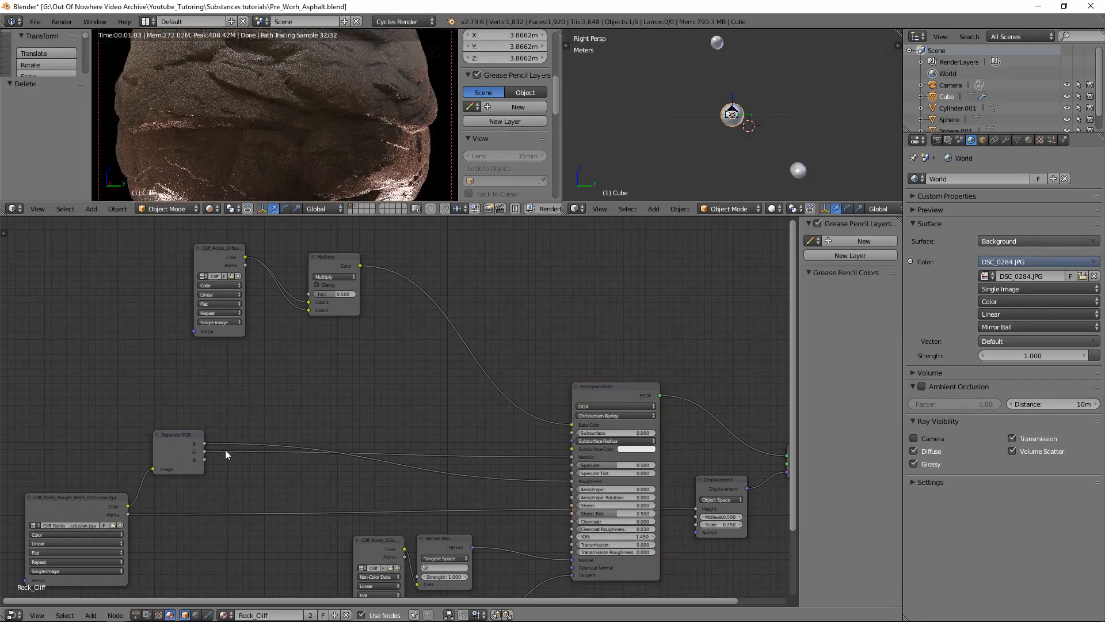
Move the packed texture and Separate RGB nodes closer to the Principled BSDF, placing Separate RGB just above and beside the texture
middle_click_drag(205, 394, 238, 375)
left_click(198, 424)
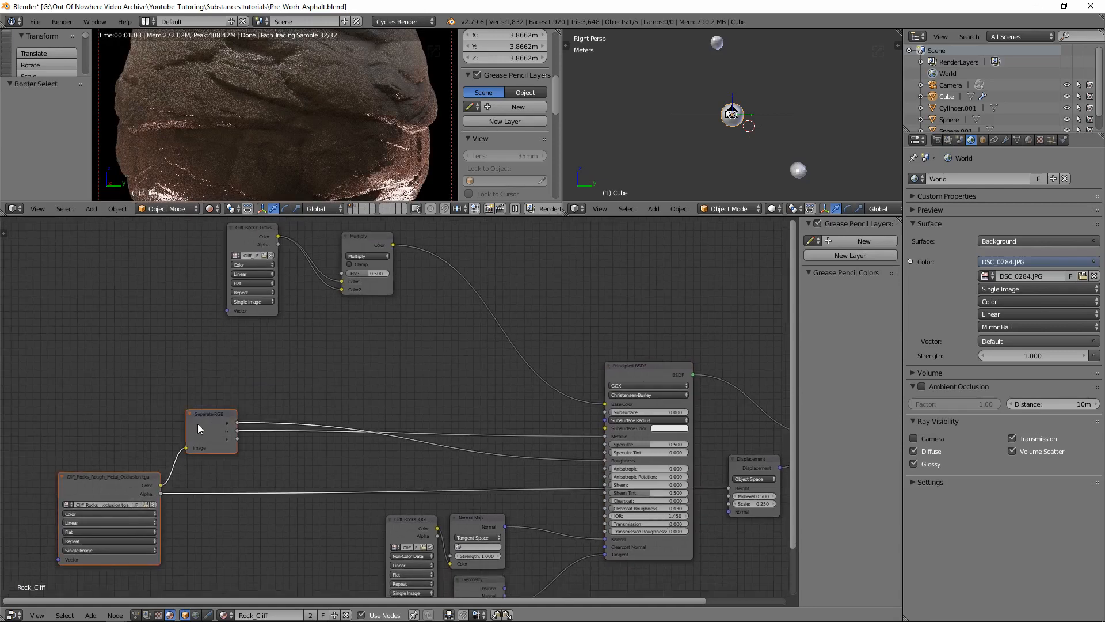
left_click_drag(207, 414, 251, 403)
left_click_drag(210, 448, 113, 537)
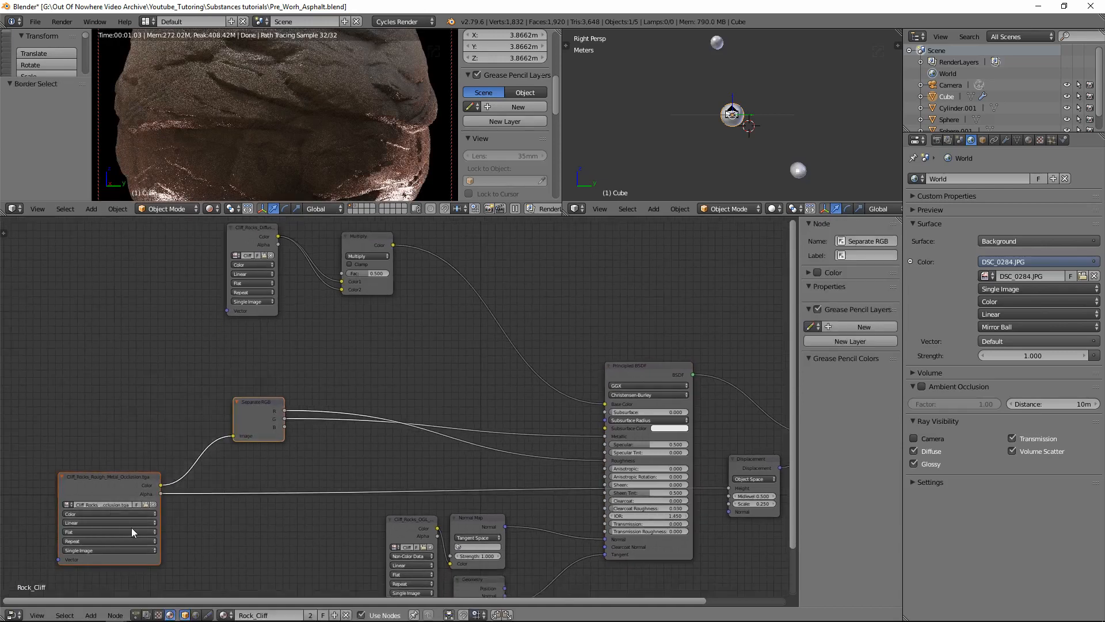
key("g")
left_click(320, 453)
left_click(417, 350)
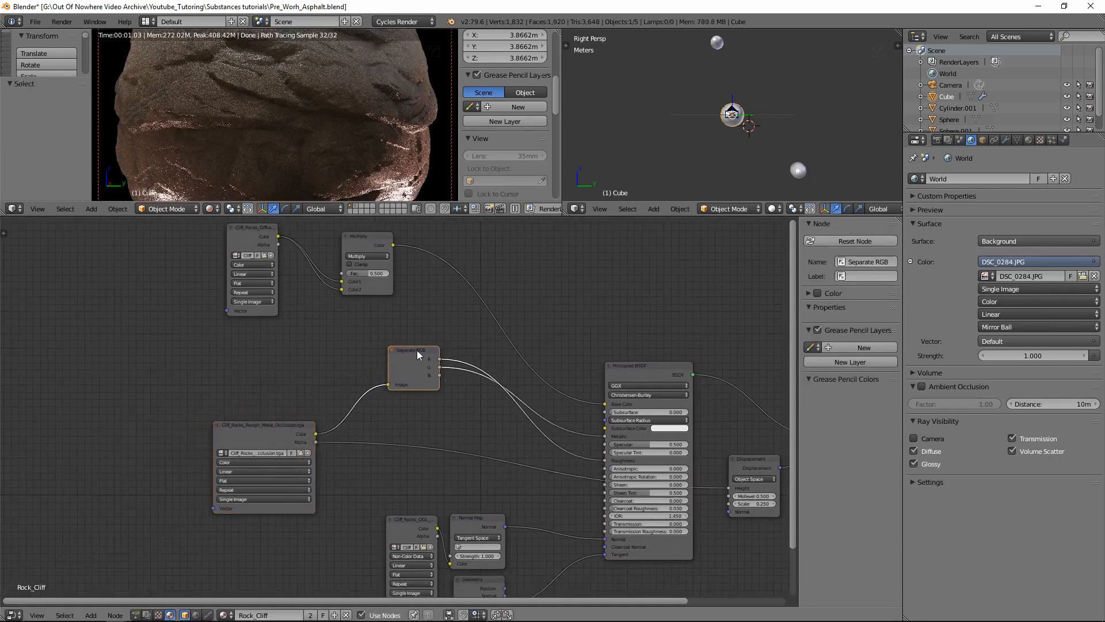
left_click_drag(420, 351, 398, 380)
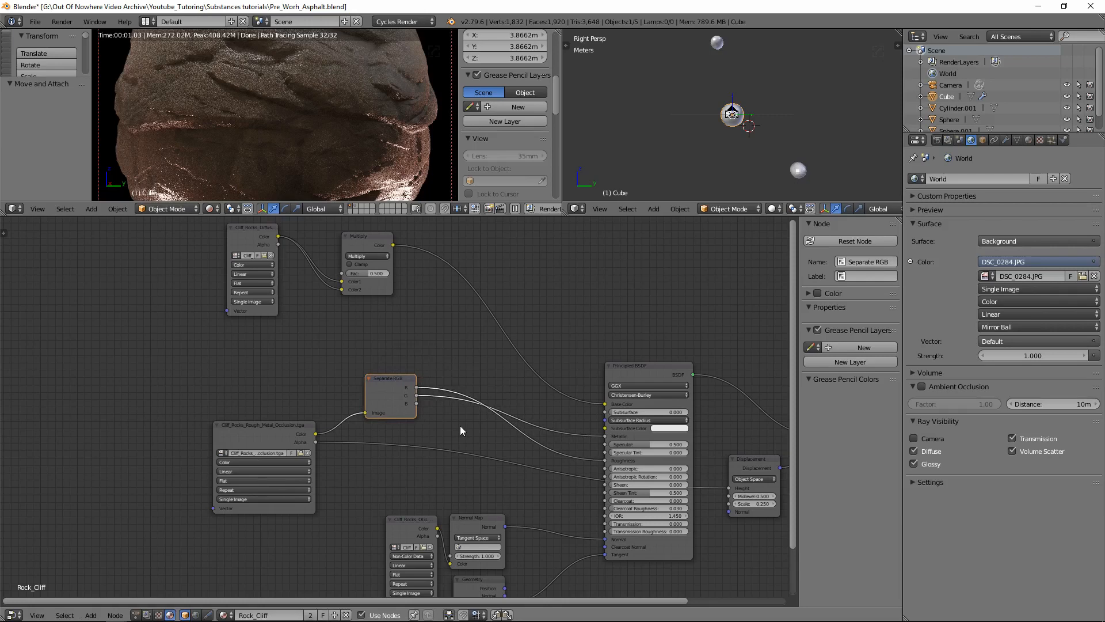
middle_click_drag(461, 427, 443, 439)
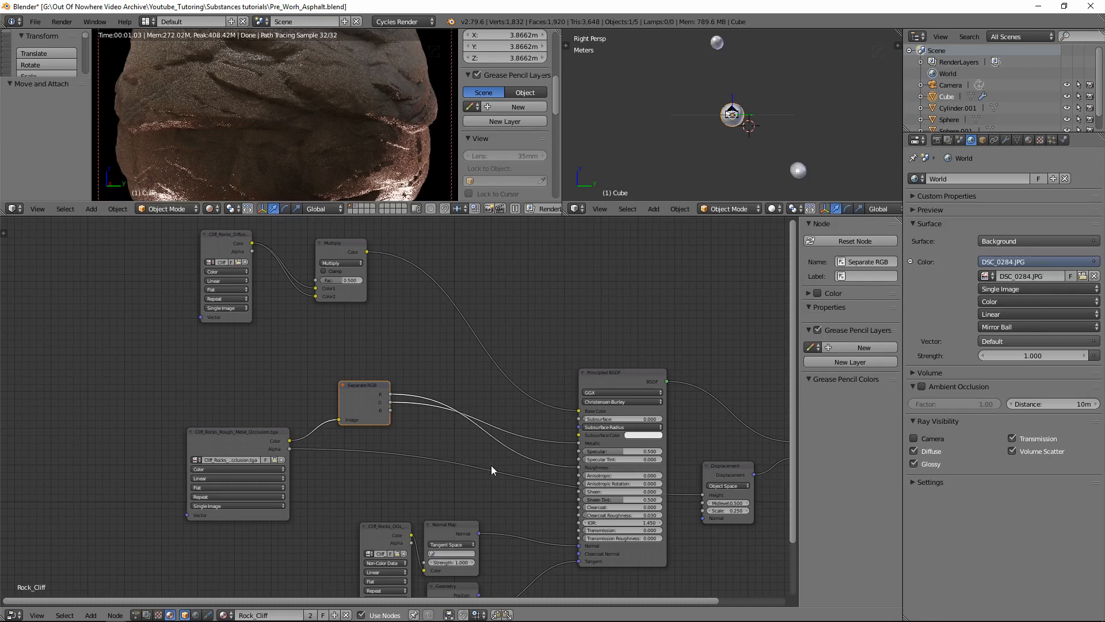
middle_click_drag(491, 465, 440, 409)
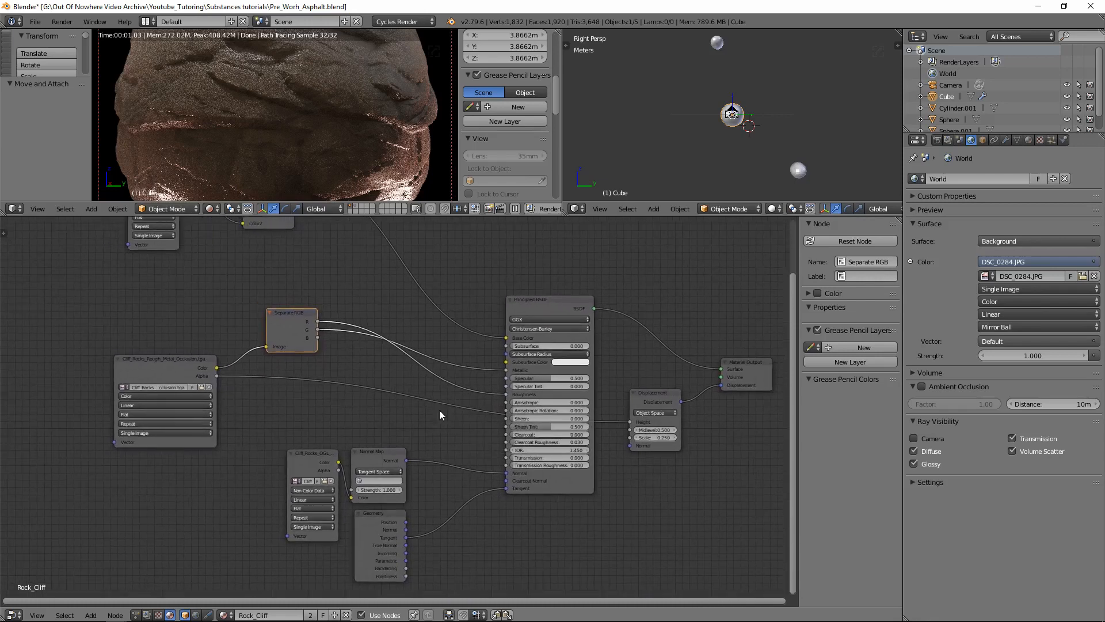
Move the Separate RGB, normal texture and Normal Map nodes slightly up, and bring the packed texture closer to Separate RGB
key("b")
left_click_drag(314, 424, 409, 478)
key("g")
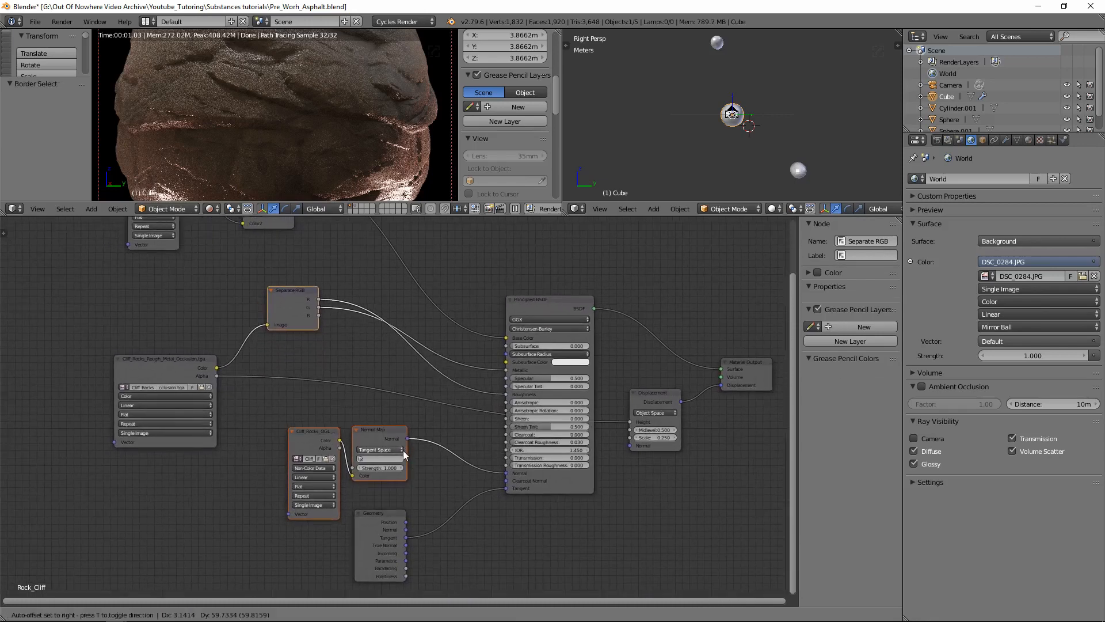
left_click(403, 450)
left_click_drag(185, 361, 216, 340)
middle_click_drag(485, 219, 482, 258)
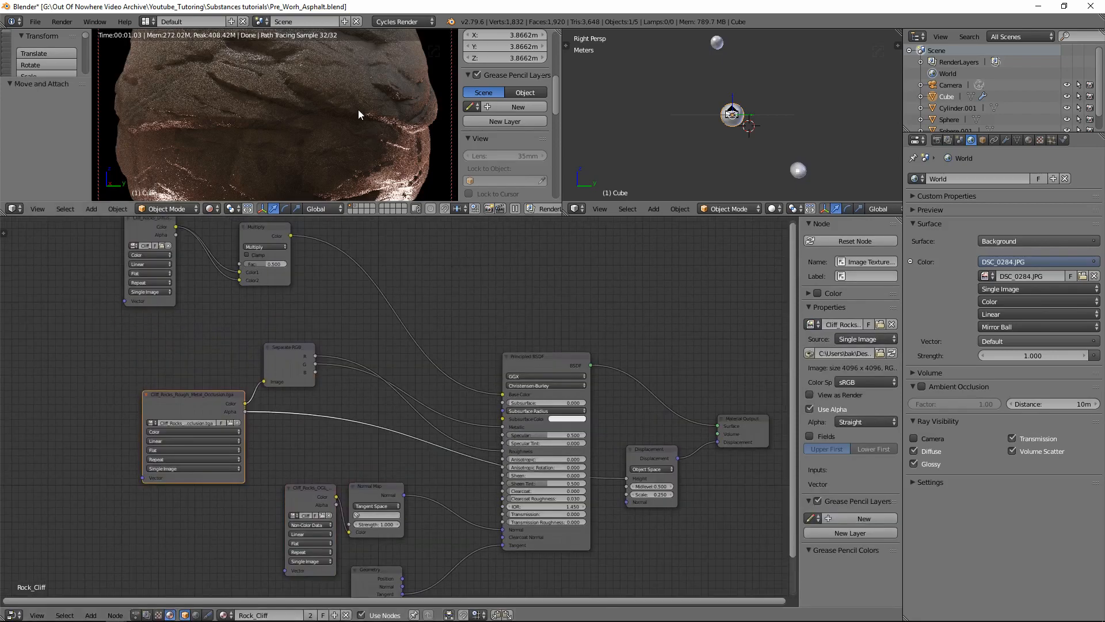
Set the render resolution percentage to 100% at 1920 × 1080 px and render the cliff-rock sphere
scroll(358, 109, "down", 2)
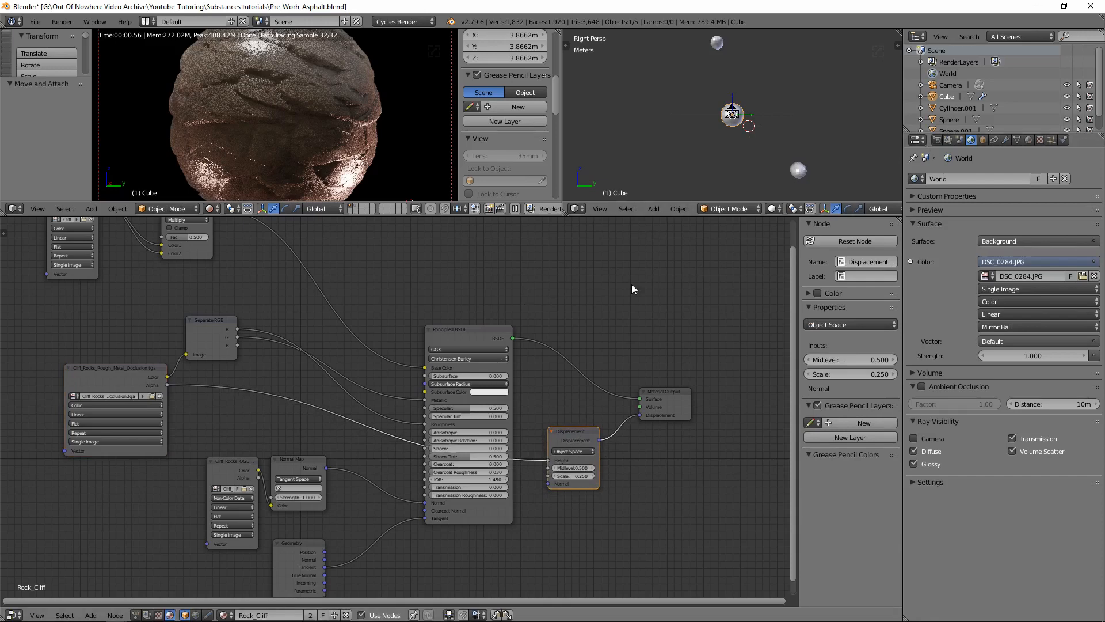
left_click(937, 141)
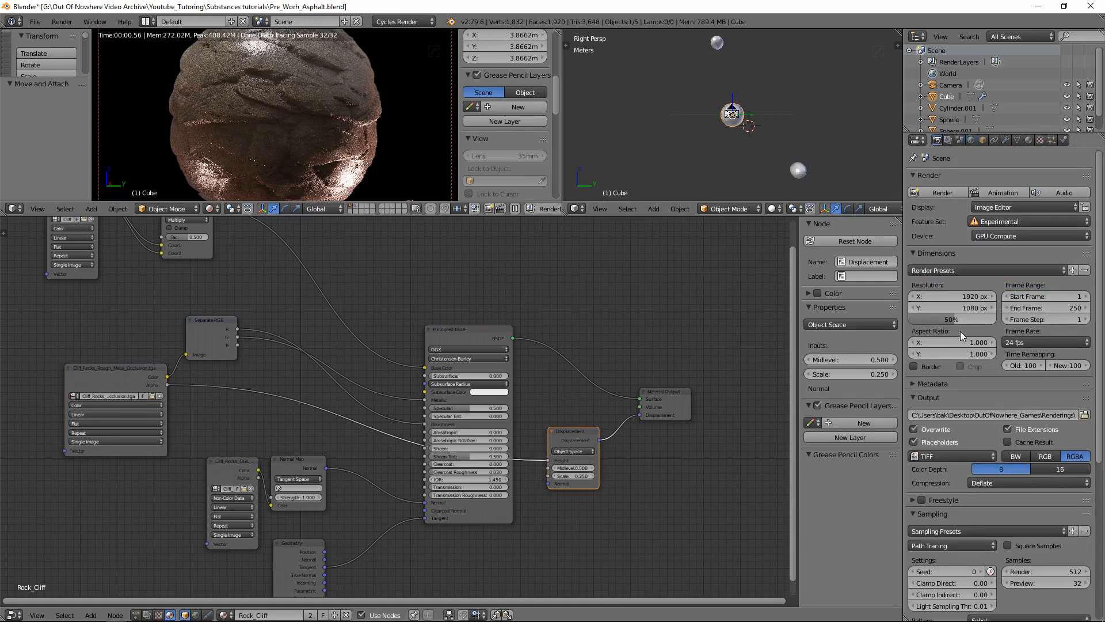
left_click_drag(954, 320, 993, 324)
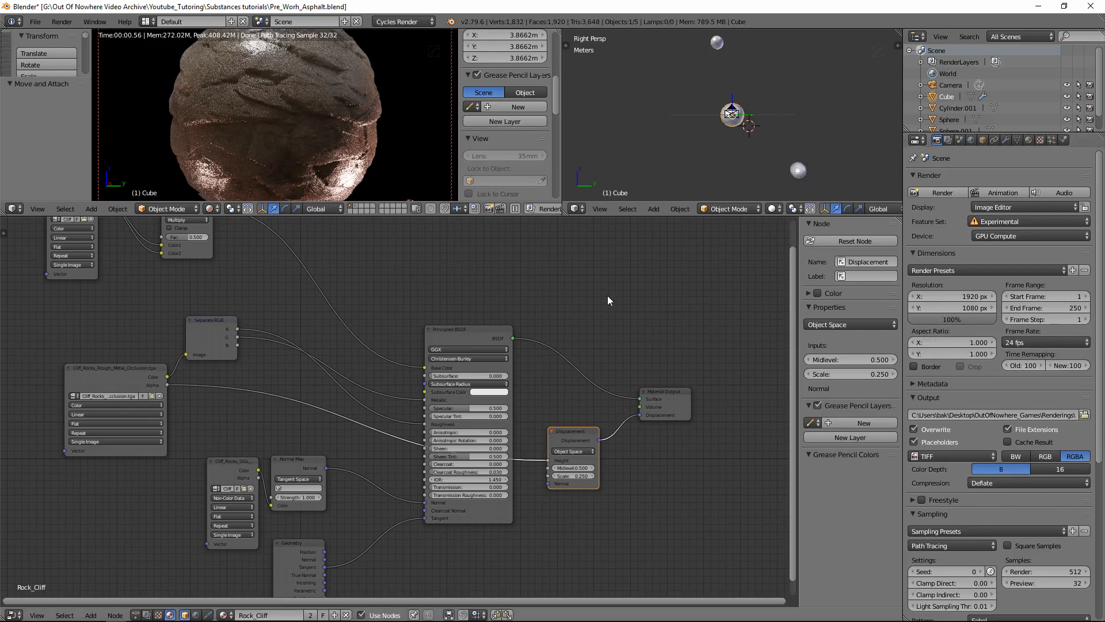
key("F12")
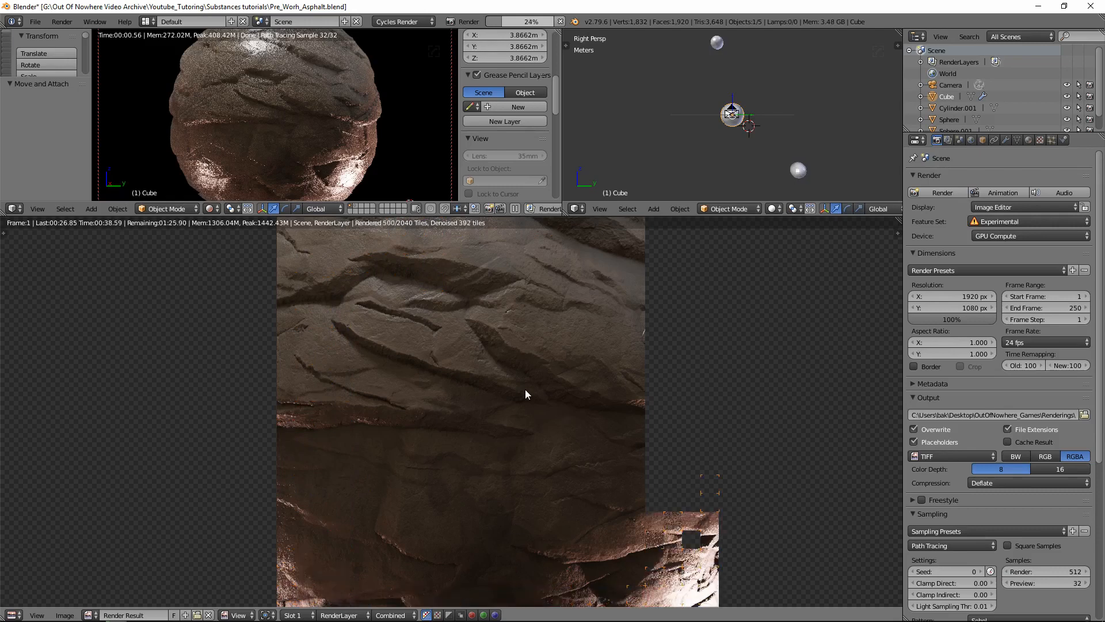
Examine the full-size cliff-rock render closely and as a whole while its tiles complete
scroll(525, 391, "down", 2)
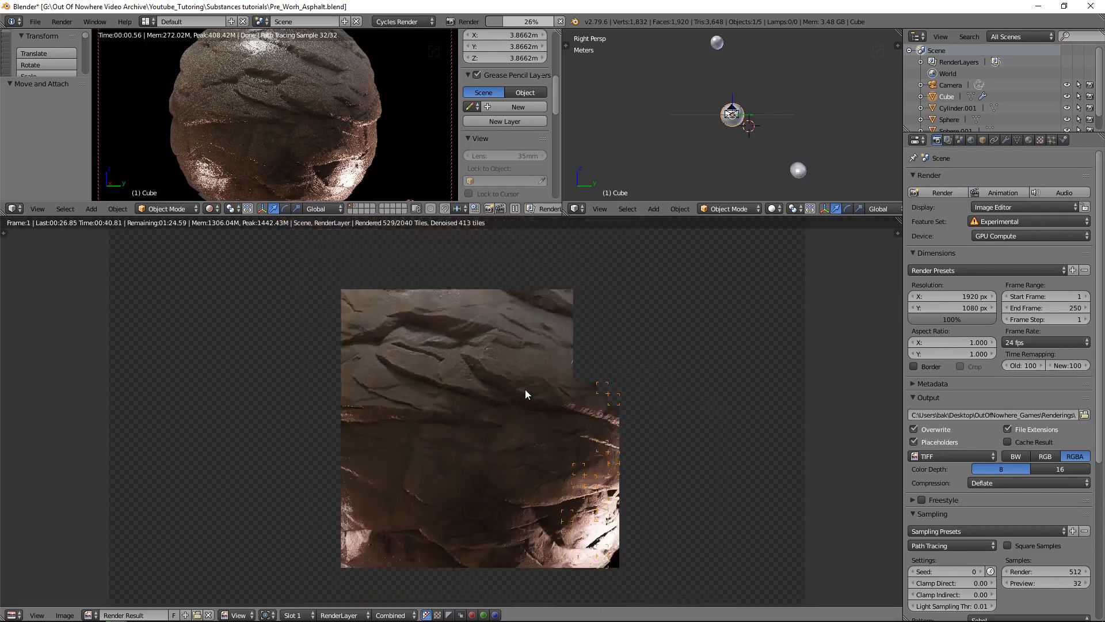
scroll(526, 390, "down", 1)
scroll(526, 390, "up", 1)
scroll(525, 390, "down", 1)
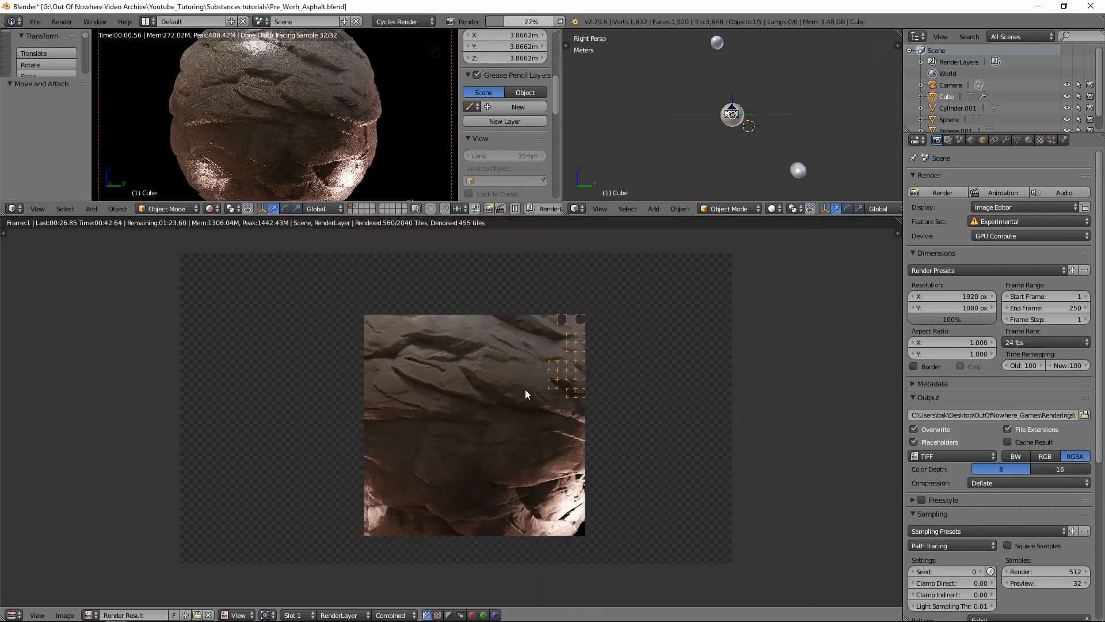
scroll(525, 389, "up", 1)
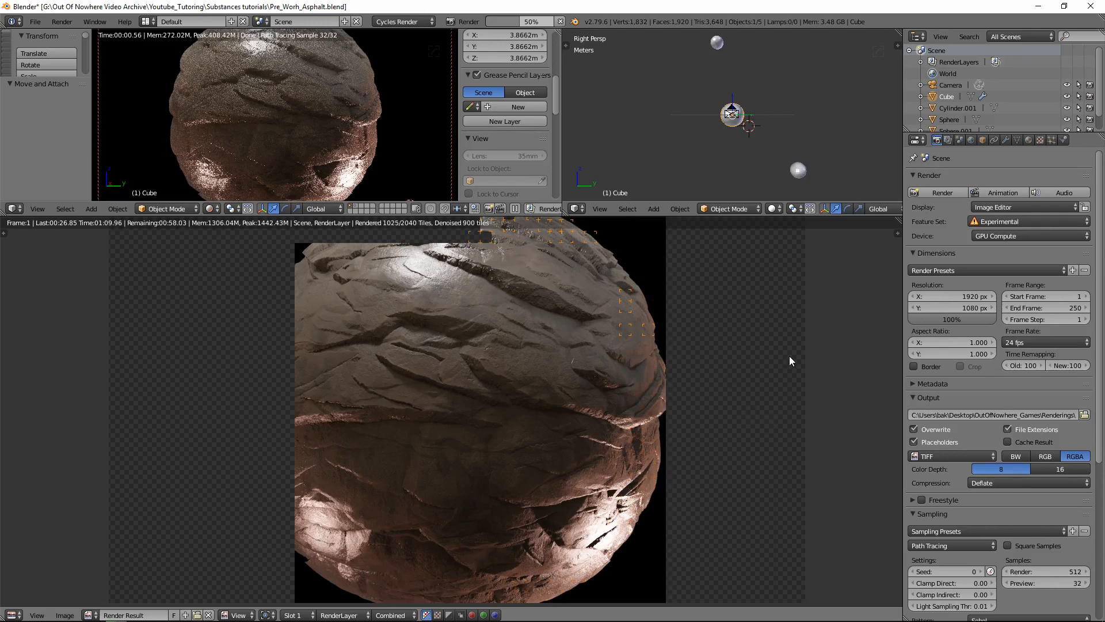
scroll(789, 355, "down", 1)
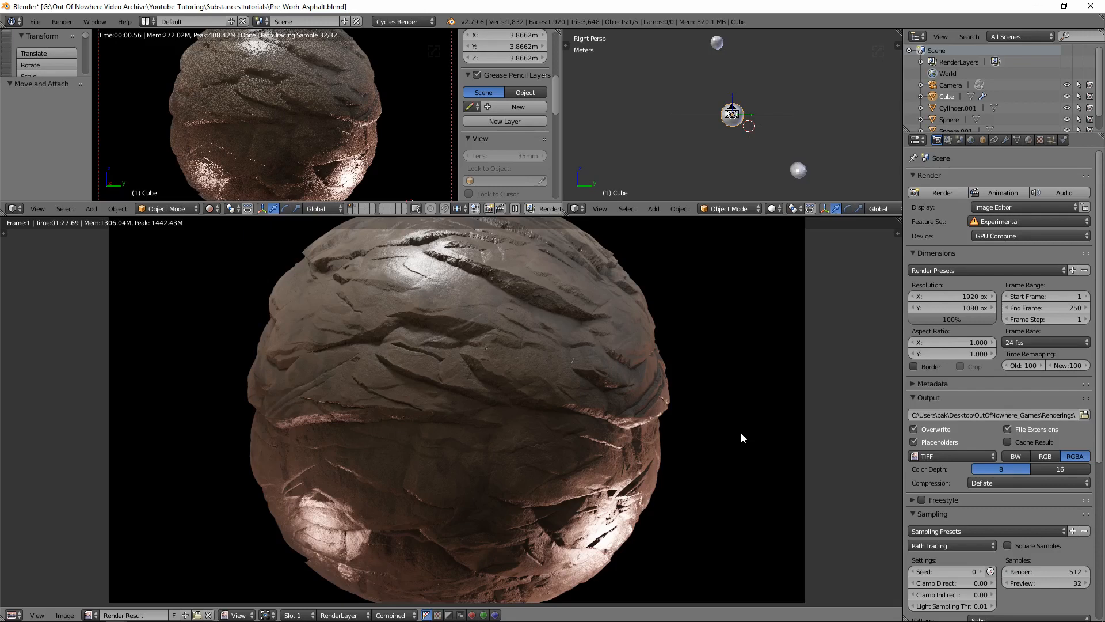
scroll(741, 439, "down", 1)
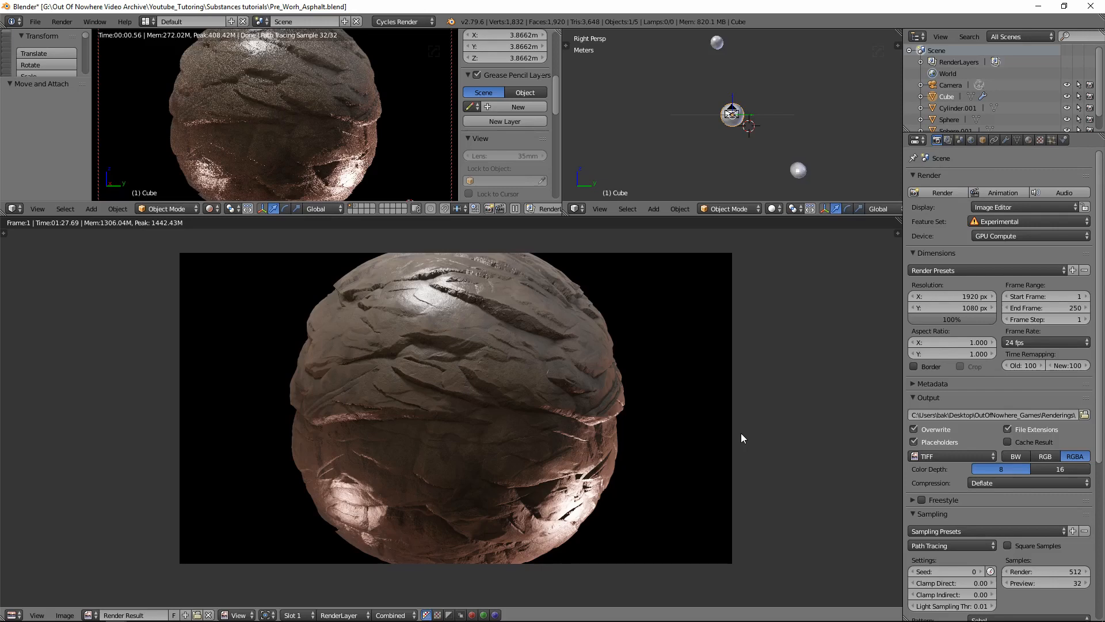
Reopen Pre_Worh_Asphalt.blend and inspect the asphalt render on the sphere up close
left_click(35, 21)
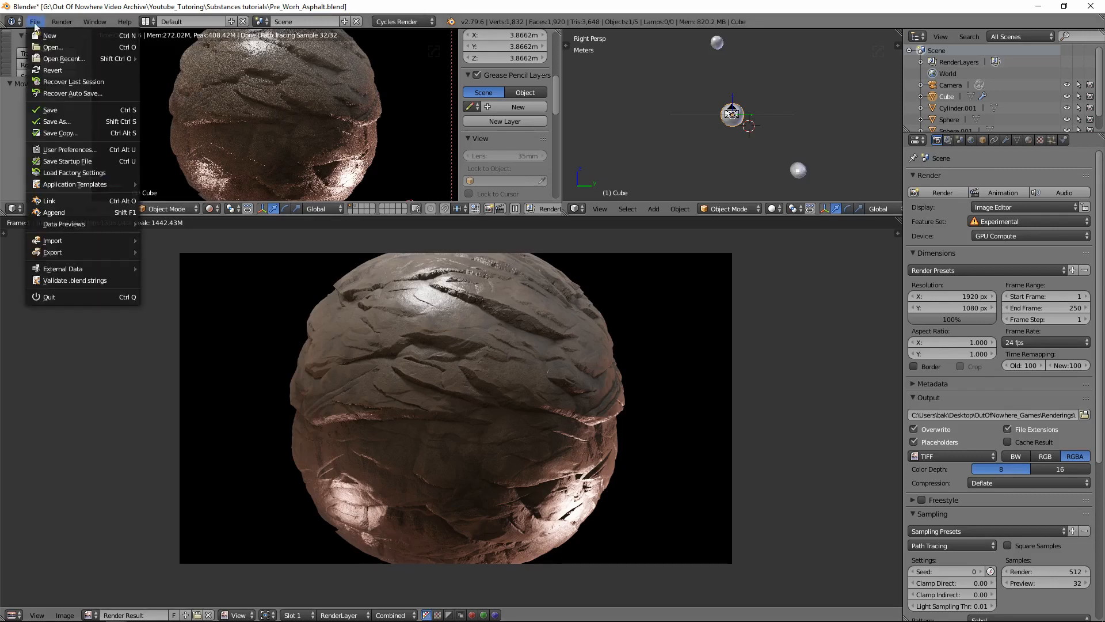
left_click(54, 50)
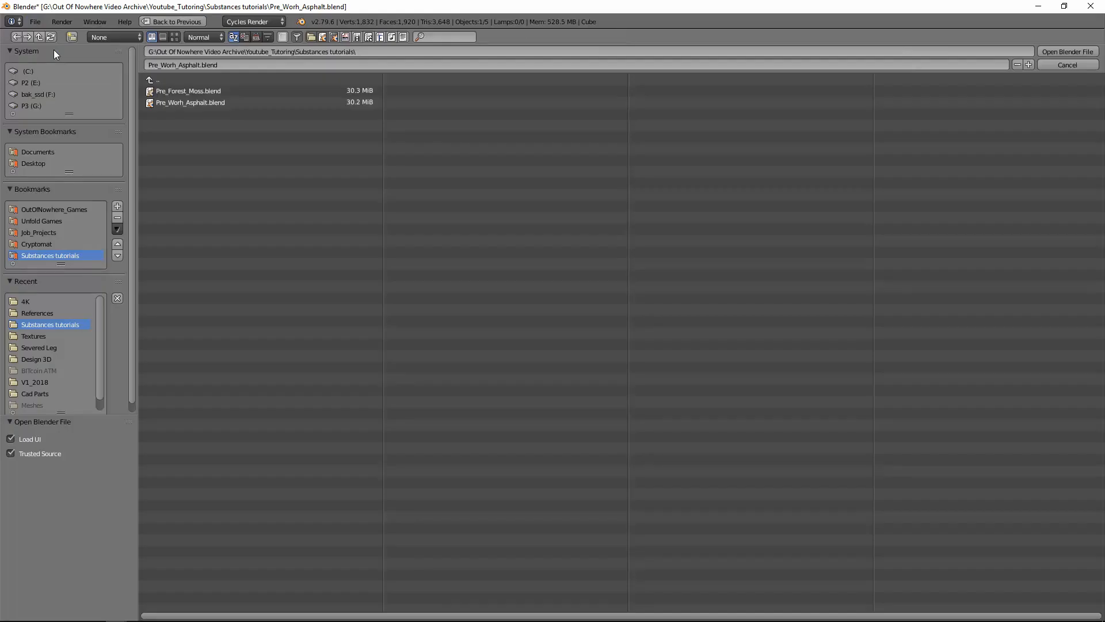
key("Return")
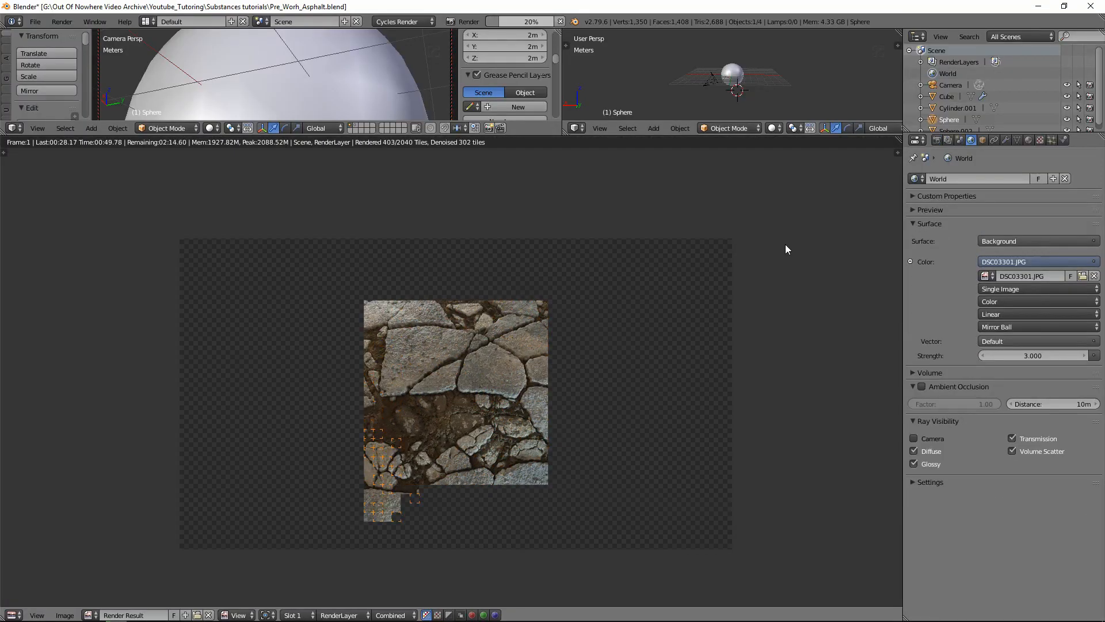
scroll(823, 354, "up", 2)
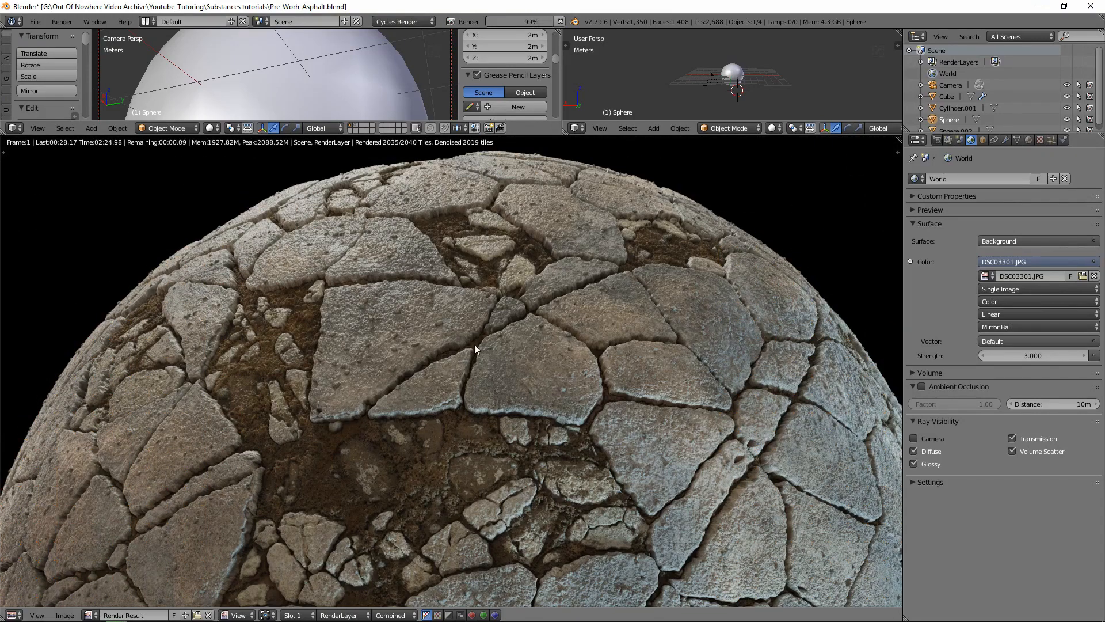
scroll(474, 344, "down", 1)
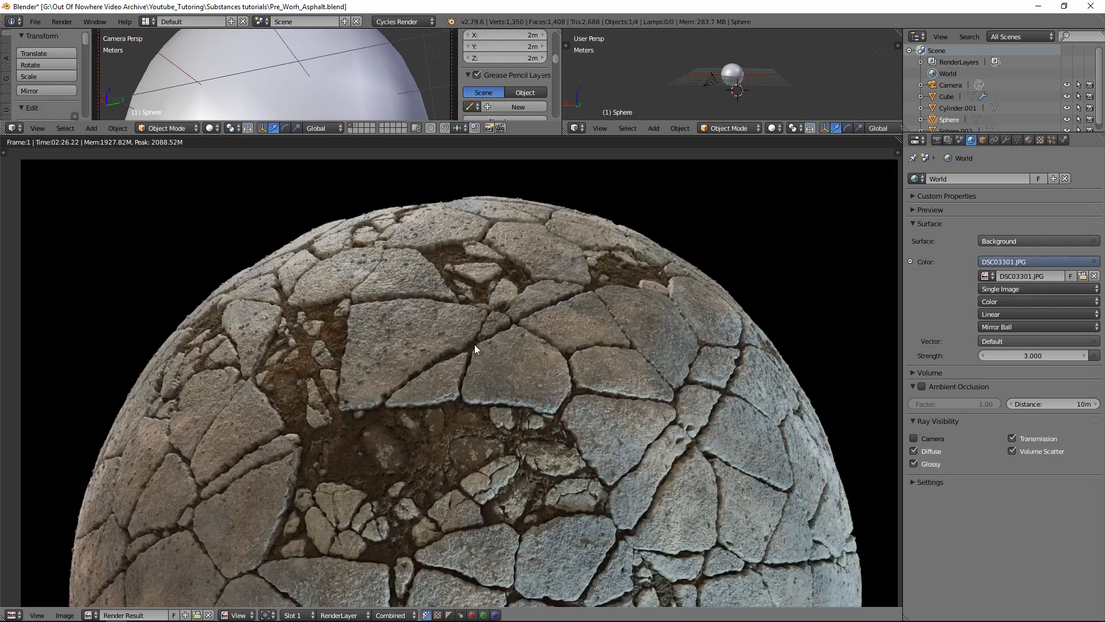
scroll(474, 344, "down", 1)
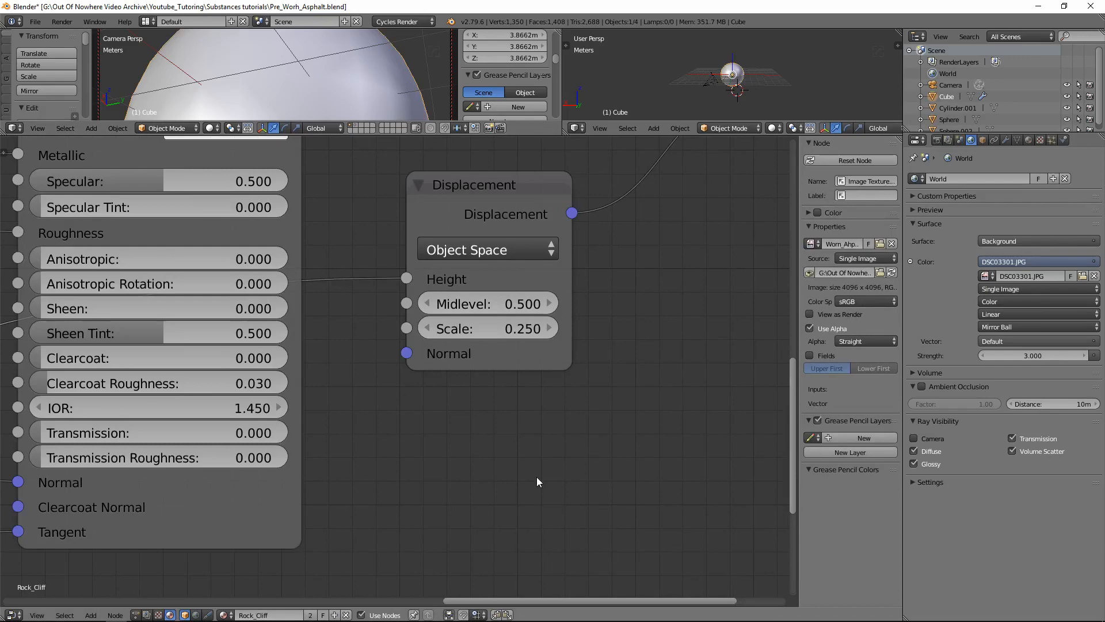
Examine the asphalt material's node tree, focusing on how the Add, Velvet BSDF and Mix Shader nodes feed the material output
scroll(470, 461, "down", 5)
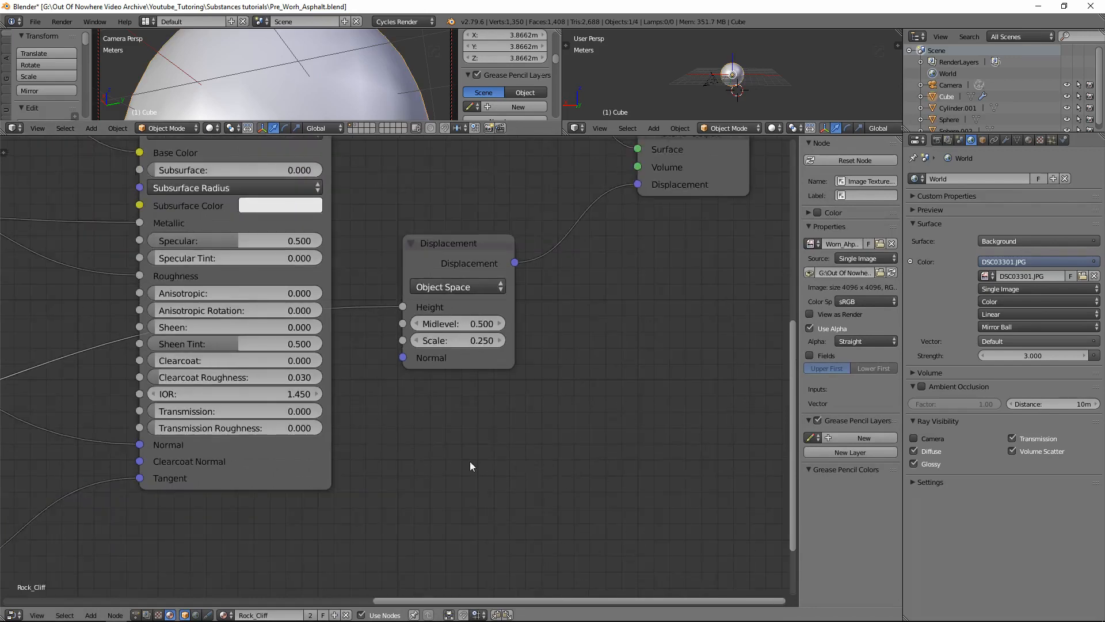
key("Home")
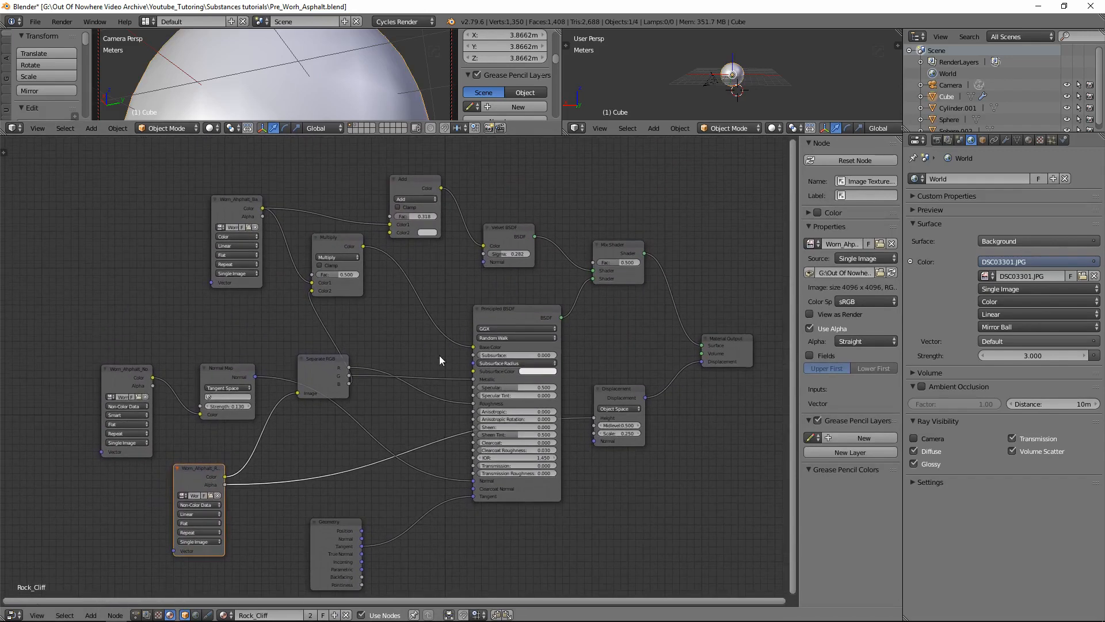
scroll(423, 344, "up", 4)
middle_click_drag(566, 230, 447, 305)
left_click_drag(275, 195, 531, 362)
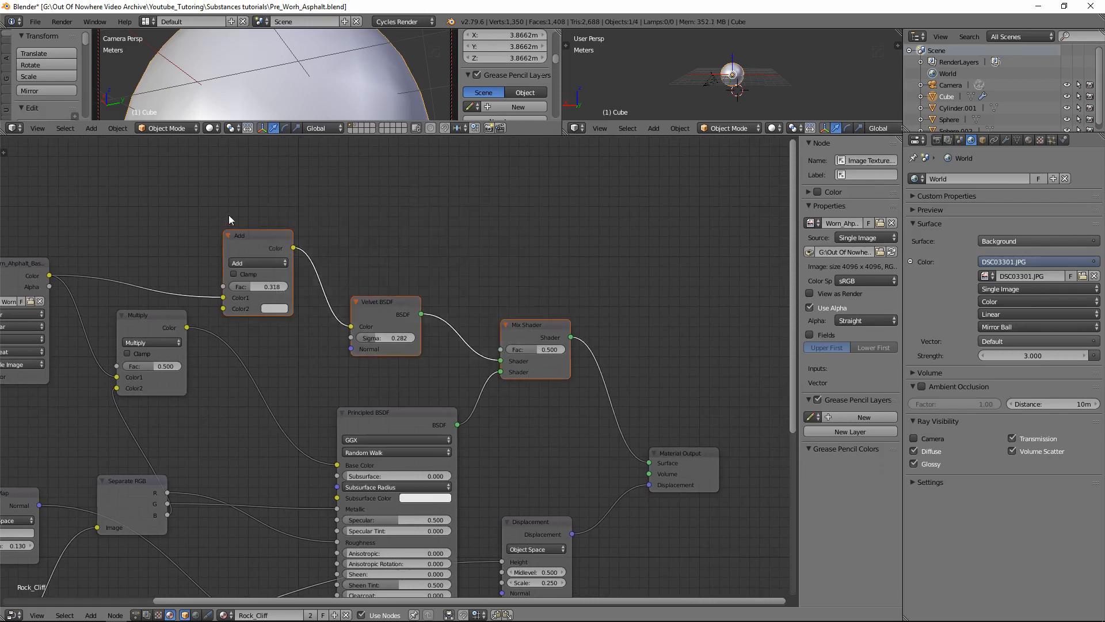
left_click(528, 326)
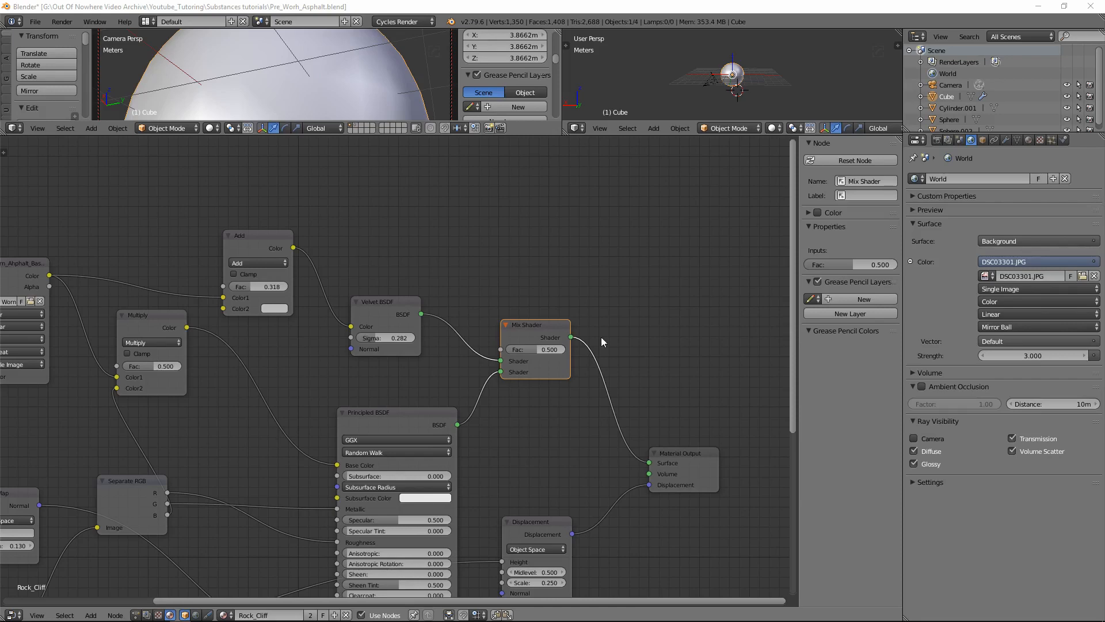
key("Home")
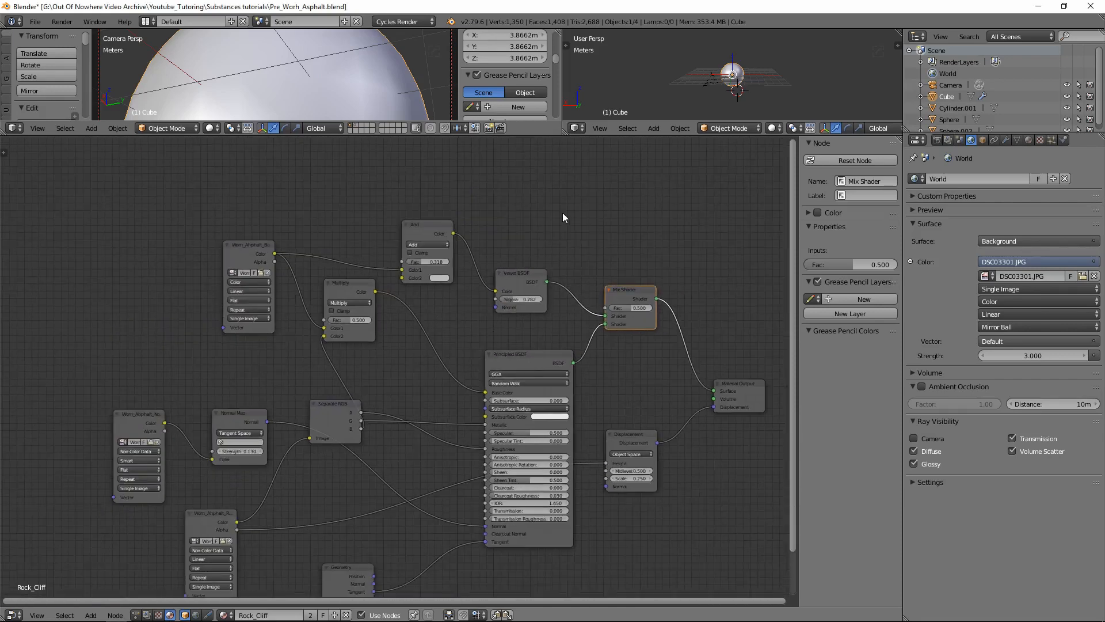
Enlarge the 3D views above the node tree and tidy the positions of the Mix Shader and Displacement nodes
left_click_drag(532, 135, 530, 240)
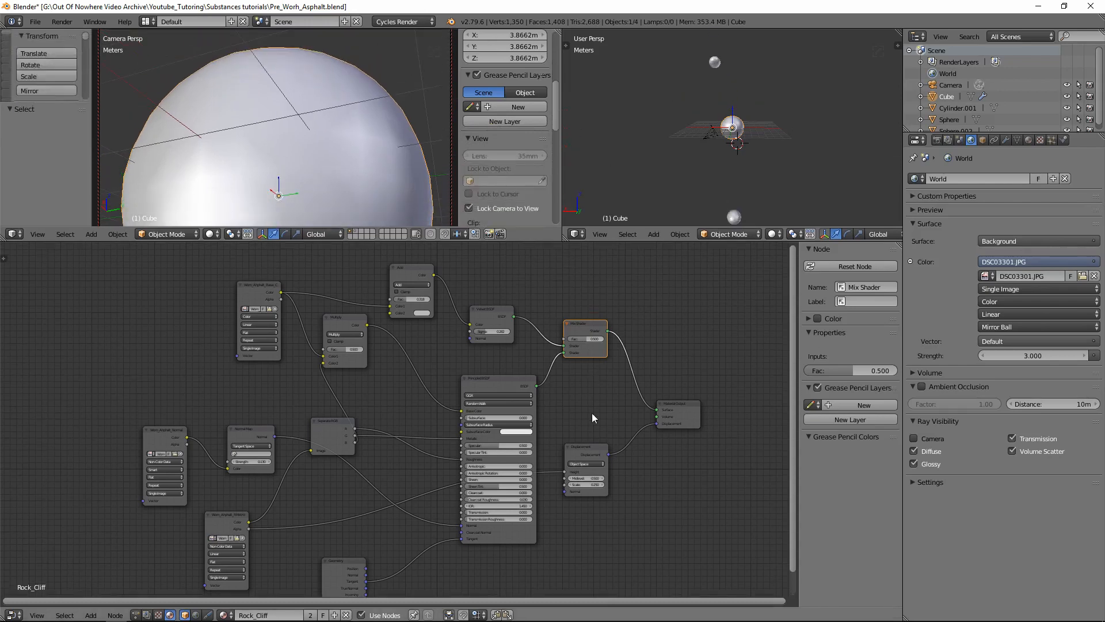
middle_click_drag(593, 417, 591, 400)
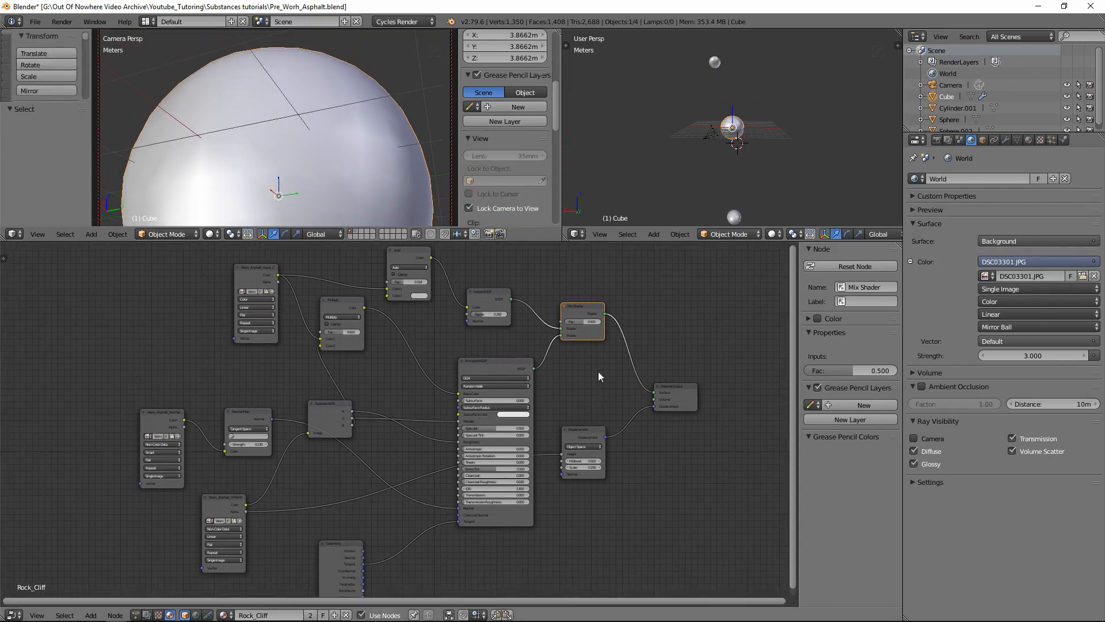
key("g")
left_click(589, 322)
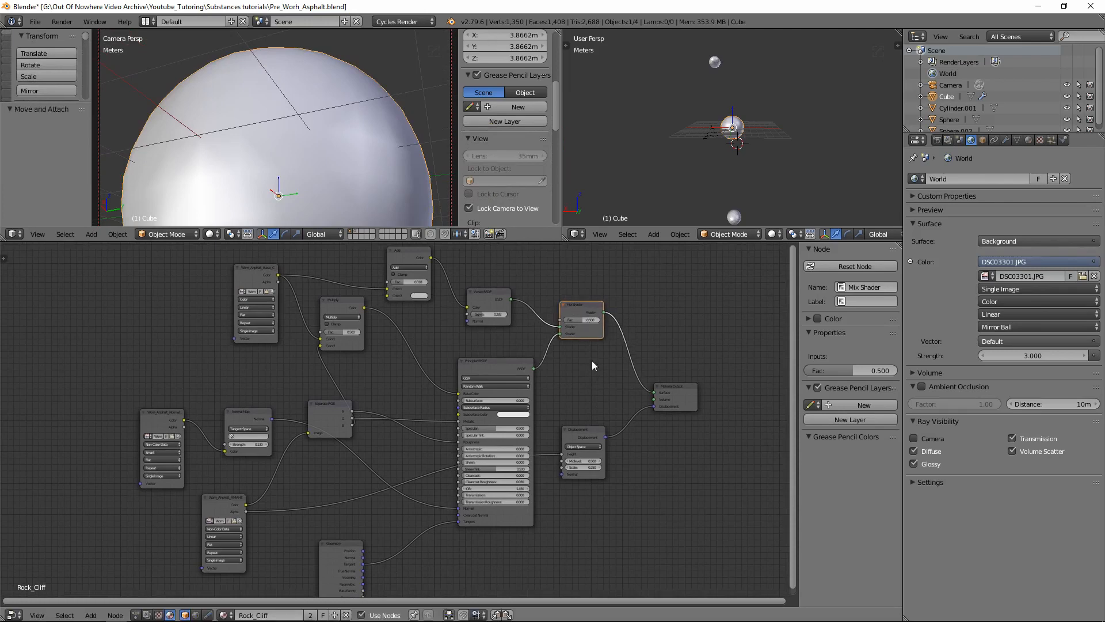
left_click(593, 427)
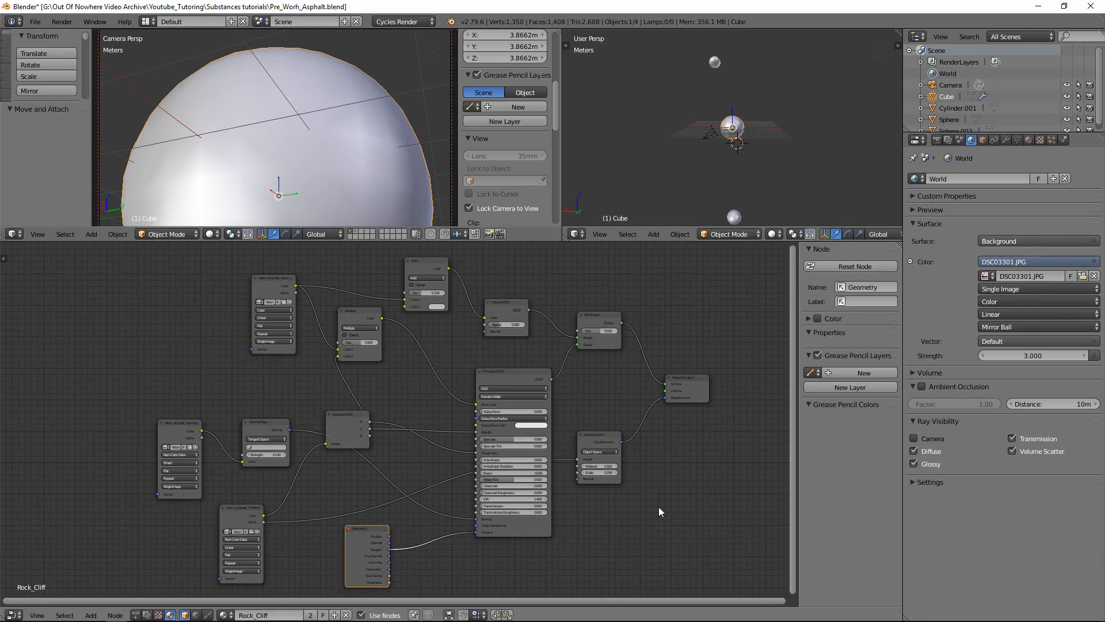